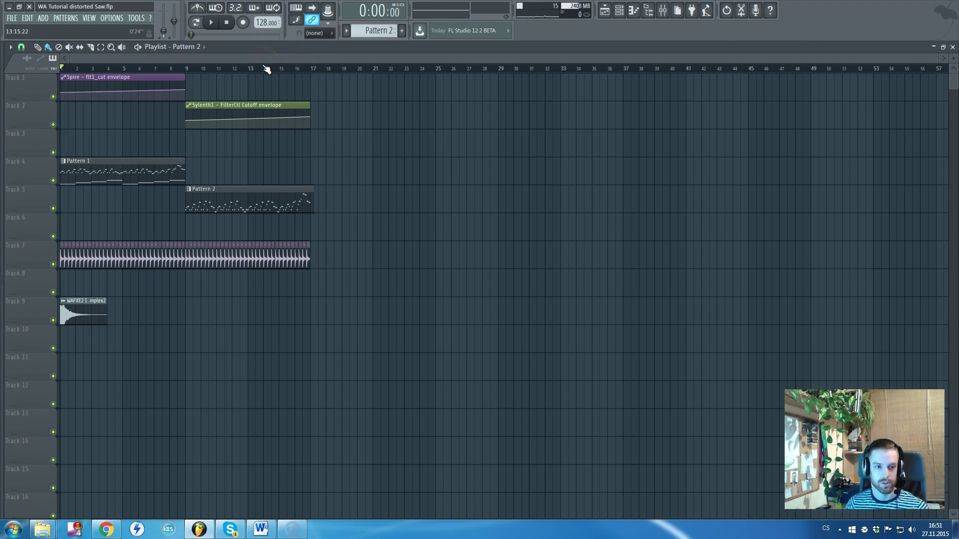
Step: Play the full playlist arrangement from the start through to the end of Pattern 2 around bar 17
scroll(47, 97, up, 2)
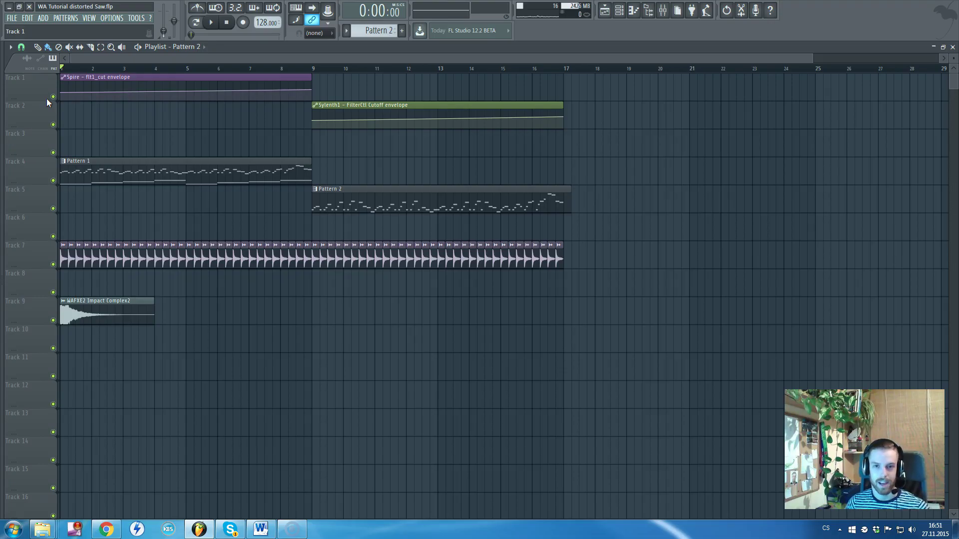
click(95, 75)
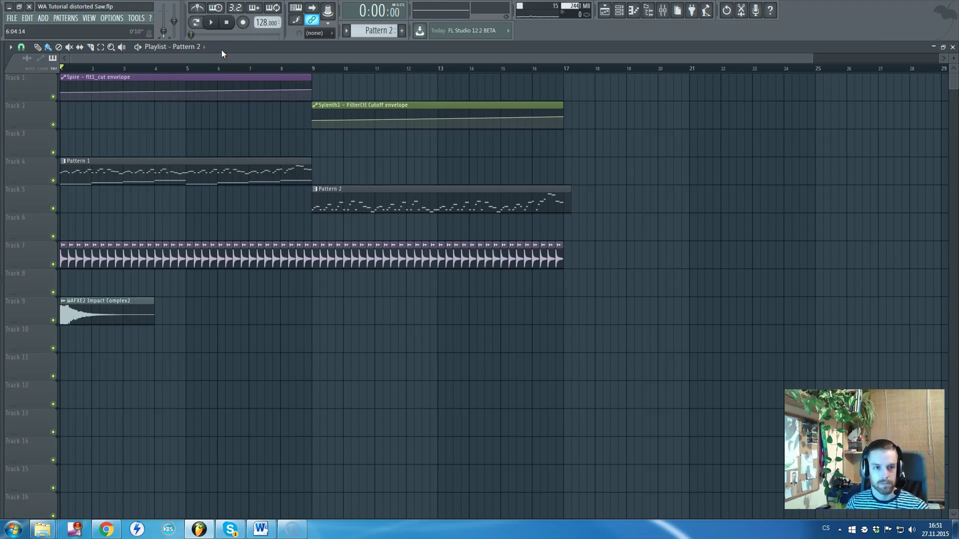
key(space)
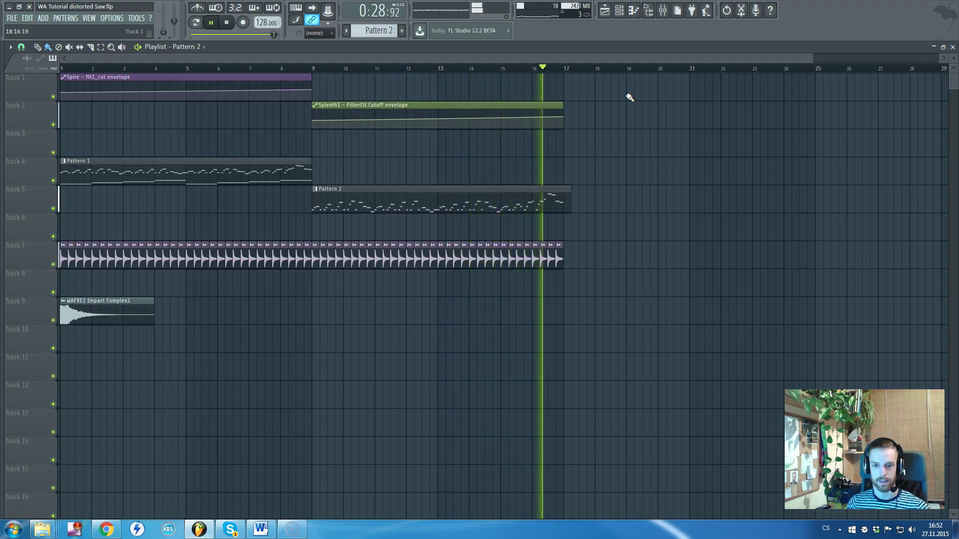
key(space)
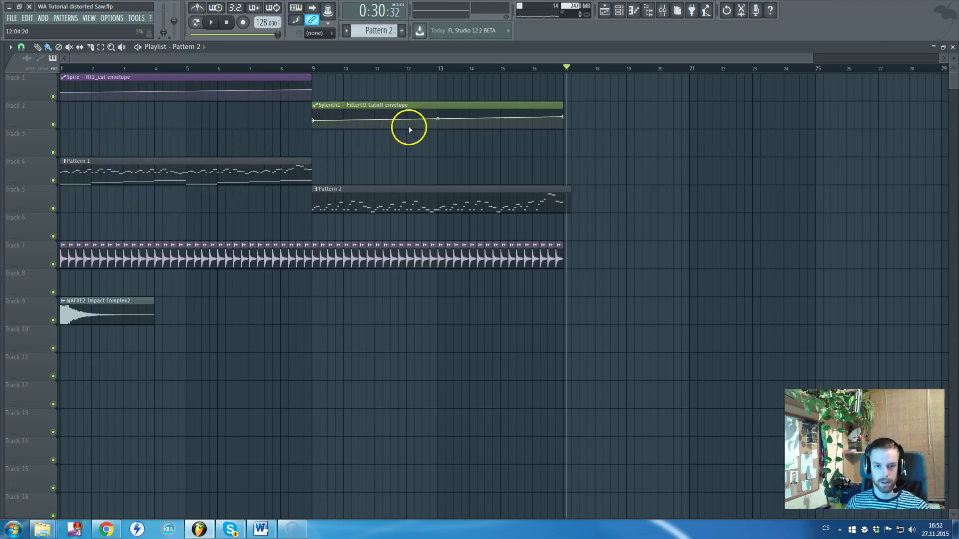
Step: Hide the playlist, reposition the channel rack, and inspect the effect chains on the Sylenth1 and Spire mixer tracks
click(605, 10)
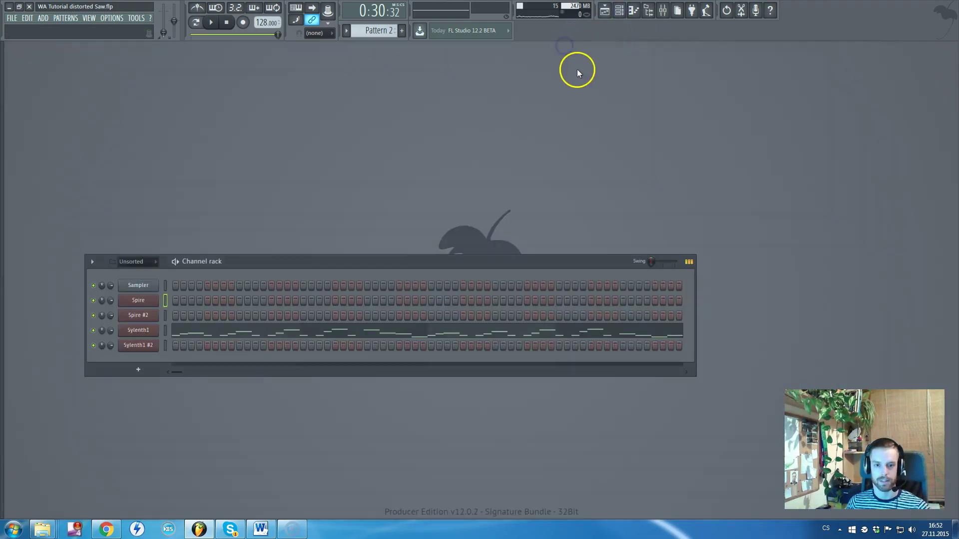
drag(287, 260, 366, 161)
click(663, 10)
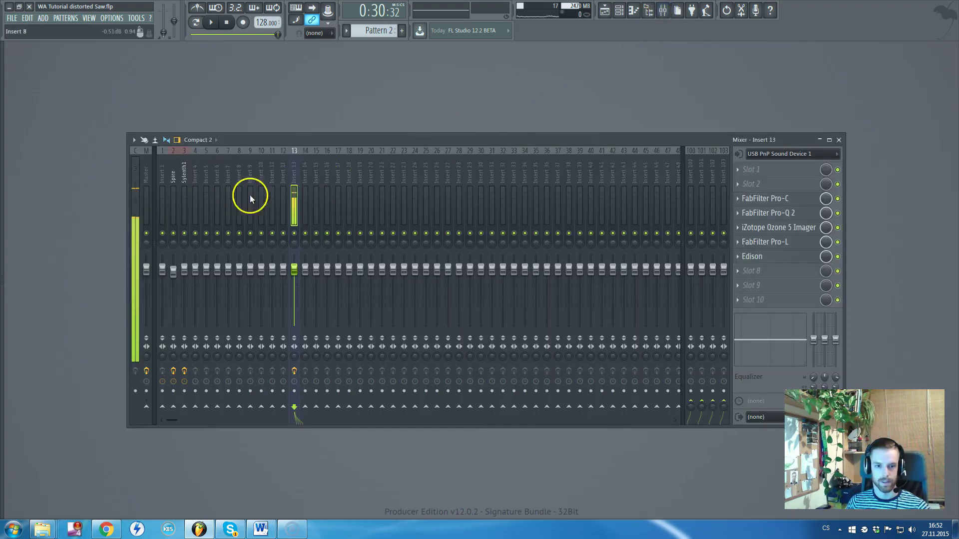
click(214, 174)
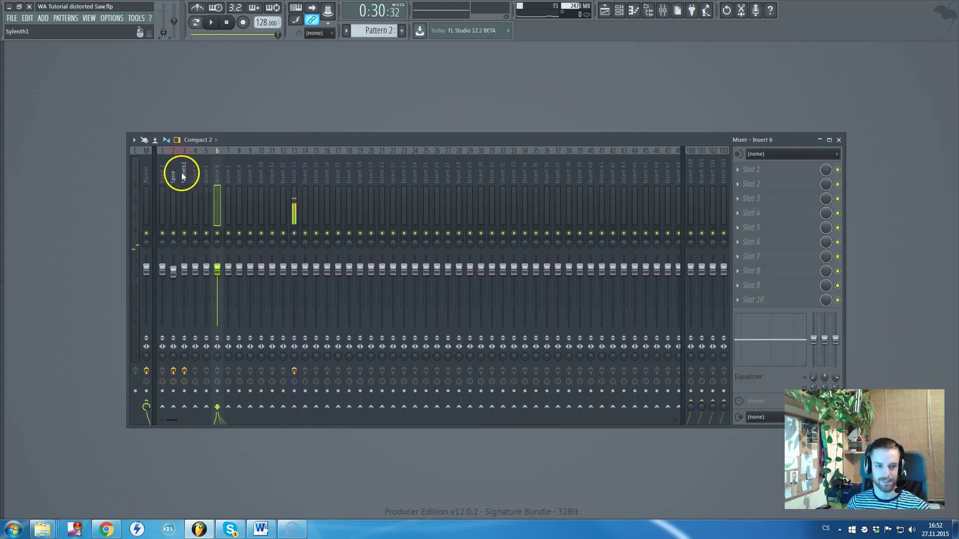
click(183, 172)
click(172, 174)
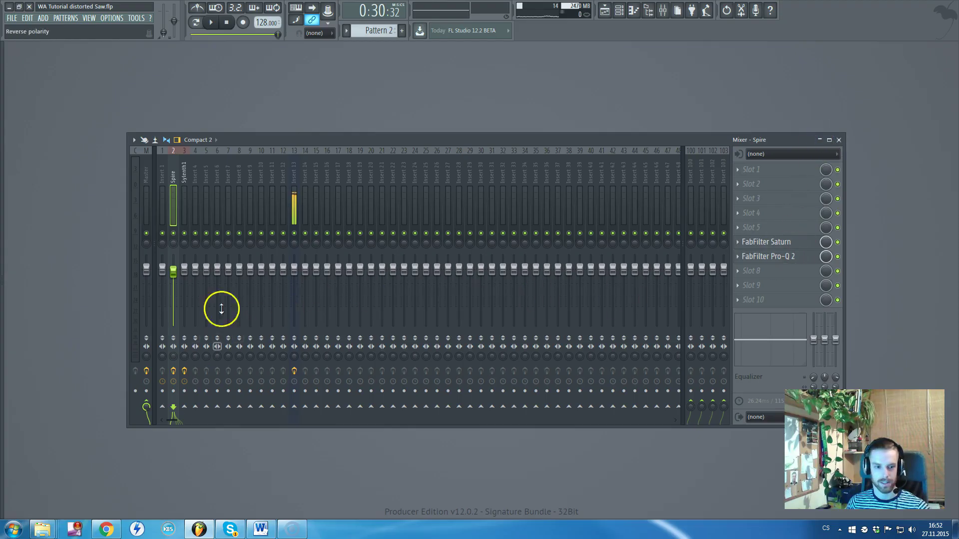
click(839, 141)
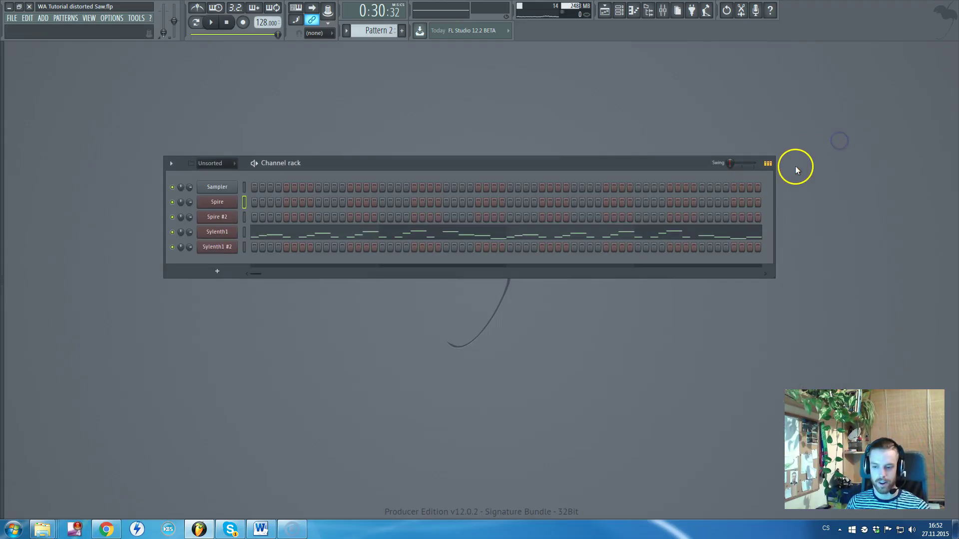
Step: Open the Spire synth and disable the effect slots on the Spire and Sylenth1 mixer tracks
click(218, 203)
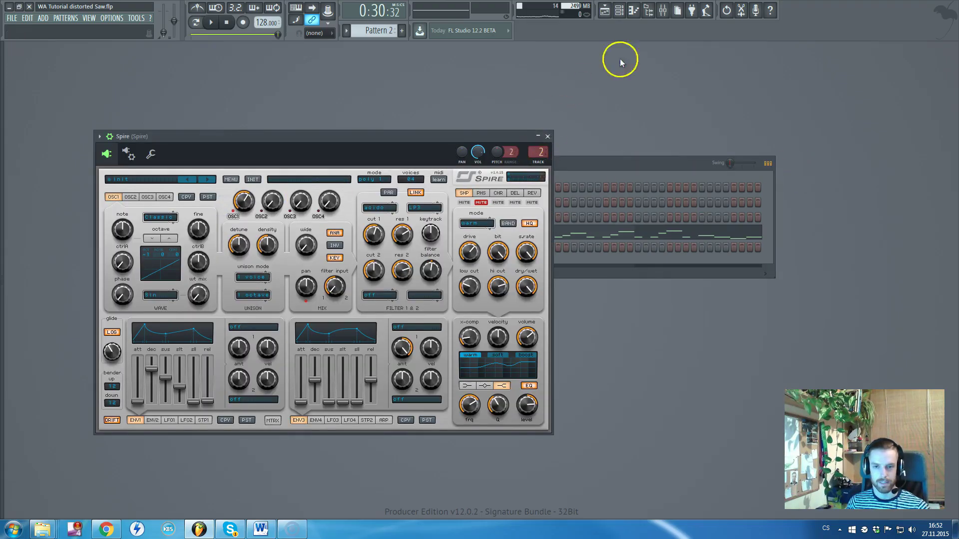
click(663, 10)
click(171, 372)
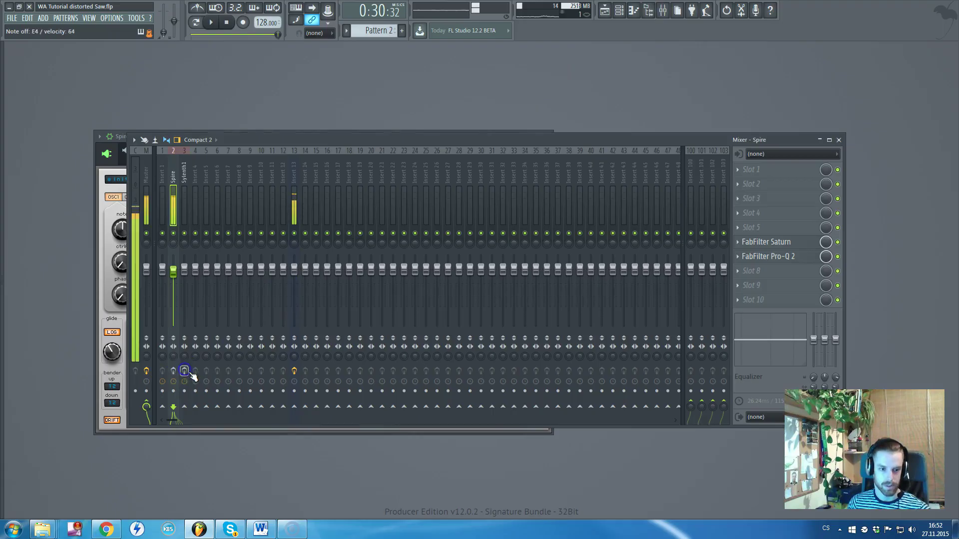
click(173, 371)
click(174, 372)
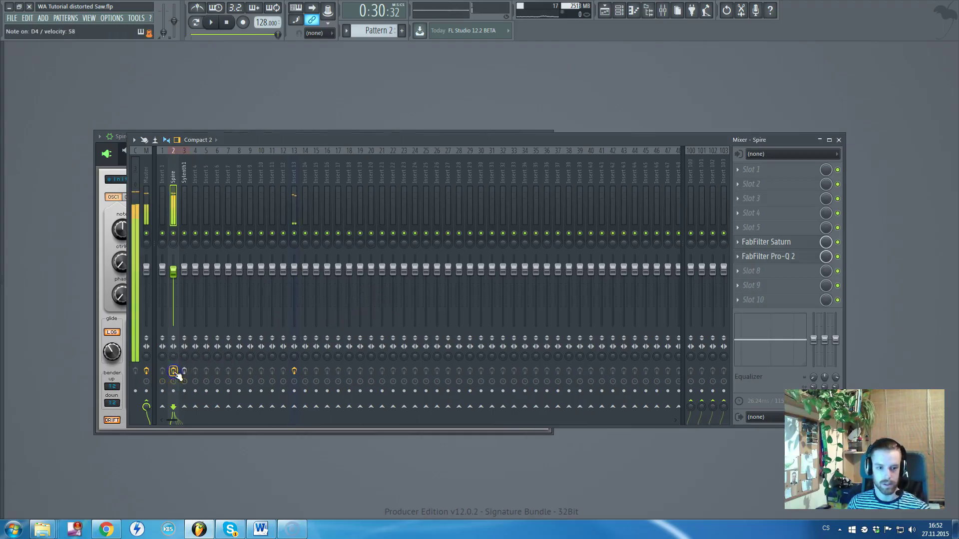
click(839, 140)
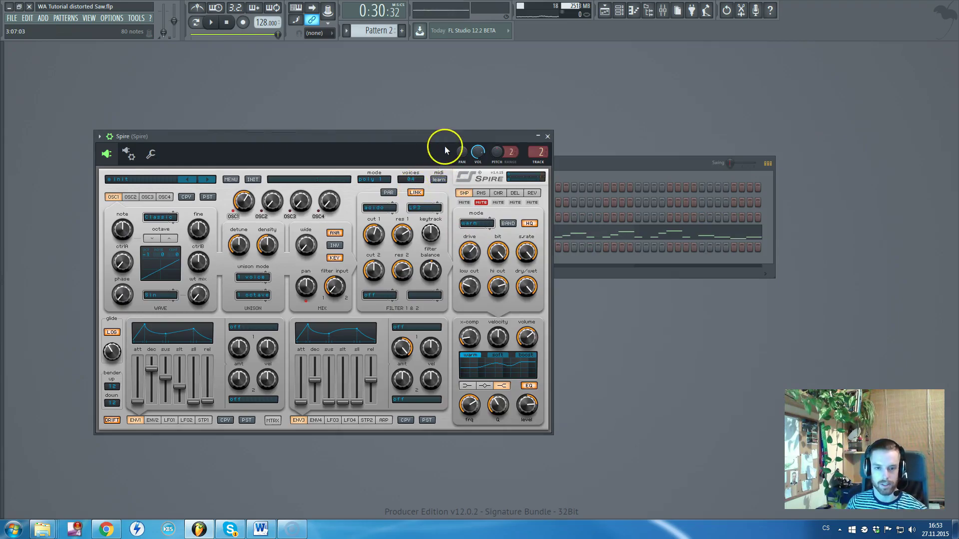
Step: Bring up the Spire #2 synth from the channel rack, examine its patch, and close its window
click(546, 147)
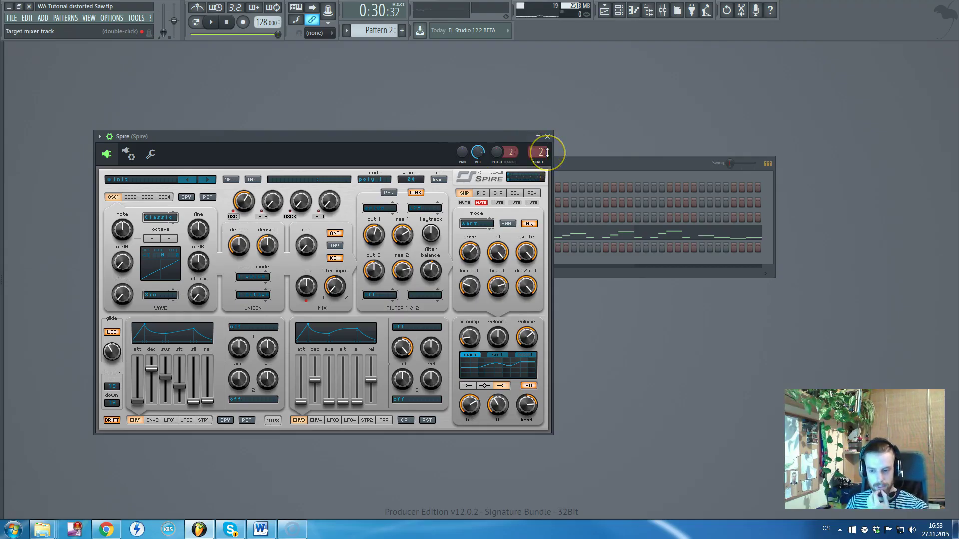
click(577, 158)
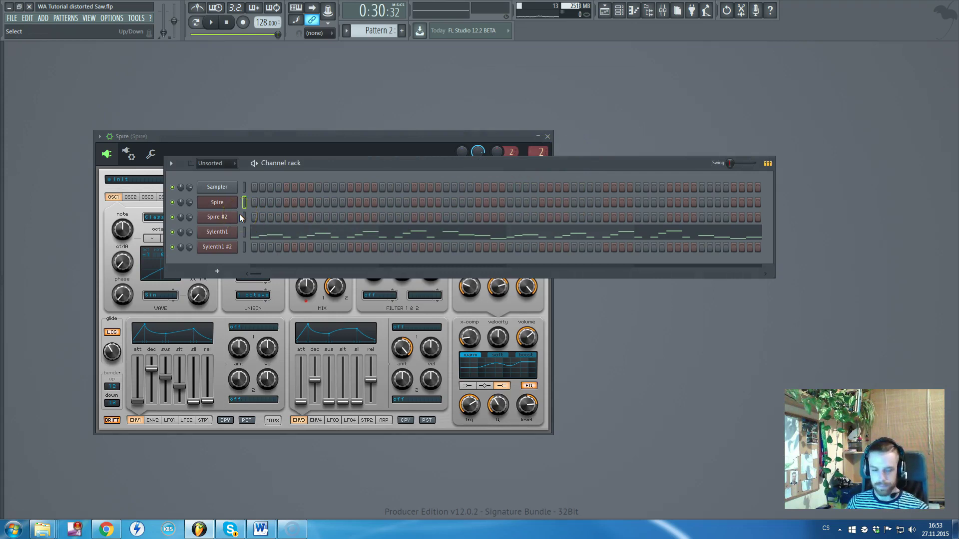
click(226, 216)
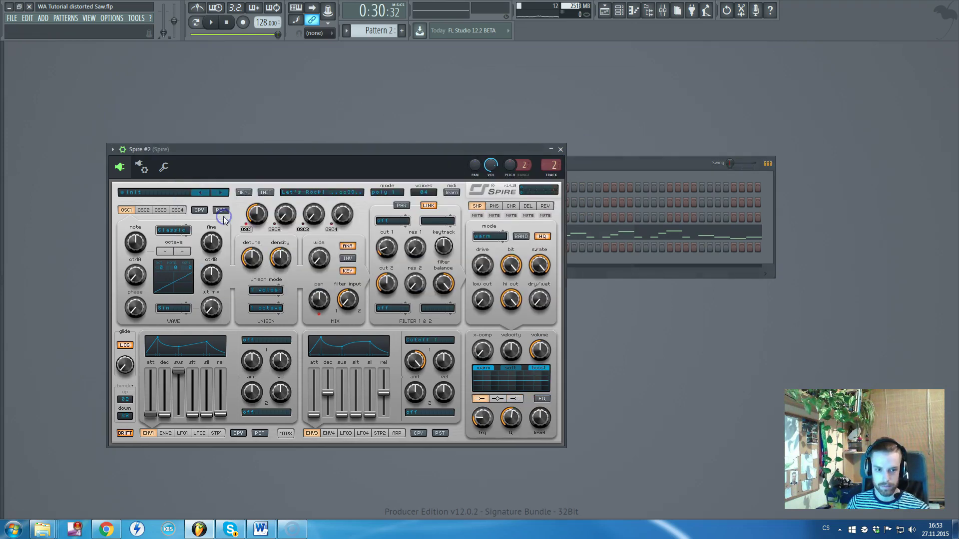
drag(278, 138, 426, 175)
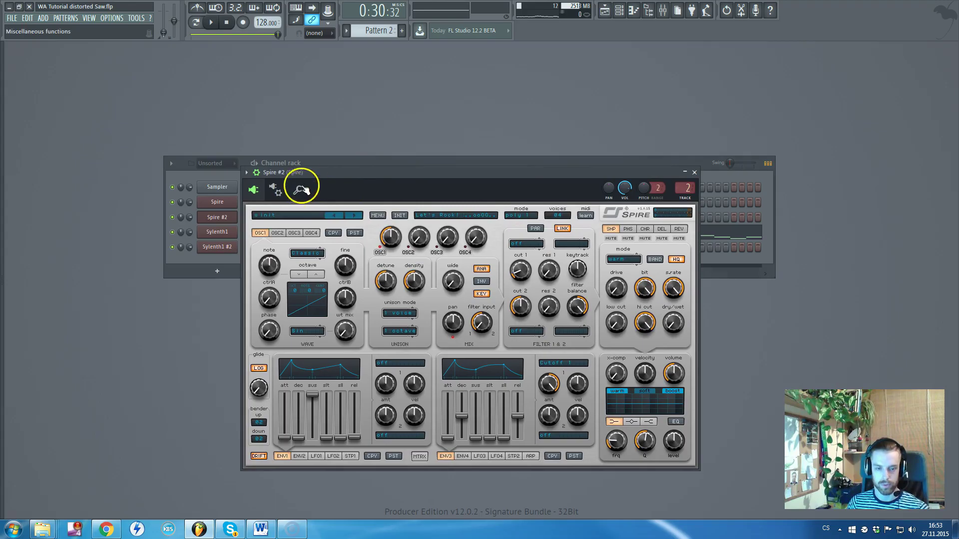
drag(309, 179, 233, 169)
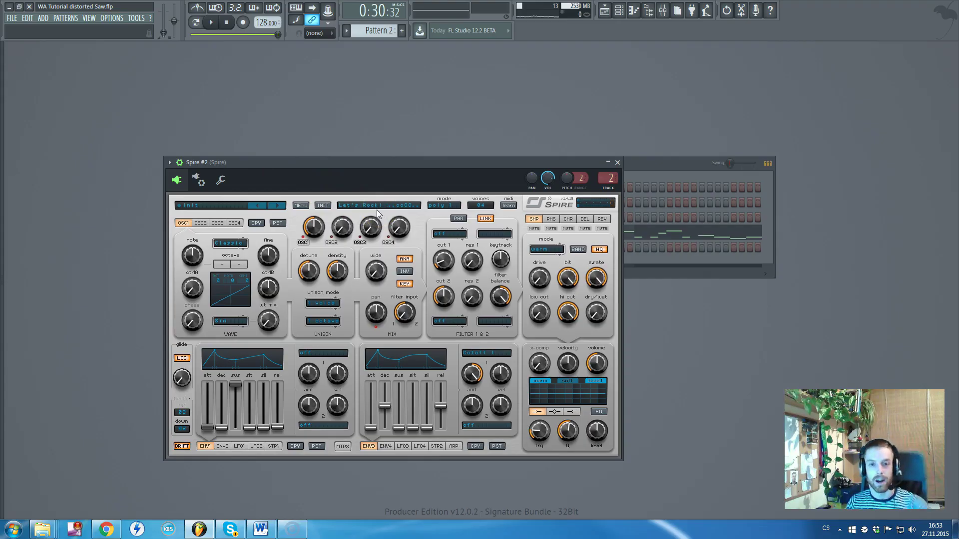
click(617, 163)
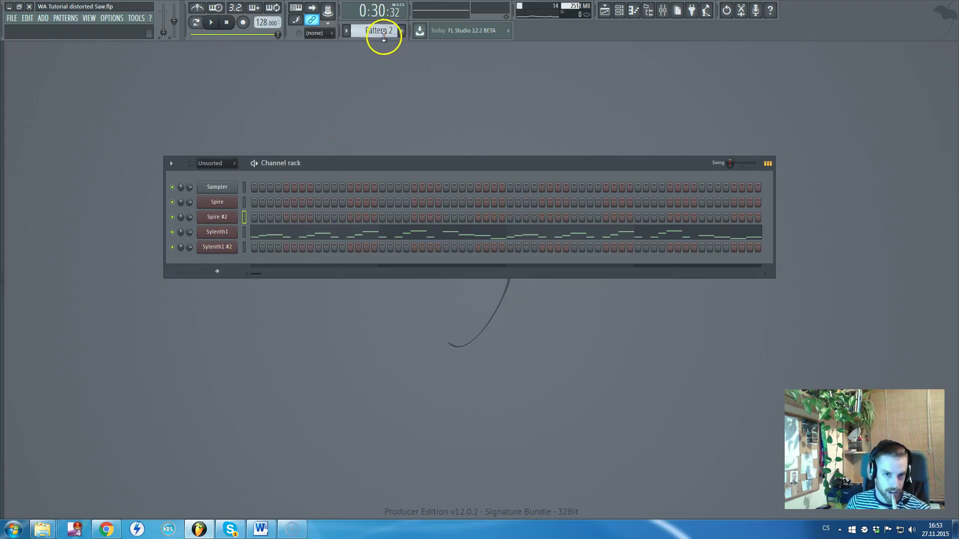
Step: Copy the Sylenth1 melody from Pattern 2 into the Spire #2 channel of Pattern 3
click(243, 233)
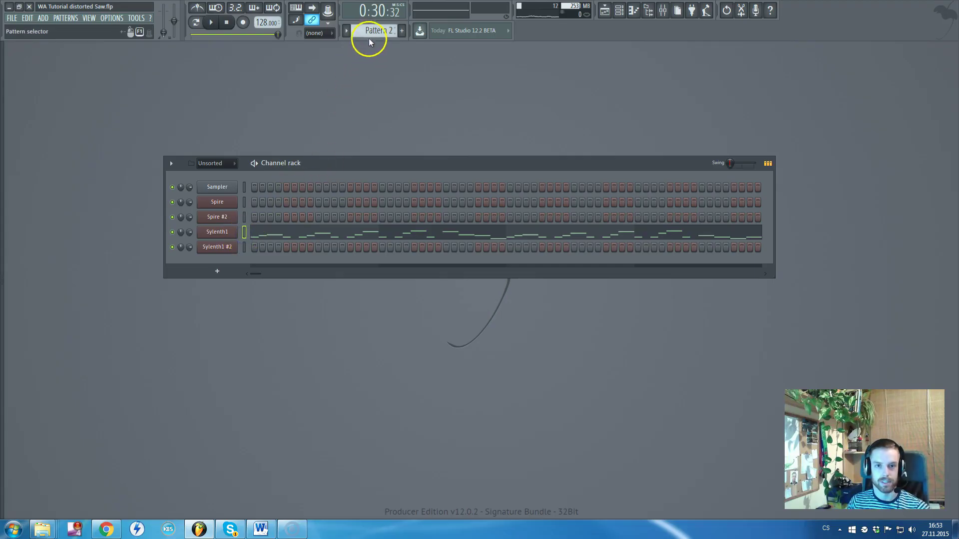
scroll(371, 30, up, 1)
click(244, 218)
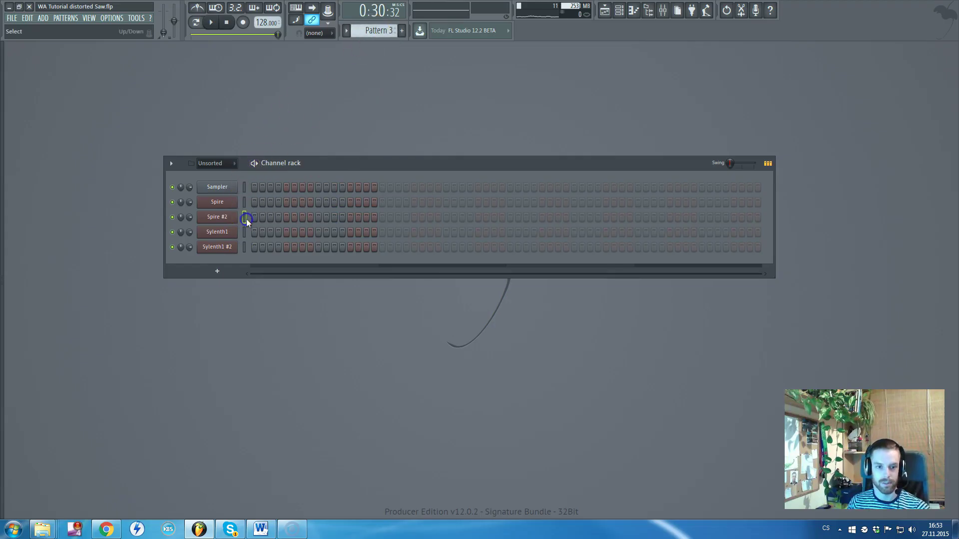
key(ctrl+v)
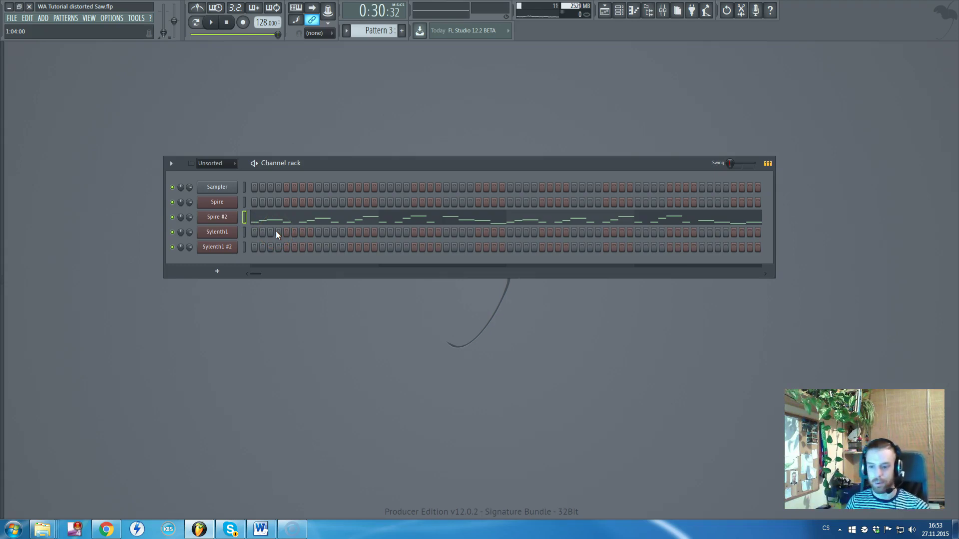
Step: Reopen the Spire #2 synth and audition its patch and filter section
click(250, 228)
click(218, 215)
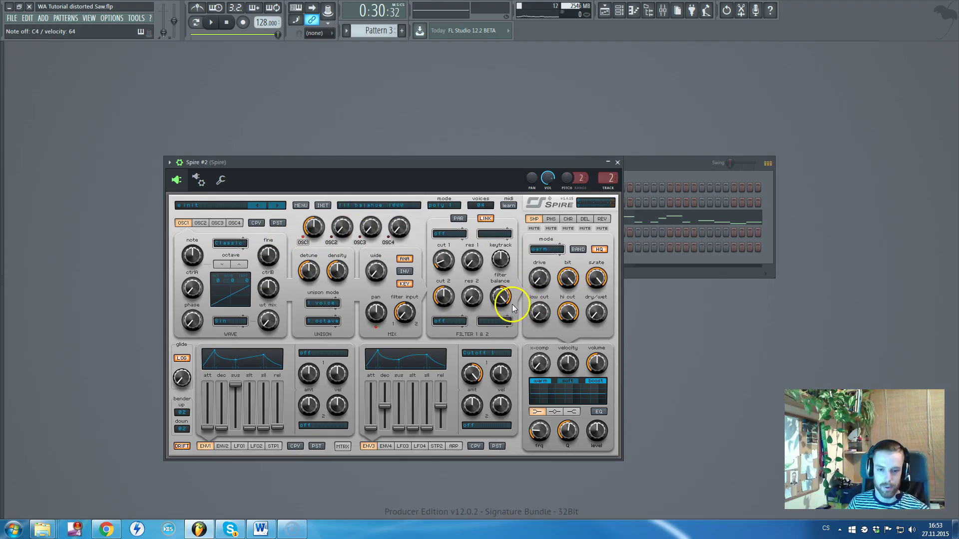
click(464, 267)
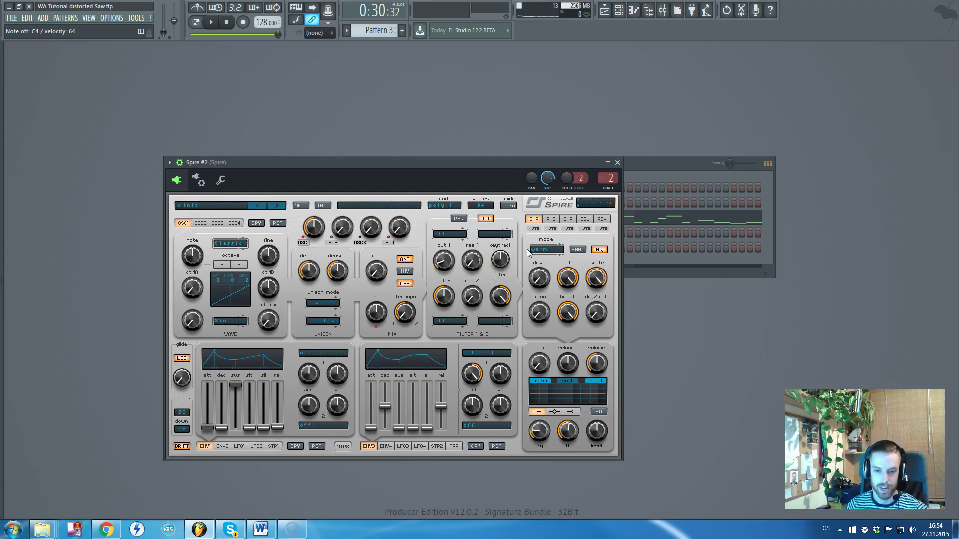
Step: Load Fruity Parametric EQ 2 into effect slot 4 of mixer track Insert 4
click(663, 10)
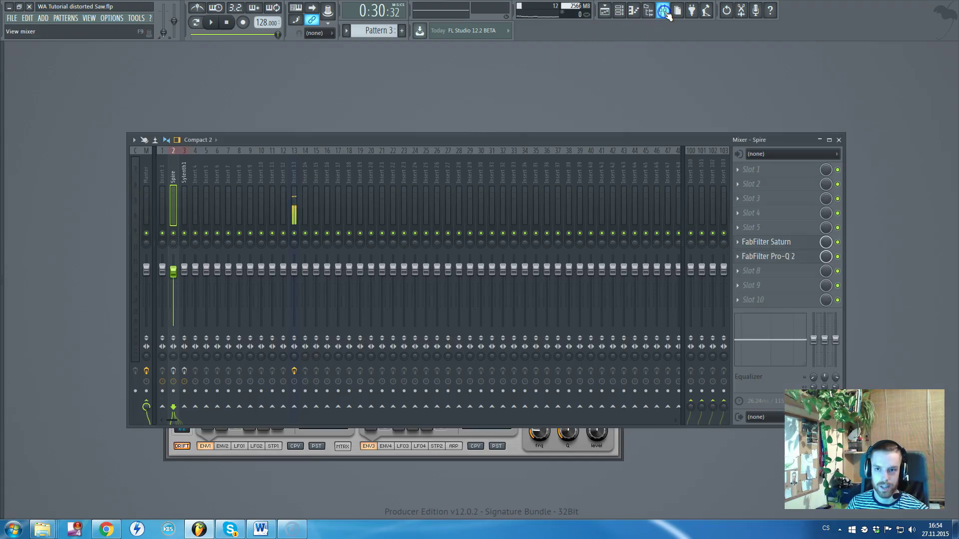
click(195, 176)
click(760, 212)
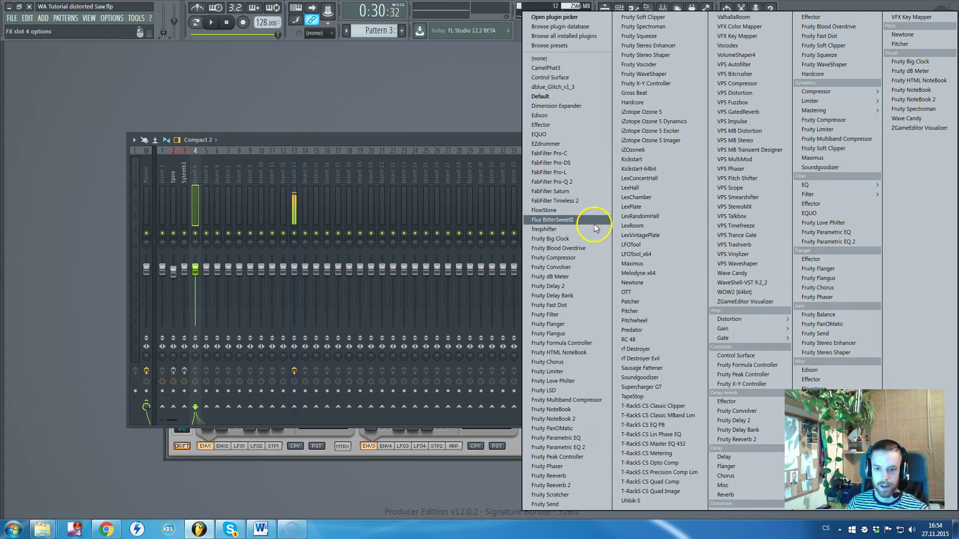
click(562, 448)
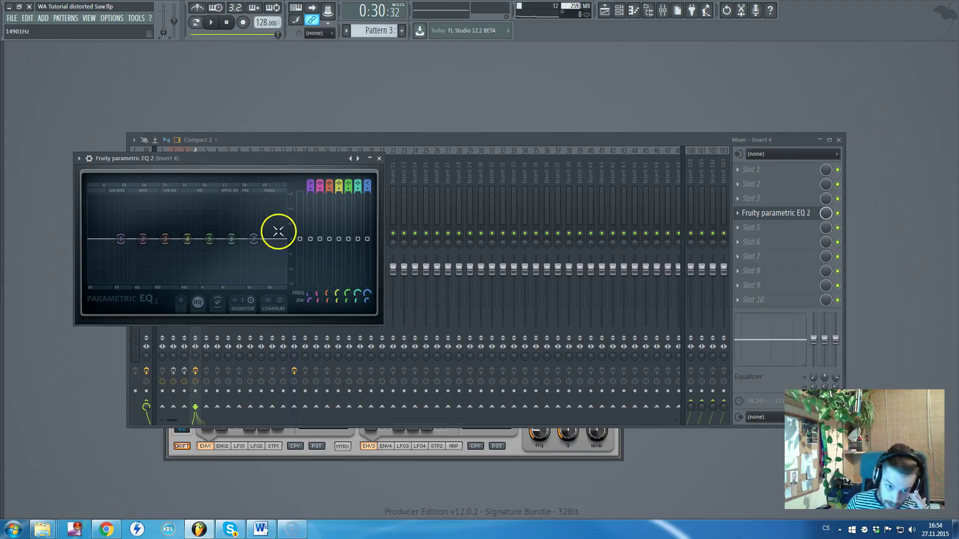
Step: Change band 7 of the parametric EQ to a low-pass filter with a steeper slope
drag(301, 158, 370, 157)
drag(435, 185, 428, 206)
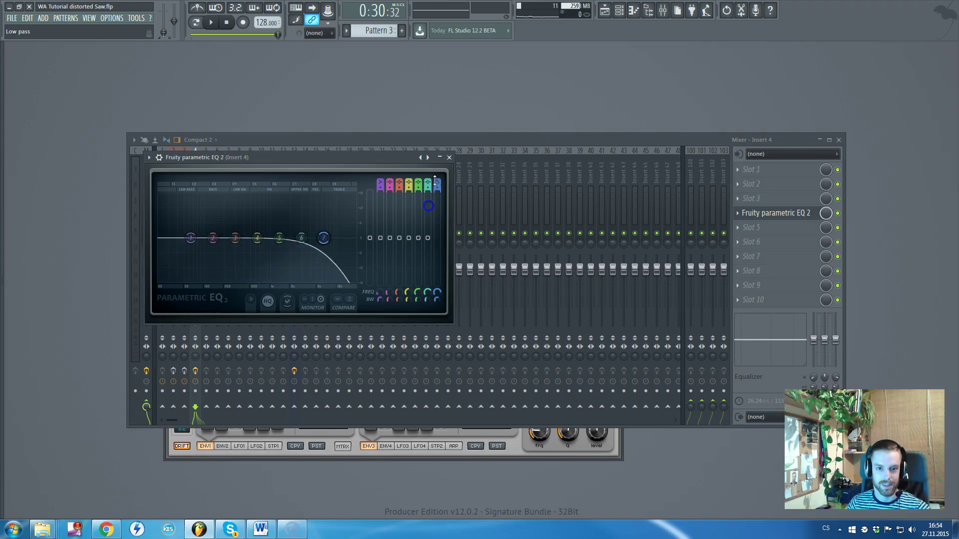
right_click(324, 239)
click(322, 236)
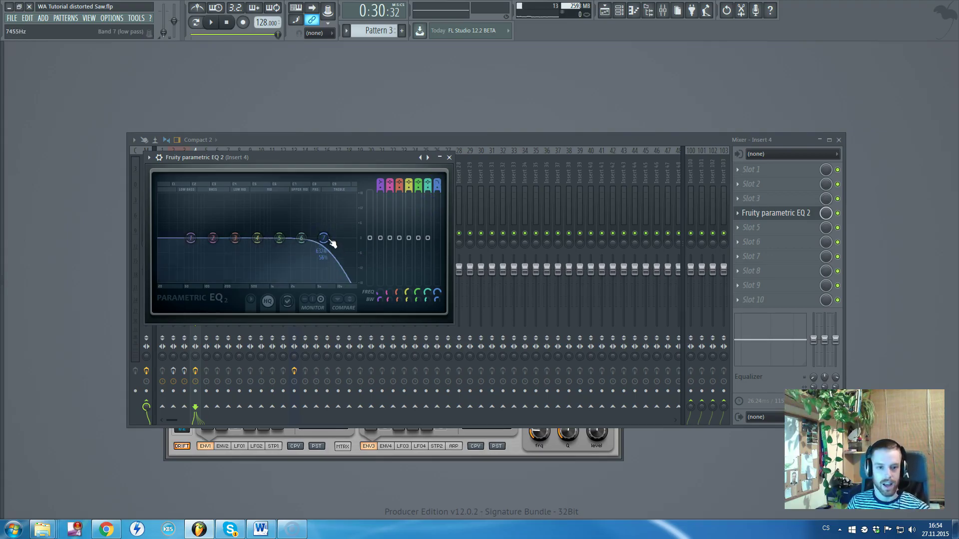
Step: Route the Spire #2 channel to mixer track 4 and return to the mixer
key(F6)
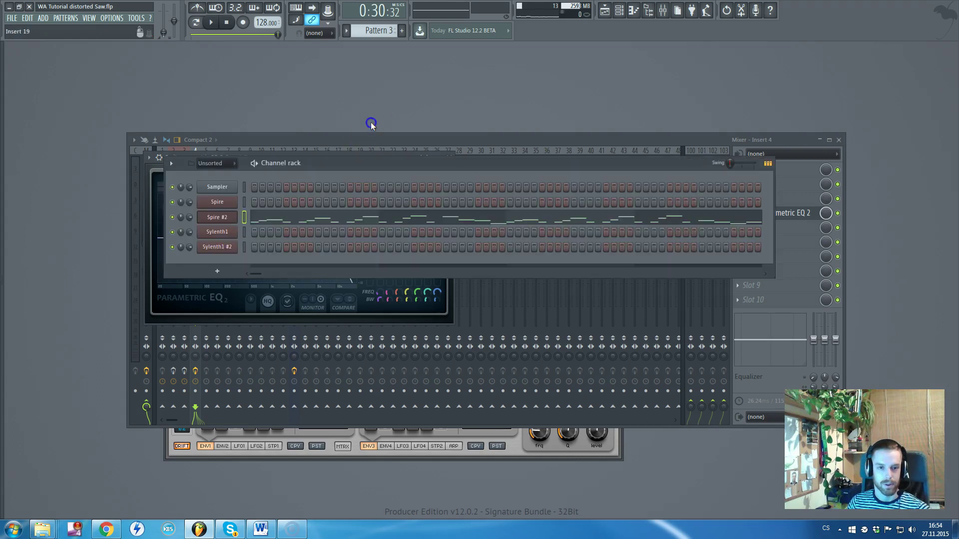
click(220, 220)
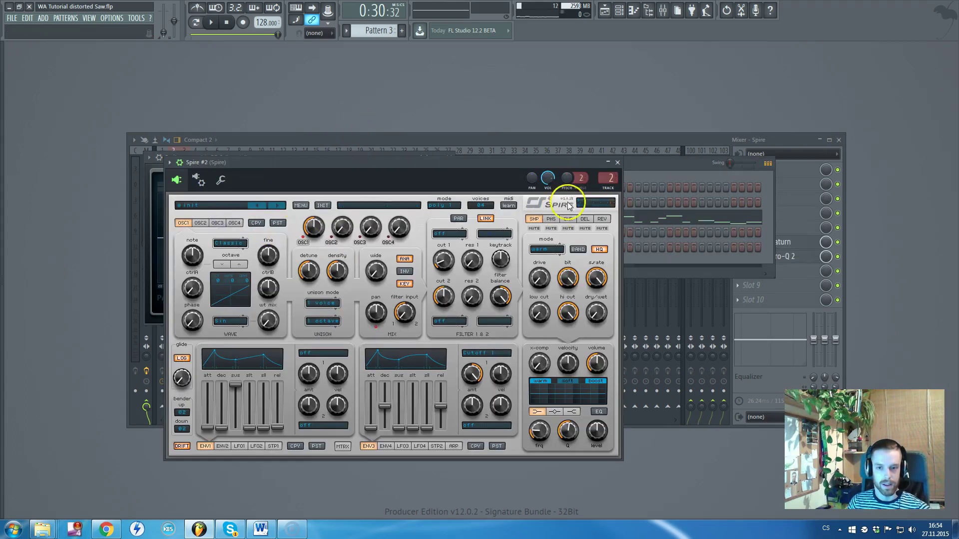
scroll(609, 179, up, 2)
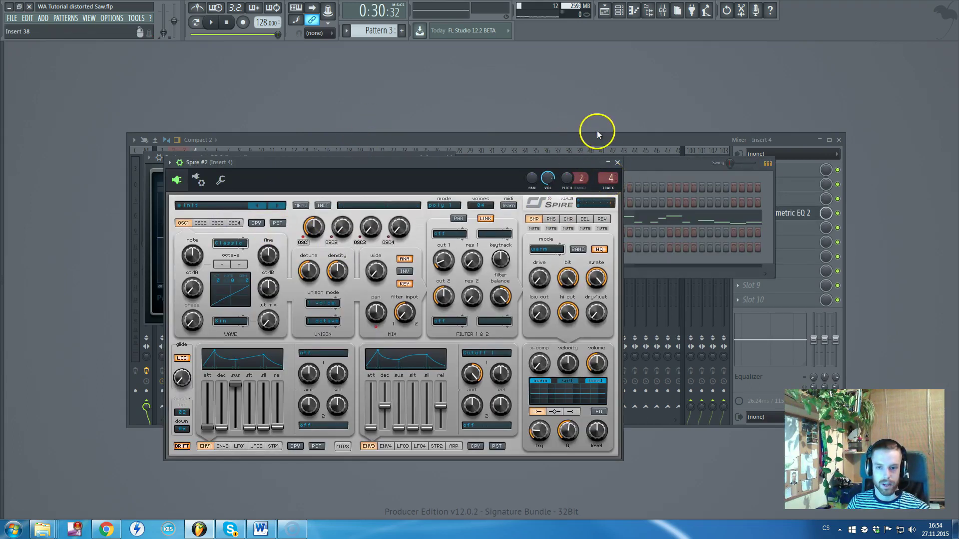
click(597, 134)
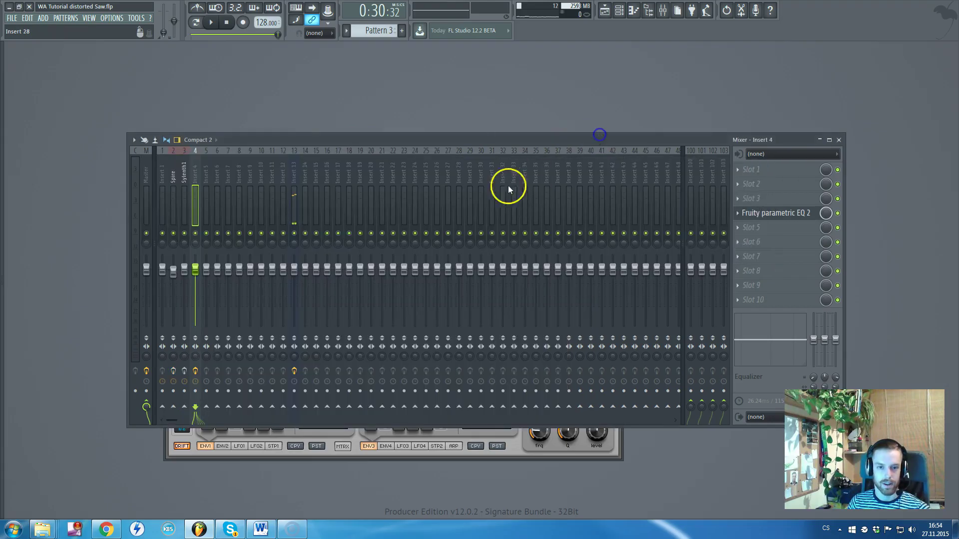
Step: Reopen the Insert 4 parametric EQ and shape a strong resonant peak at the cutoff of low-pass band 7
click(767, 214)
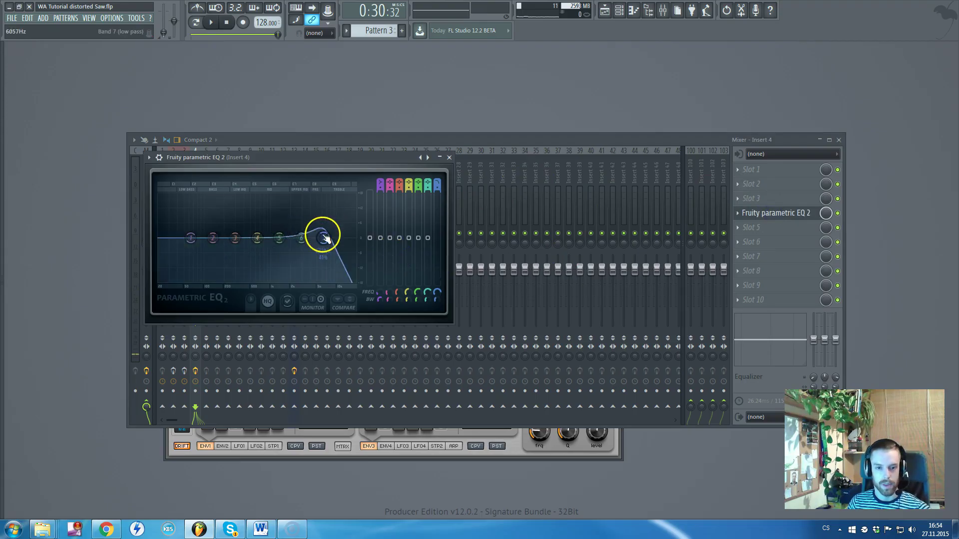
drag(322, 236, 336, 208)
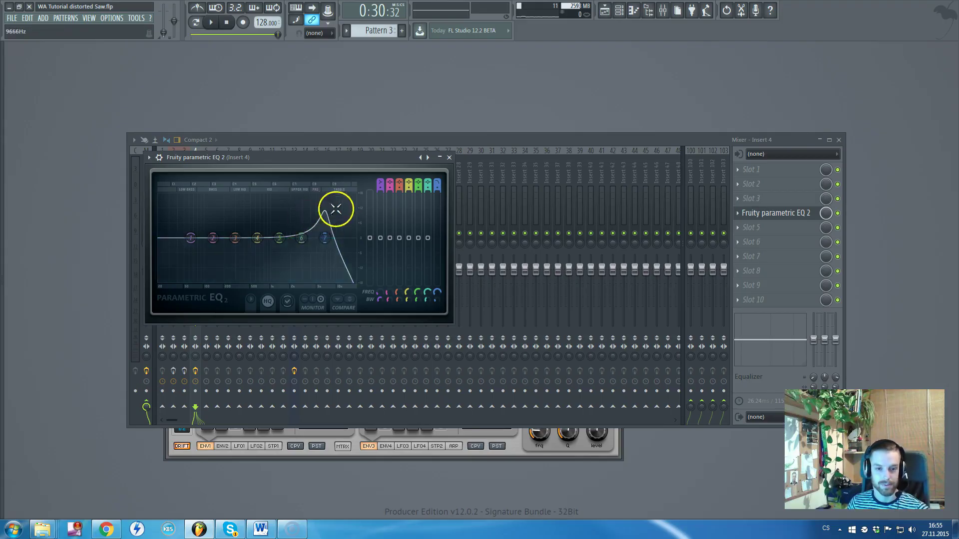
Step: Load Fruity Blood Overdrive into effect slot 5 of mixer track Insert 4 and raise its PreAmp to about 0.82
click(754, 229)
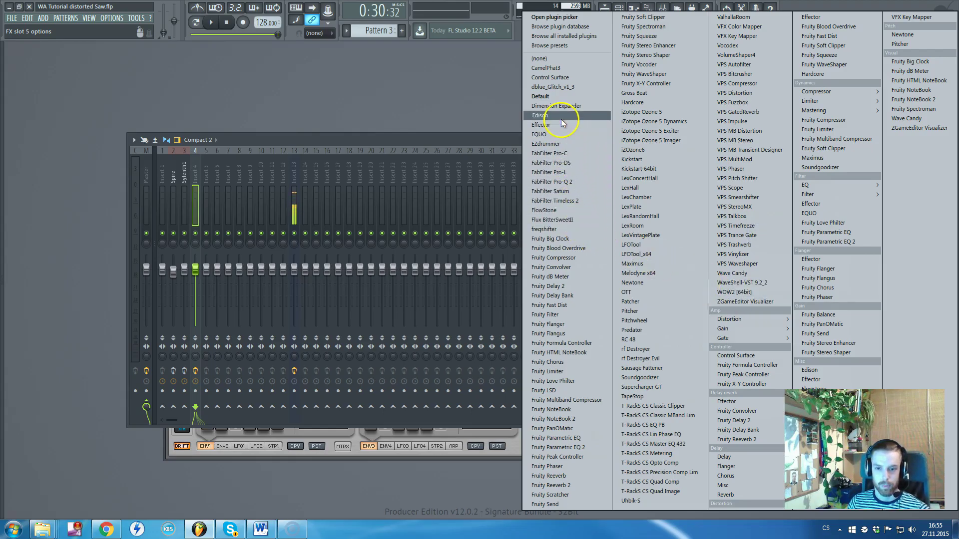
click(588, 249)
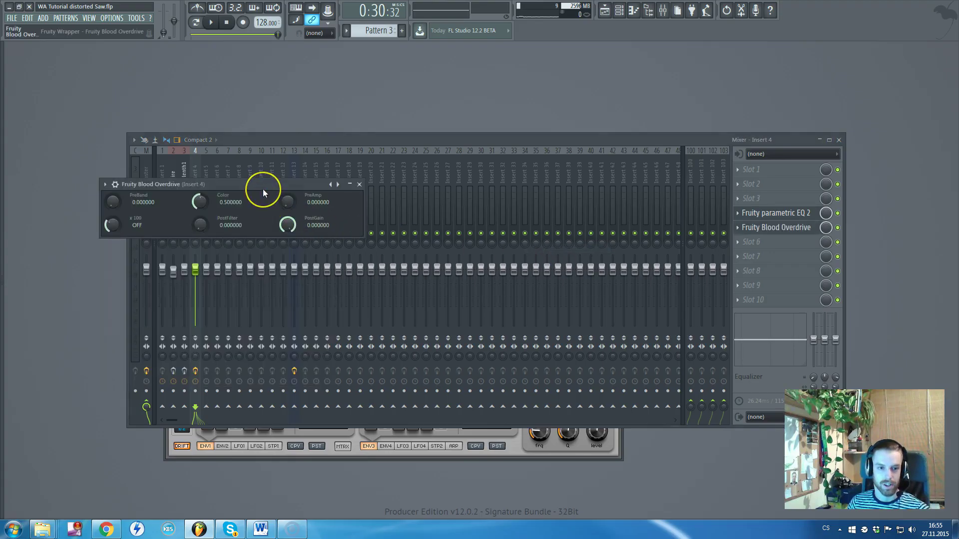
drag(268, 187, 406, 134)
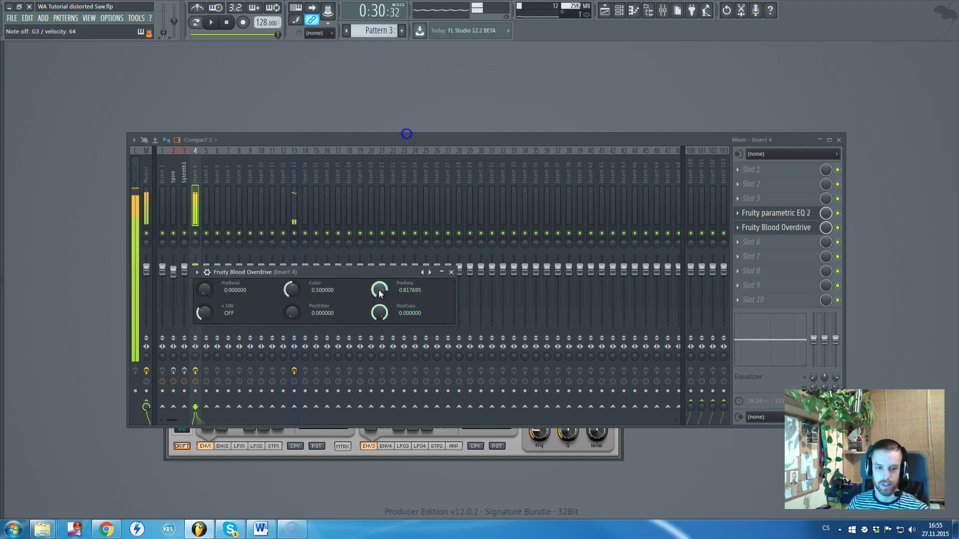
Step: Reopen the Insert 4 parametric EQ and lower the cutoff of low-pass band 7 into the midrange
click(760, 214)
click(794, 214)
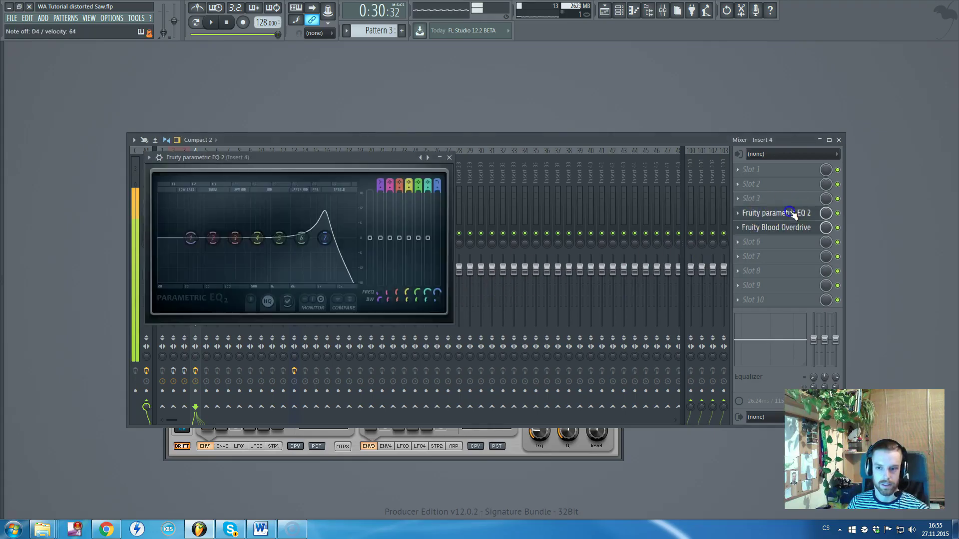
drag(322, 239, 278, 245)
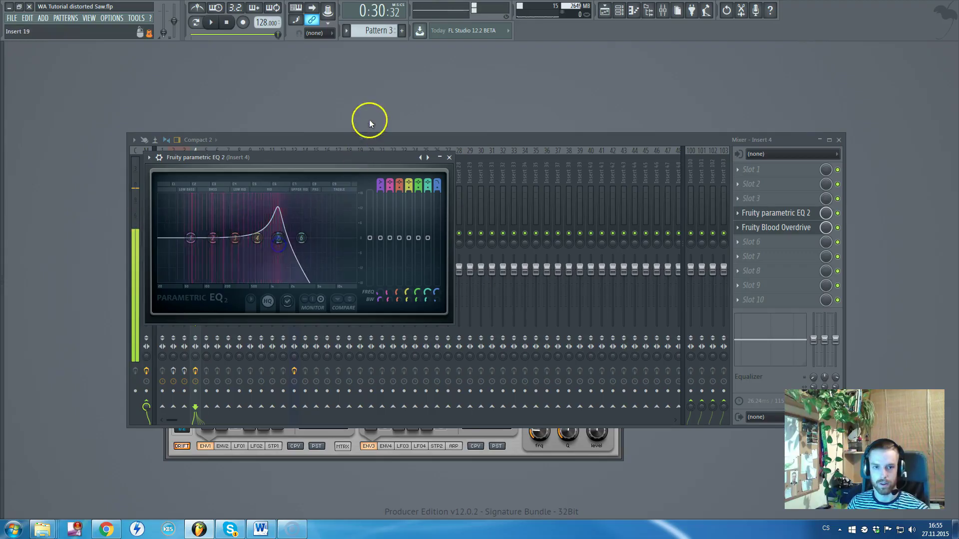
Step: Set the root note of the Spire #2 channel to C7 while the pattern plays
key(F6)
click(195, 22)
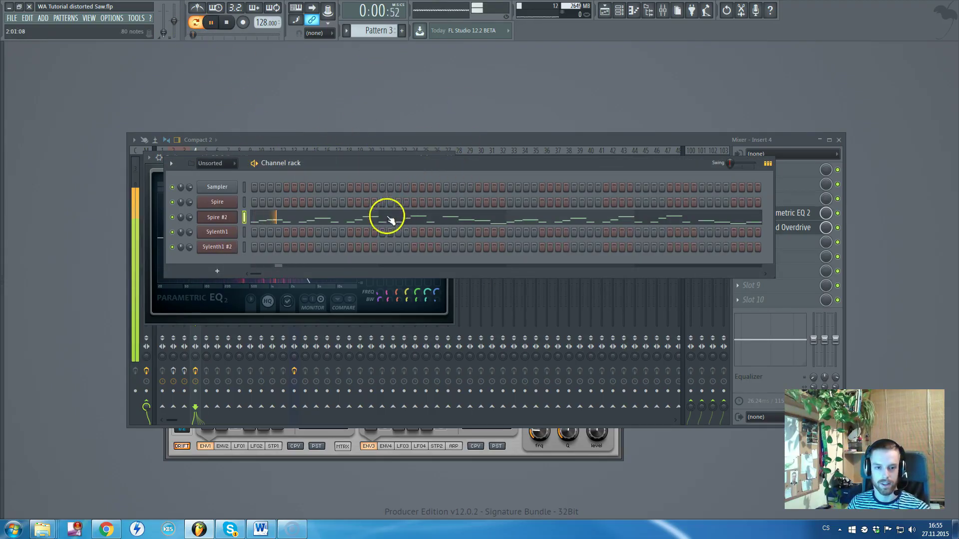
key(space)
click(222, 217)
click(224, 217)
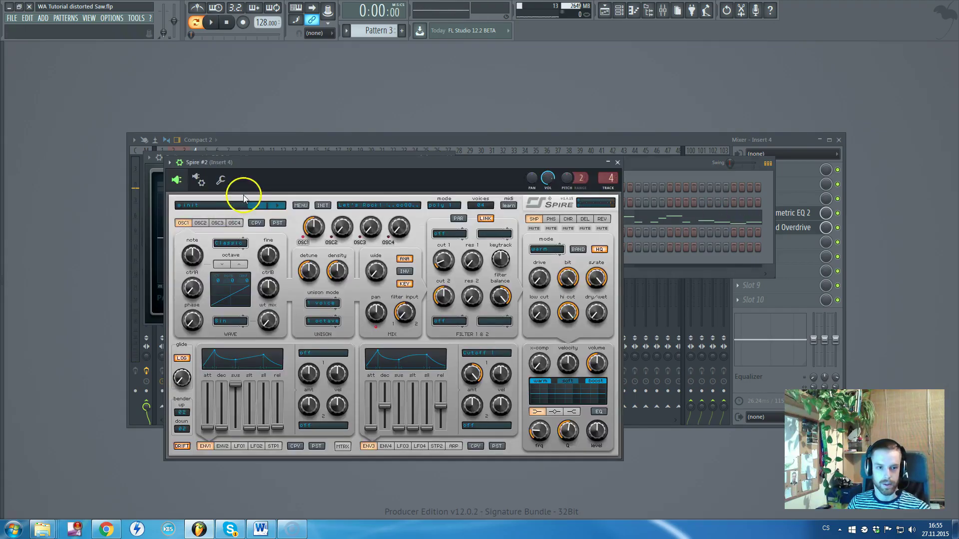
click(220, 181)
key(space)
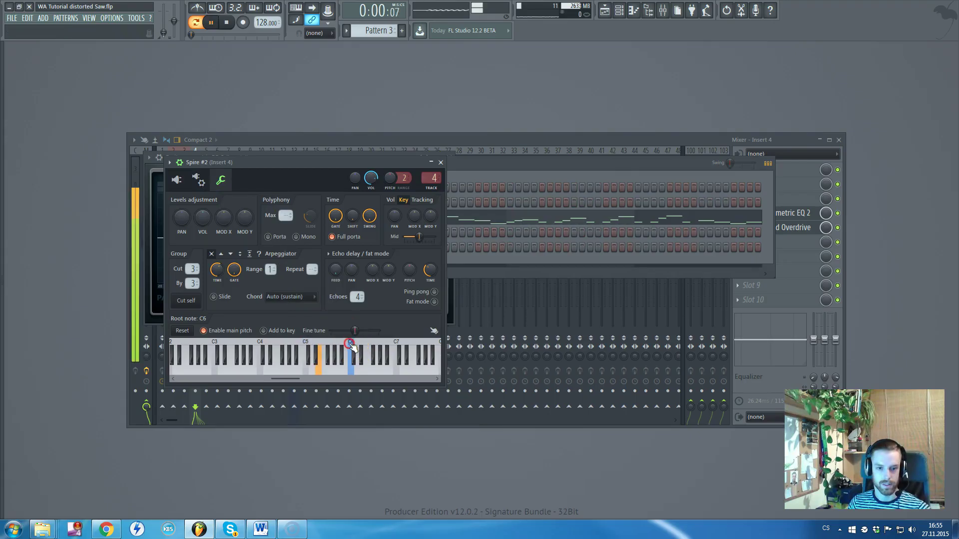
Step: Sweep the cutoff of low-pass band 7 up to the upper mids during playback and stop the pattern
click(151, 228)
drag(278, 237, 312, 244)
key(space)
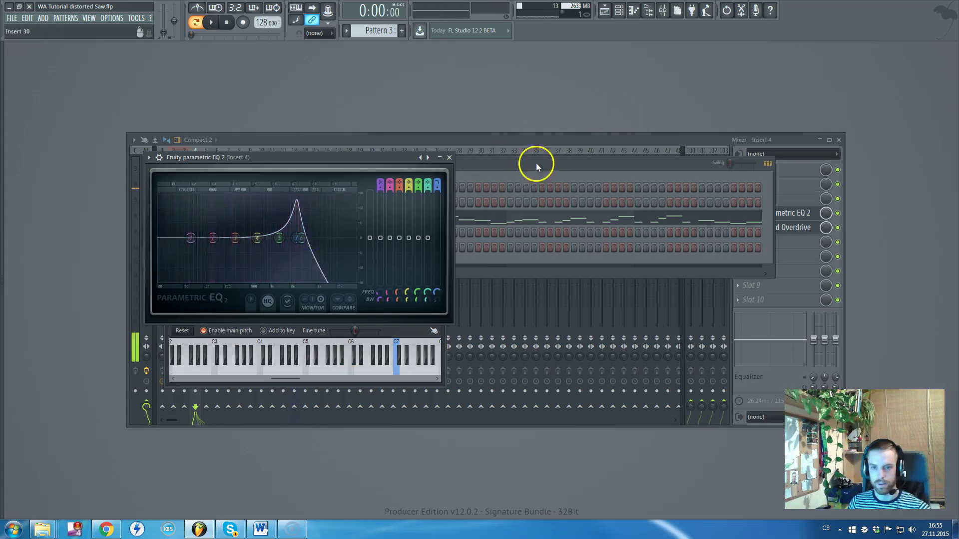
Step: Bypass the parametric EQ and Blood Overdrive on Insert 4 and close the EQ window
click(841, 234)
drag(349, 137, 343, 164)
click(343, 155)
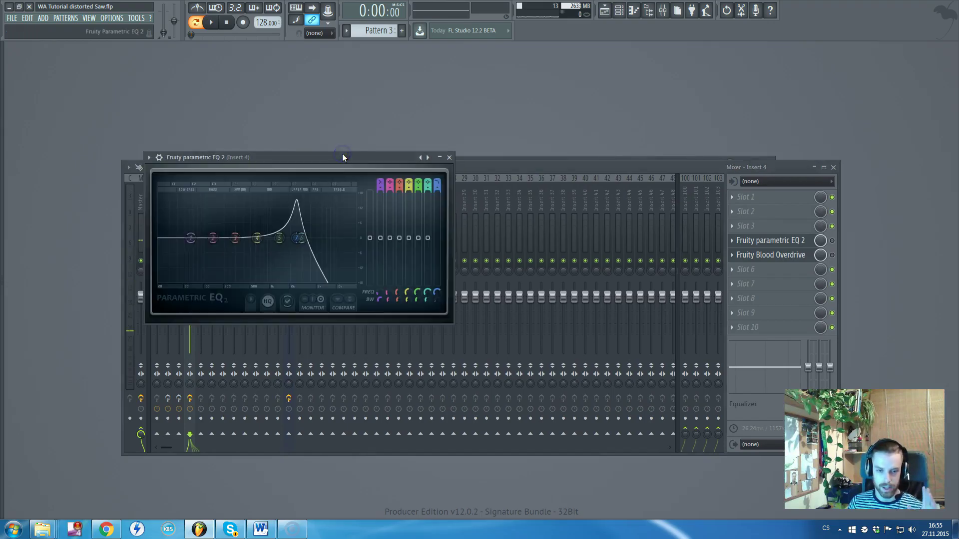
click(449, 158)
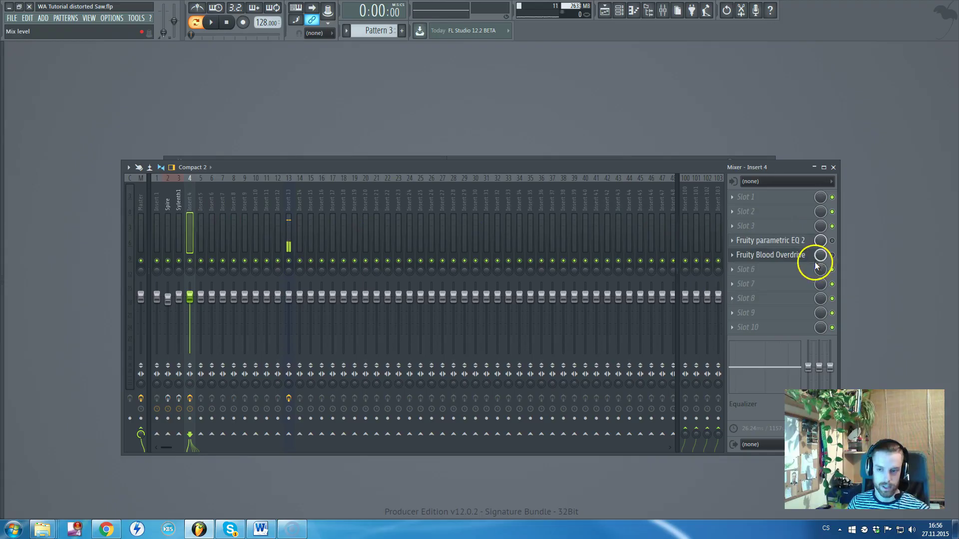
Step: Reopen the Spire #2 synth, raise the oscillator 1 level, and review the channel's root note settings
key(F6)
click(244, 217)
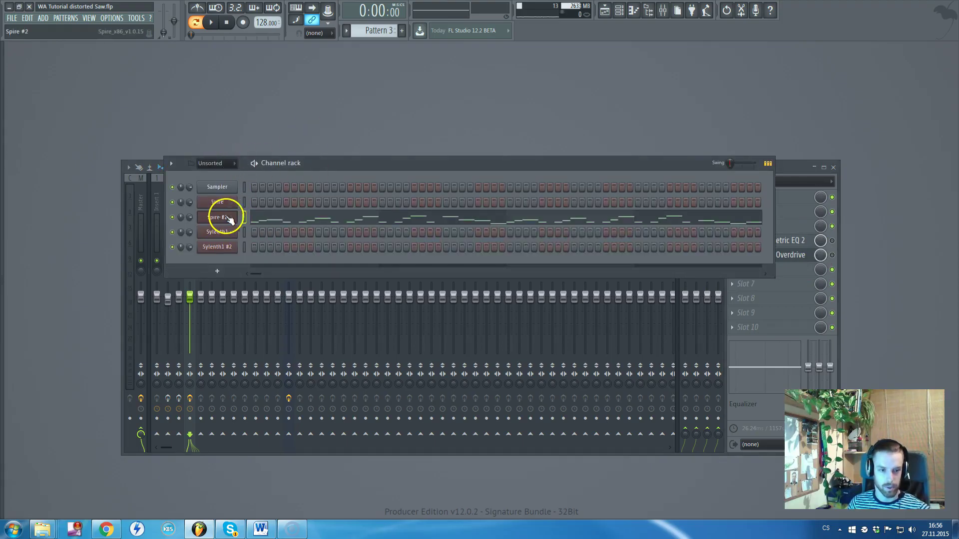
click(216, 218)
click(175, 179)
drag(380, 192, 419, 166)
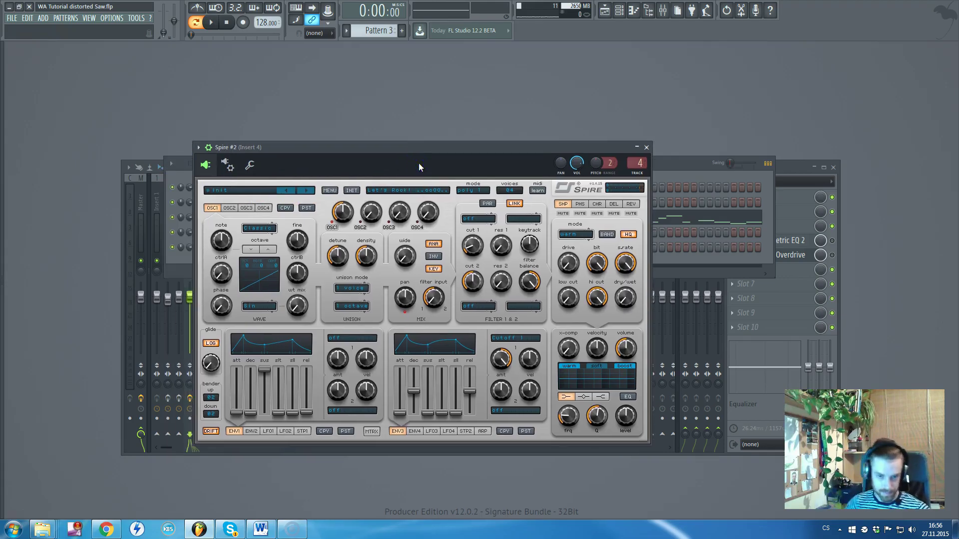
drag(348, 214, 352, 197)
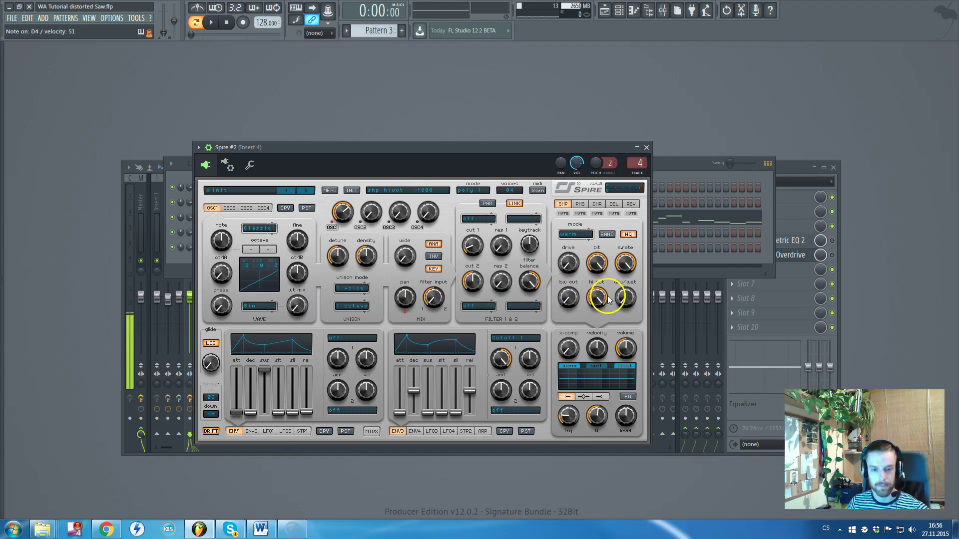
click(250, 164)
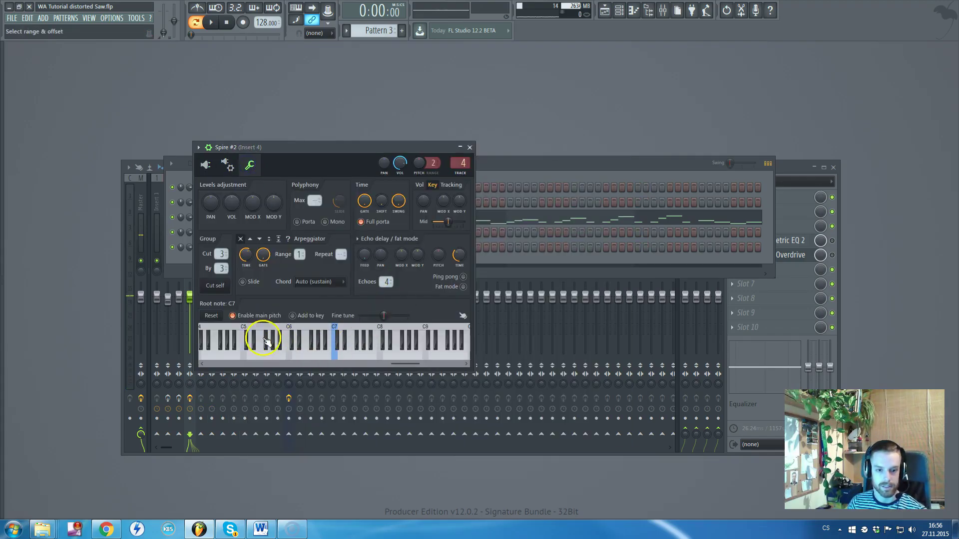
click(205, 165)
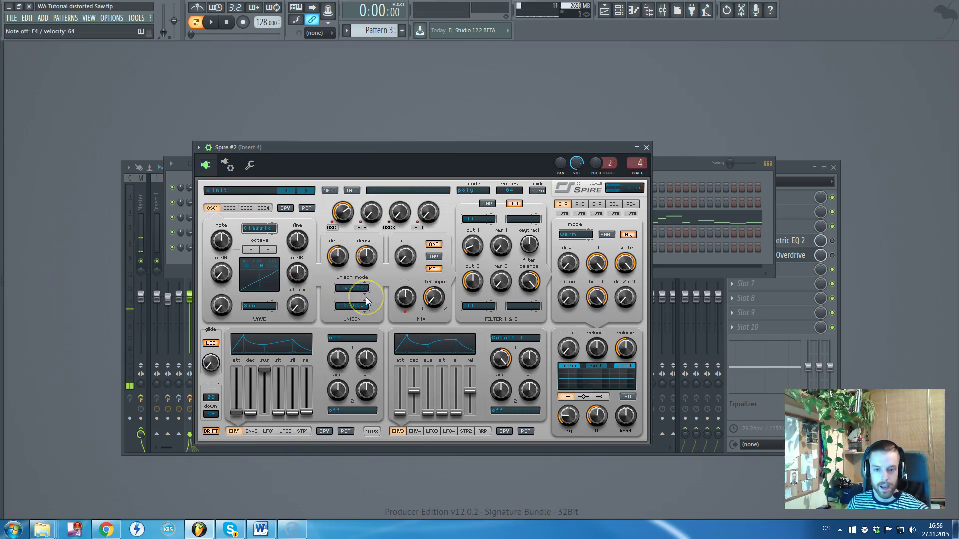
Step: Set filter 1 in Spire to the acido type with the LP1 mode
click(477, 222)
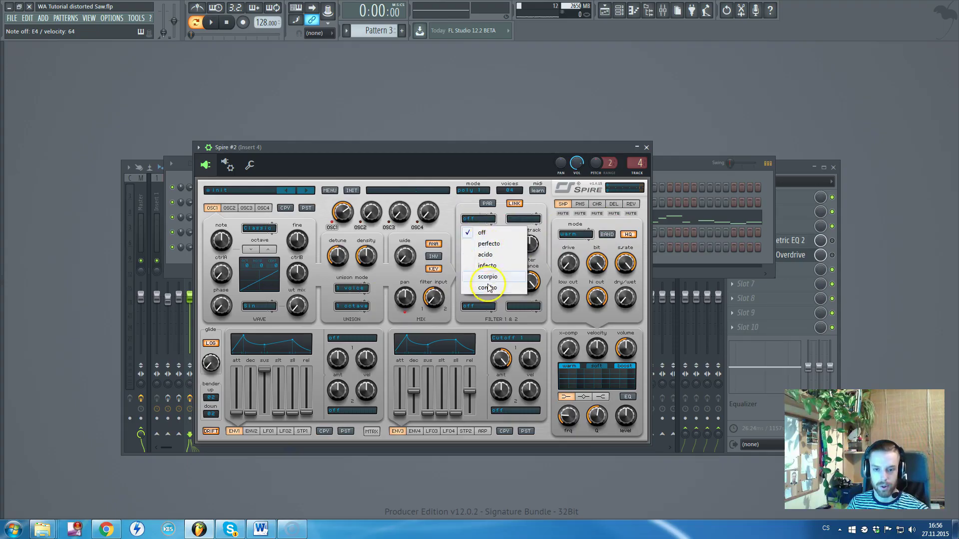
click(487, 255)
click(516, 221)
click(478, 218)
click(477, 219)
click(492, 258)
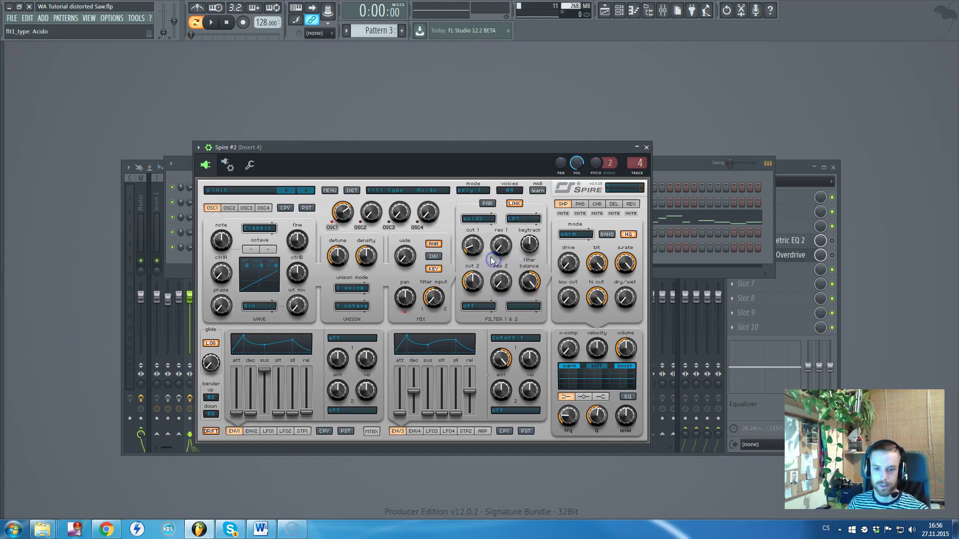
click(514, 221)
click(529, 232)
Step: Remove the Cutoff 1 modulation by setting the first target of envelope 3 to off
click(469, 251)
click(624, 300)
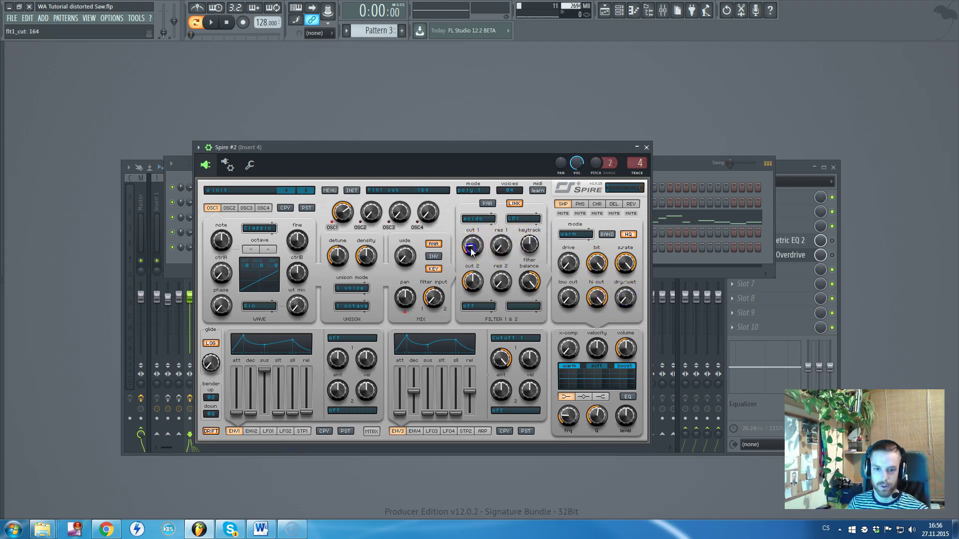
mouse_move(479, 215)
mouse_down()
mouse_move(479, 265)
mouse_move(477, 207)
mouse_move(479, 281)
mouse_move(479, 228)
mouse_up()
click(500, 338)
click(504, 350)
click(481, 281)
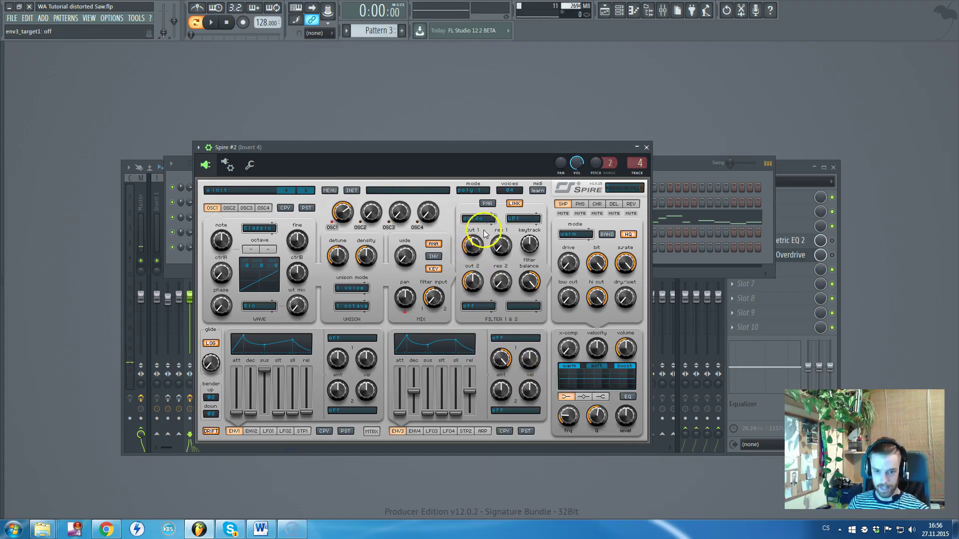
Step: Raise the cutoff and resonance of filter 1 and turn the shaper's dry/wet mix up to 1000
mouse_move(479, 250)
mouse_down()
mouse_move(488, 193)
mouse_move(472, 315)
mouse_move(477, 243)
mouse_up()
click(502, 256)
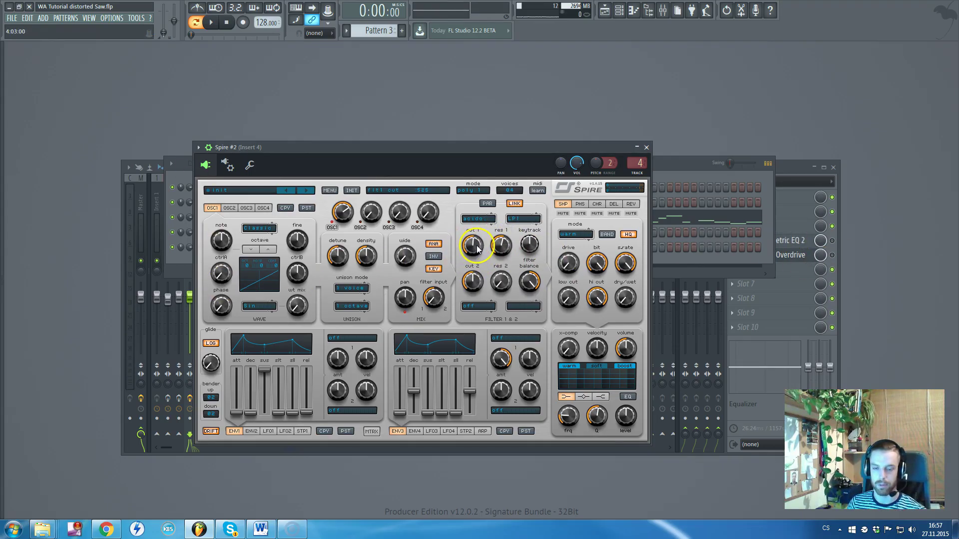
drag(476, 257, 473, 253)
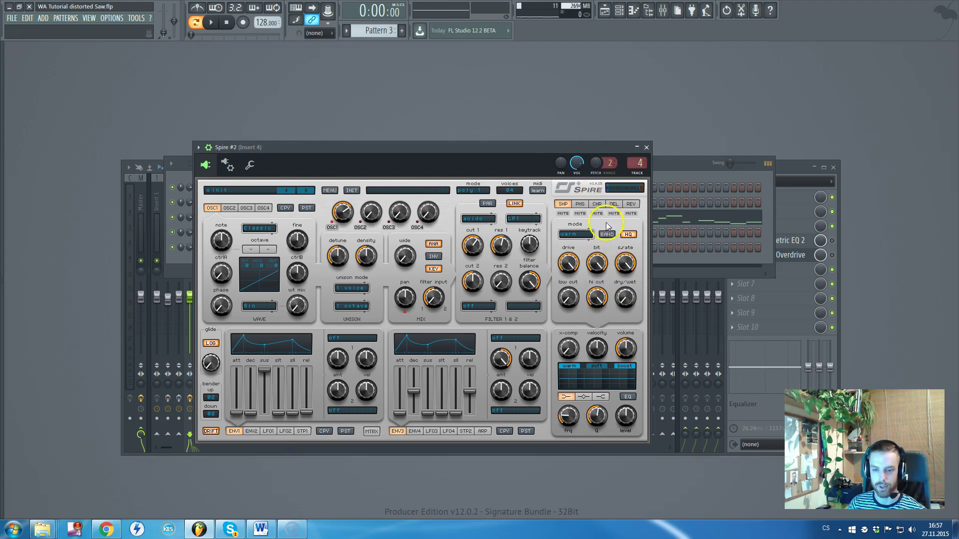
drag(626, 298, 632, 197)
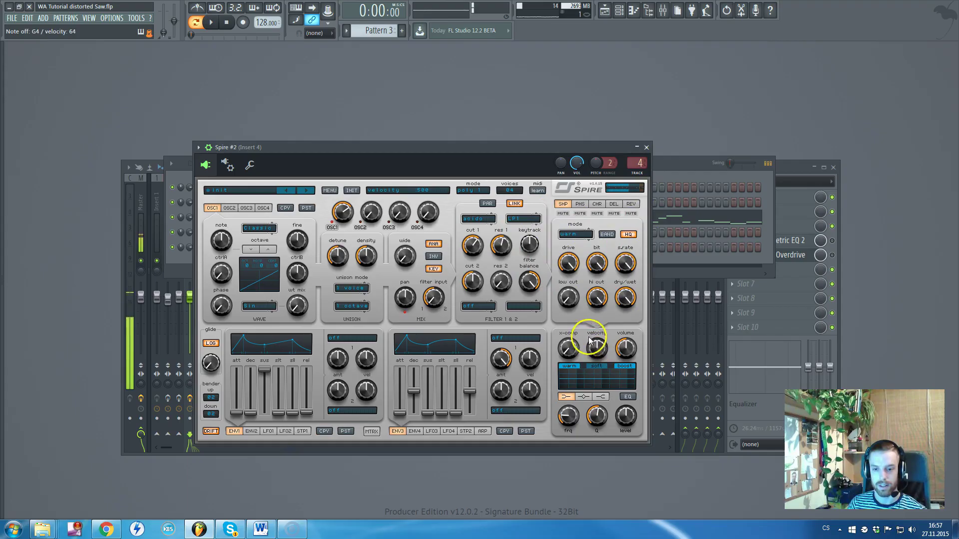
Step: Switch Spire's play mode to mono 3 and change the number of voices
click(463, 192)
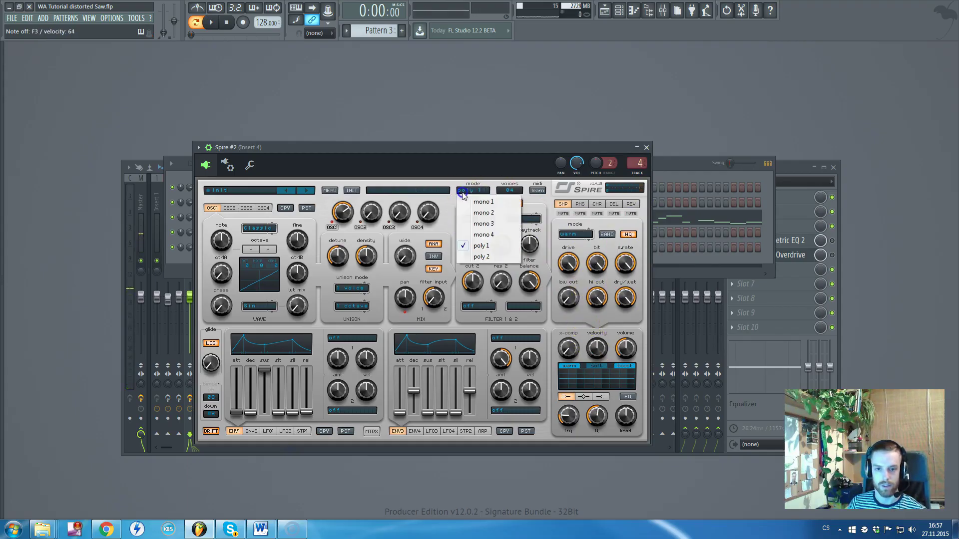
click(478, 224)
click(509, 191)
click(520, 239)
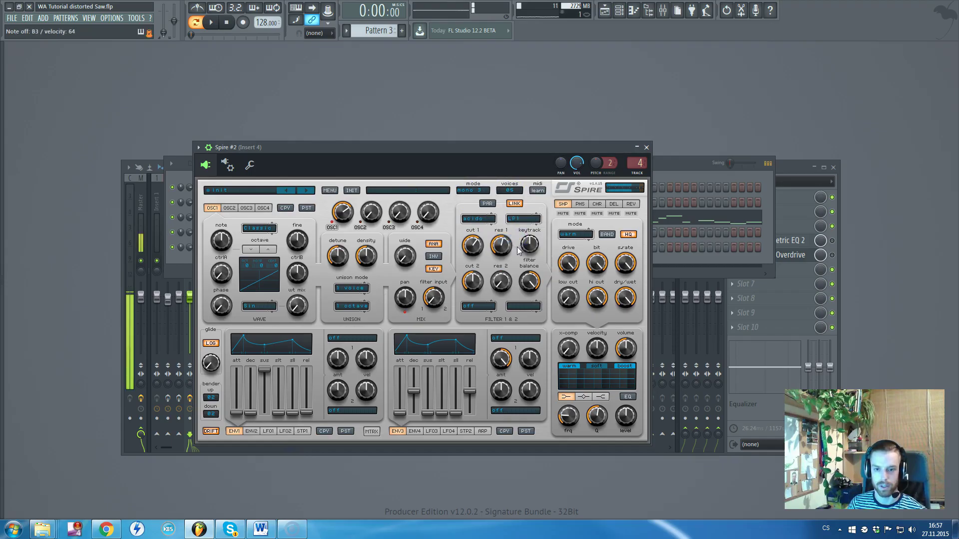
Step: Set both the up and down pitch bender ranges to 12
click(211, 398)
click(213, 397)
click(211, 414)
click(214, 415)
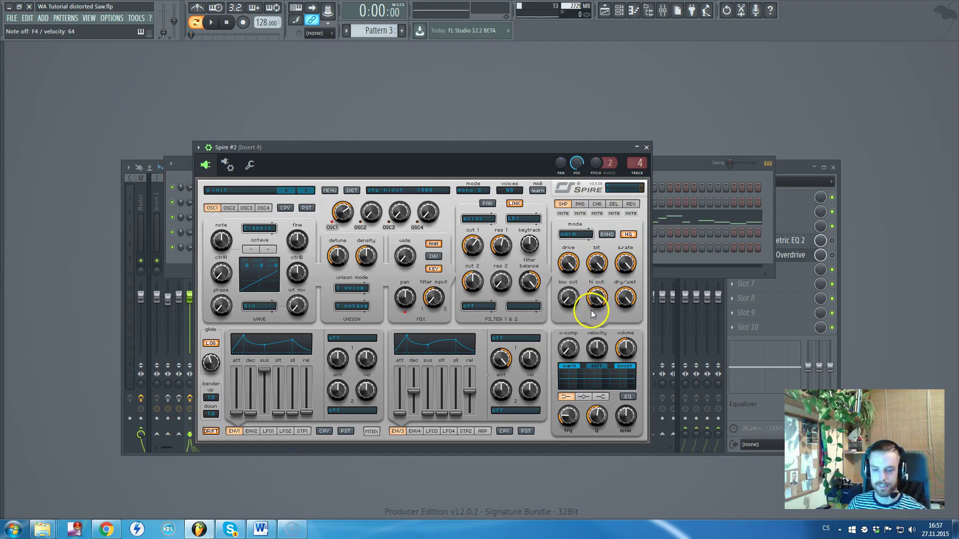
Step: Narrow the shaper's frequency band by raising its low cut and reducing its hi cut
drag(595, 303, 594, 313)
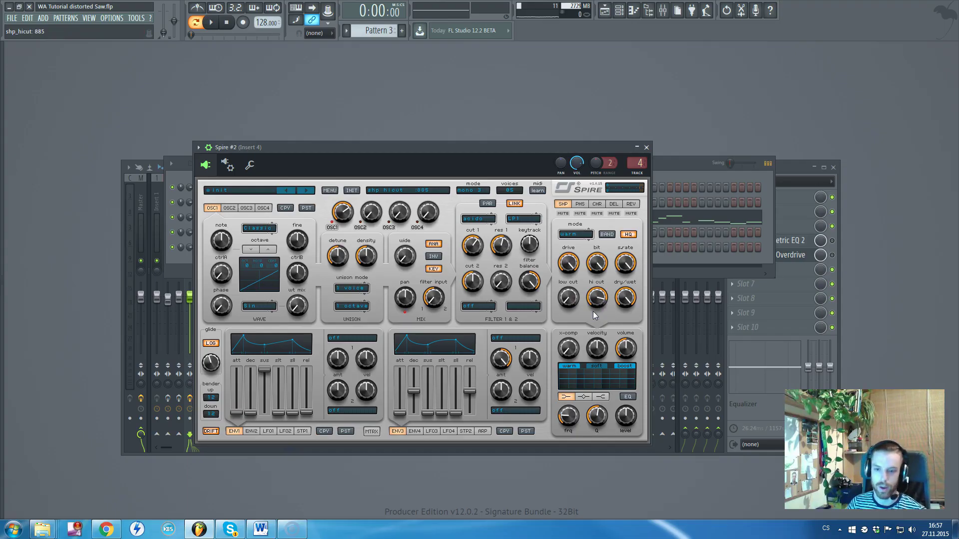
scroll(599, 299, down, 1)
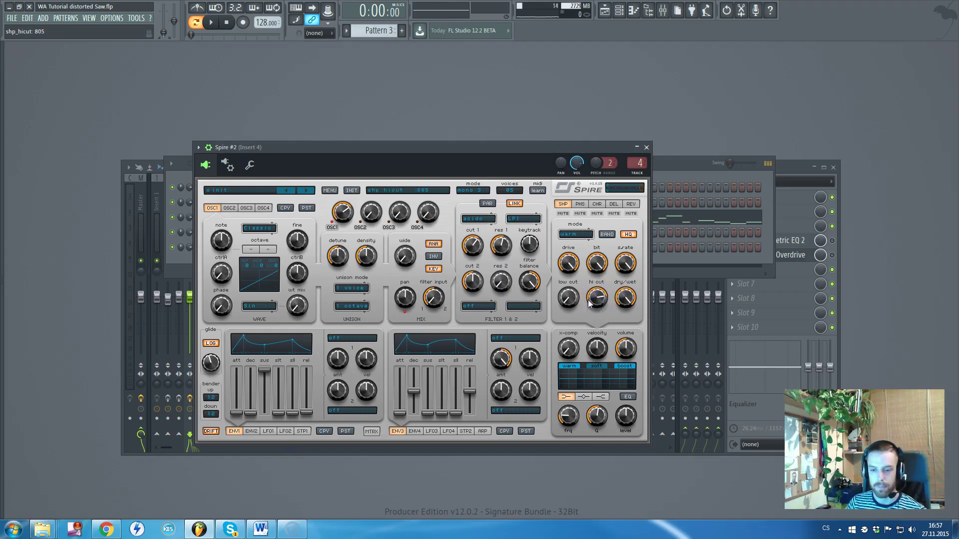
drag(564, 299, 564, 290)
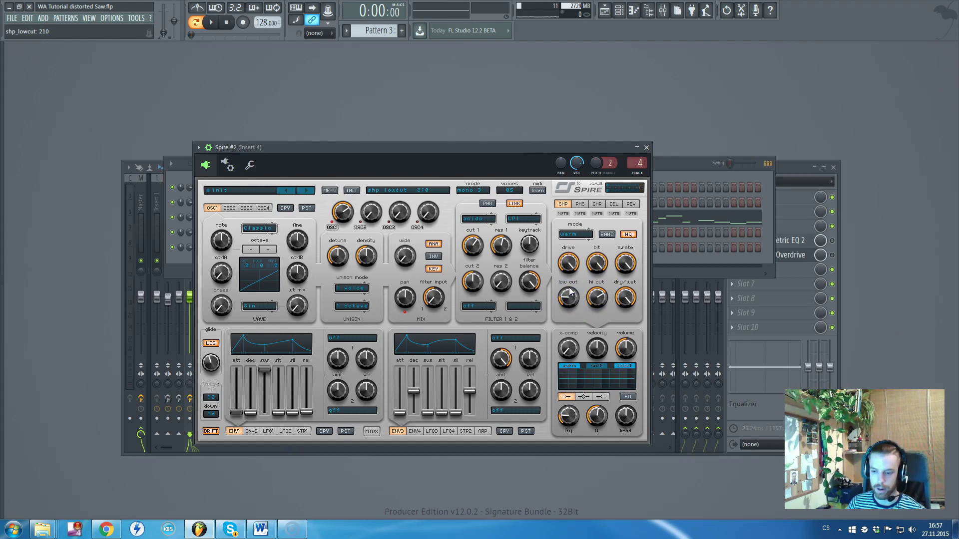
drag(597, 294, 602, 268)
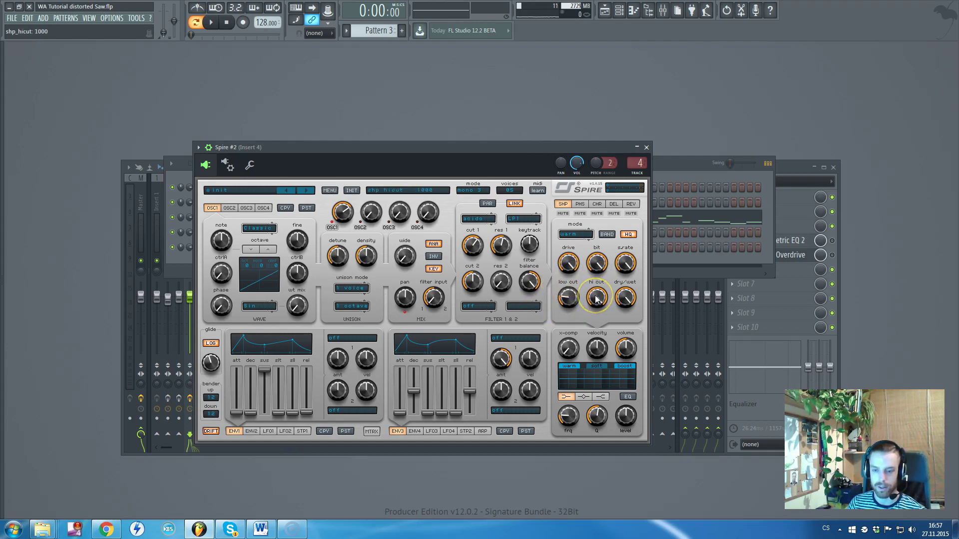
drag(597, 299, 573, 288)
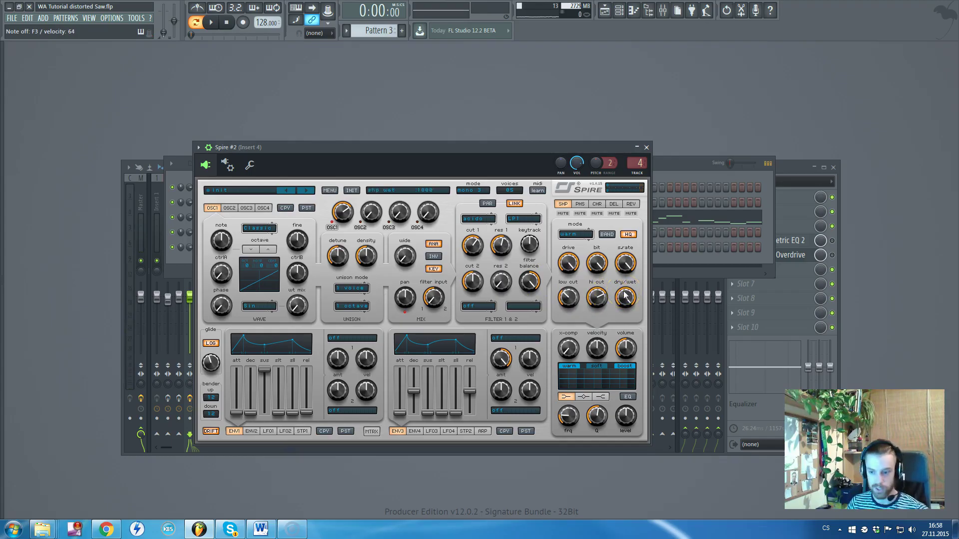
Step: Fine-tune the cutoff and resonance of filter 1 while playing test notes
drag(477, 245, 474, 280)
drag(474, 243, 504, 257)
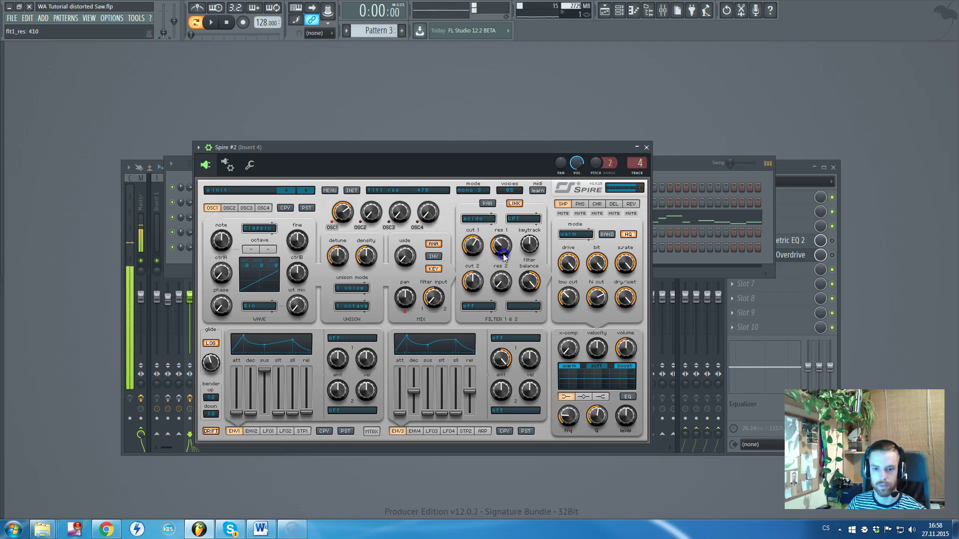
drag(504, 298, 504, 253)
mouse_move(504, 253)
mouse_down()
mouse_move(501, 235)
mouse_move(502, 249)
mouse_up()
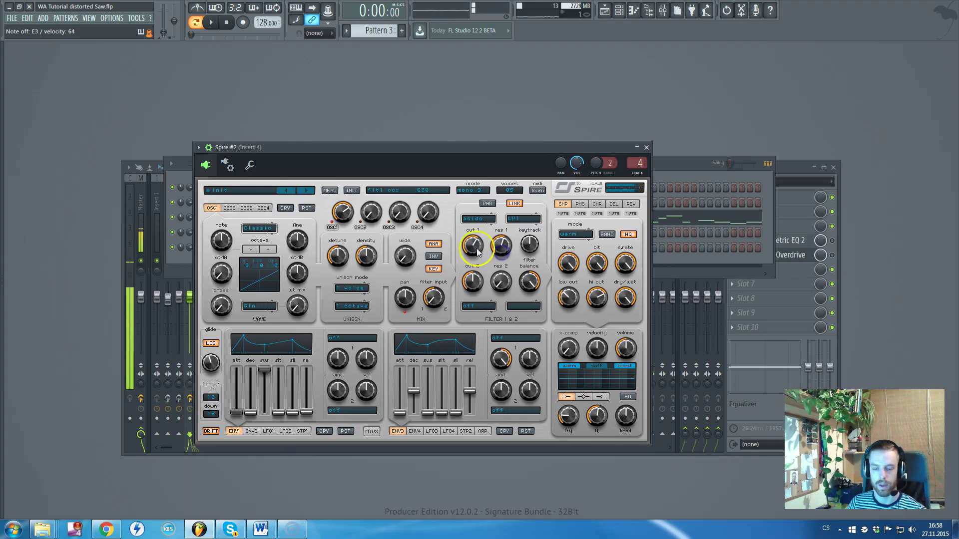
click(479, 246)
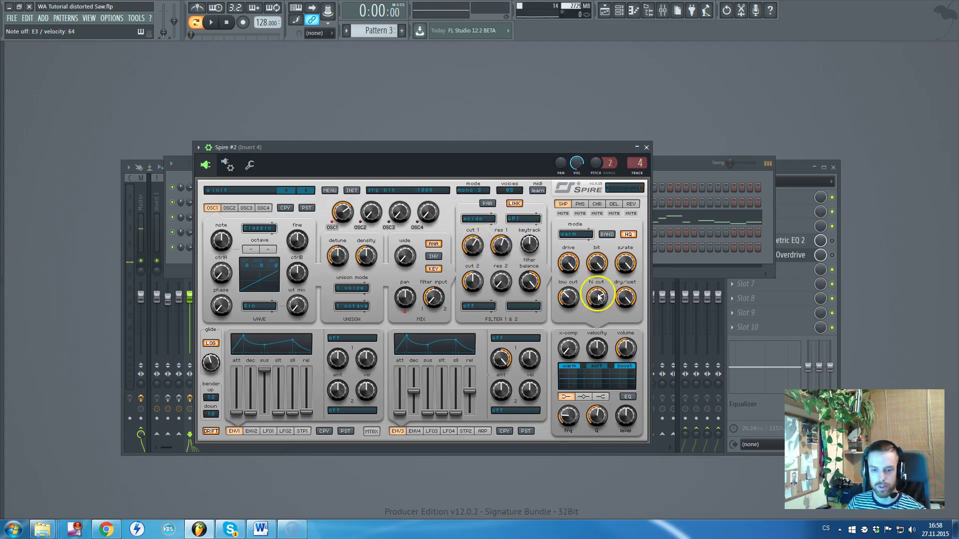
Step: Adjust the plate reverb's predelay, decay and dry/wet mix in Spire
click(580, 204)
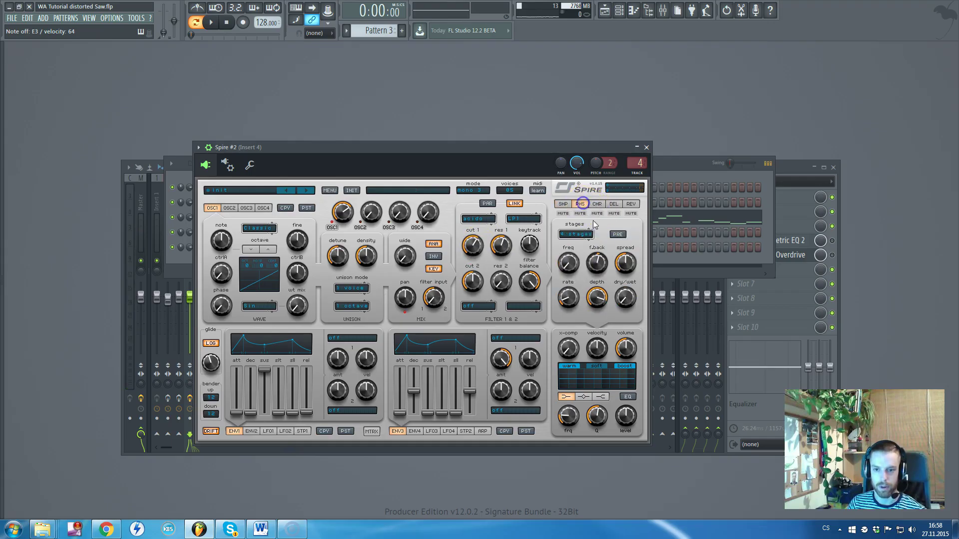
click(632, 205)
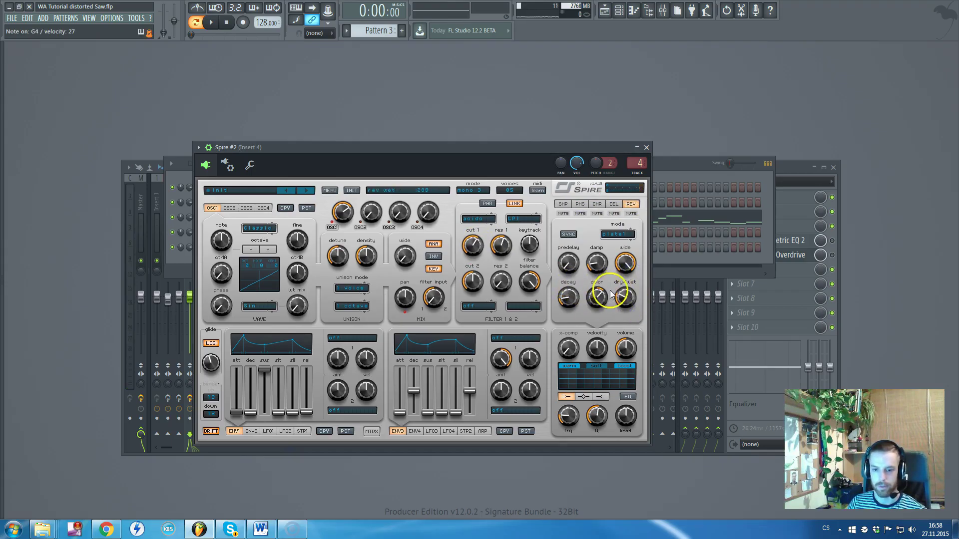
mouse_move(571, 269)
mouse_down()
mouse_move(574, 250)
mouse_move(570, 285)
mouse_up()
drag(569, 302, 624, 302)
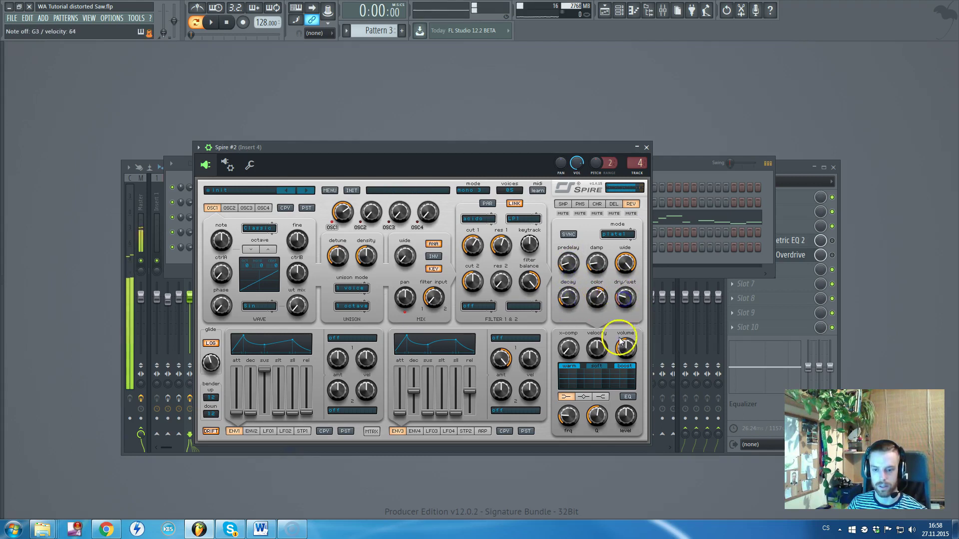
Step: Raise the X-Comp amount, then enable Spire's EQ and adjust the levels of its mid and high bands
drag(577, 358, 571, 331)
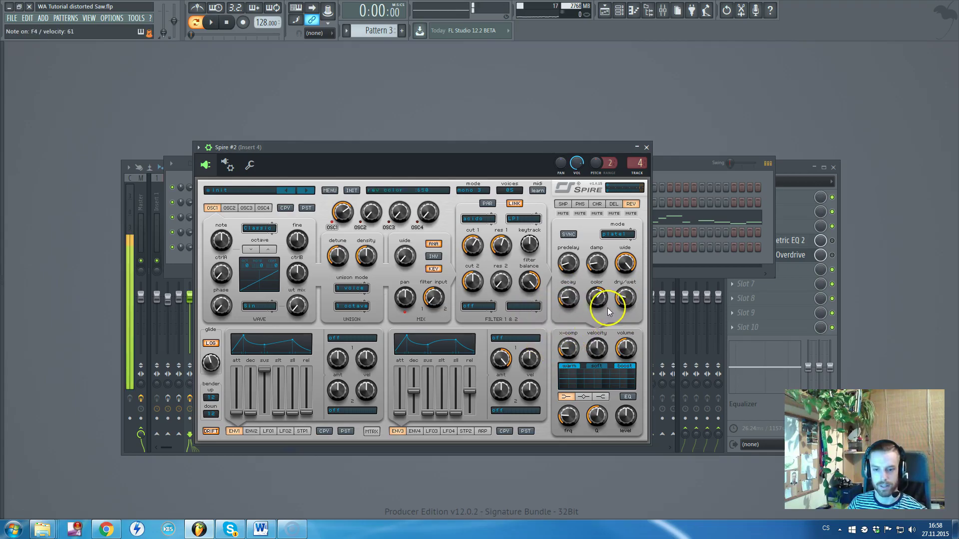
click(585, 397)
click(627, 397)
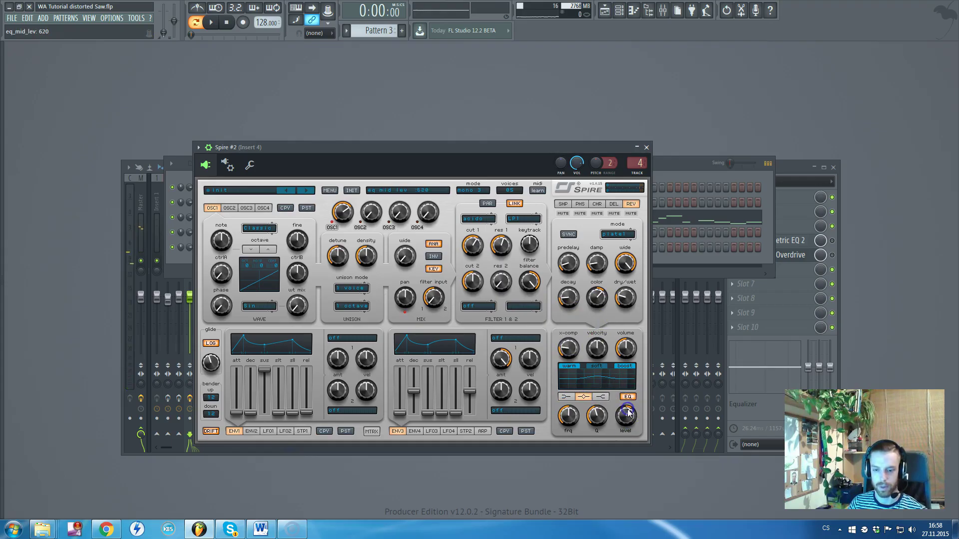
click(601, 398)
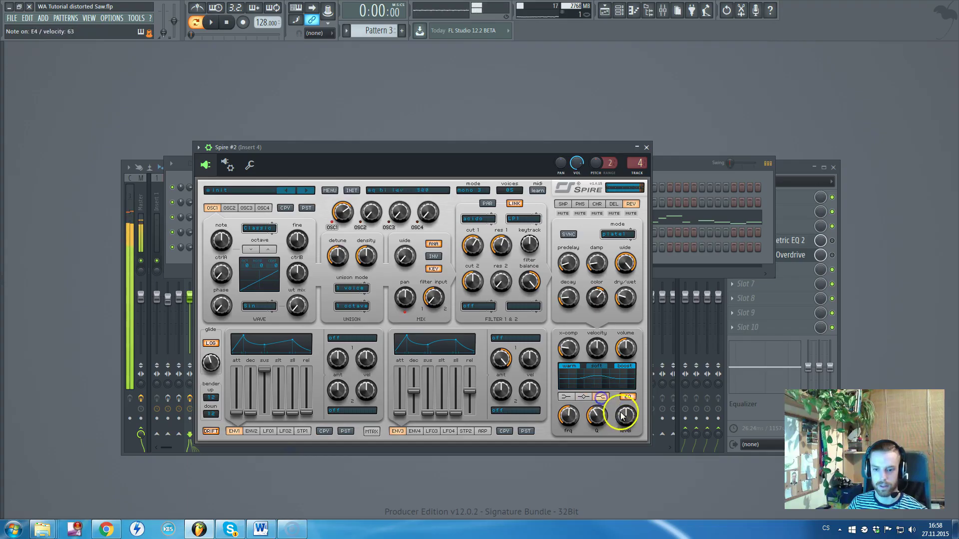
click(626, 348)
drag(625, 409, 628, 405)
Step: Sweep the cutoff of filter 1 while playing test notes
drag(476, 247, 478, 221)
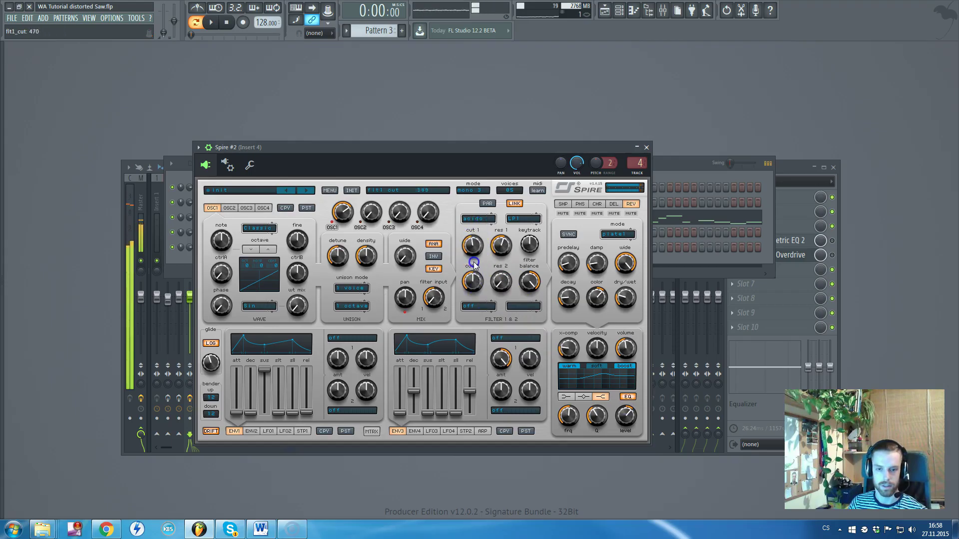
drag(474, 256, 471, 260)
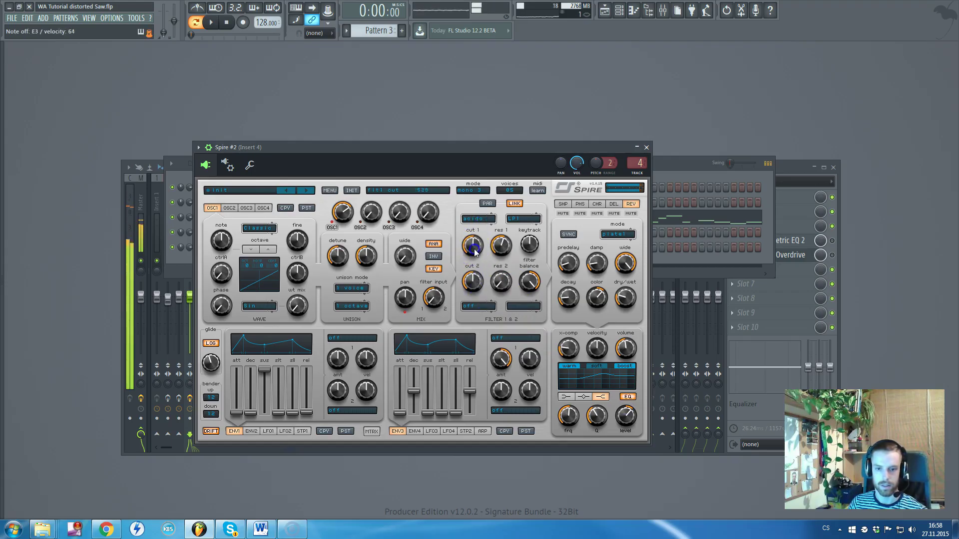
Step: Shape envelope 1 with a longer decay, sustain at 540 and release at 206
click(268, 431)
click(334, 339)
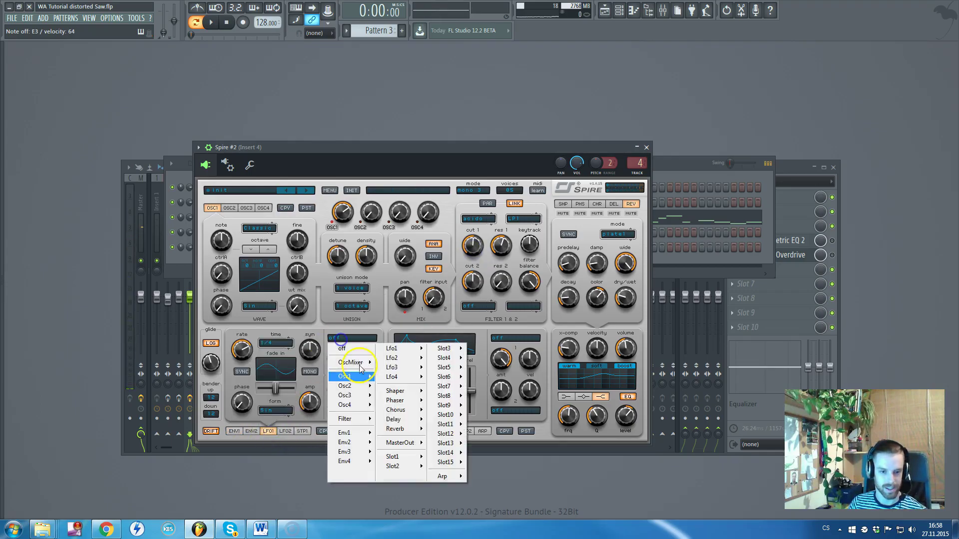
click(234, 430)
drag(264, 395, 265, 374)
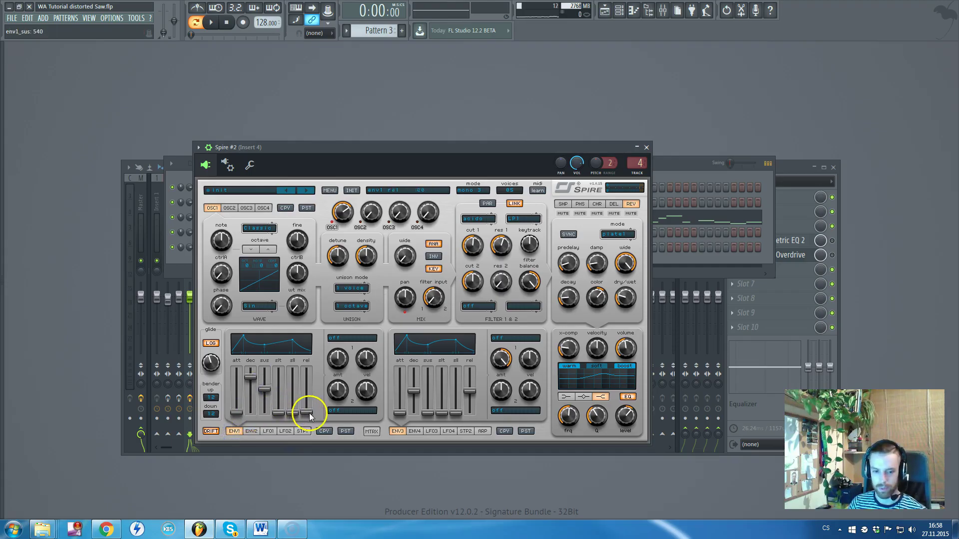
drag(310, 413, 309, 407)
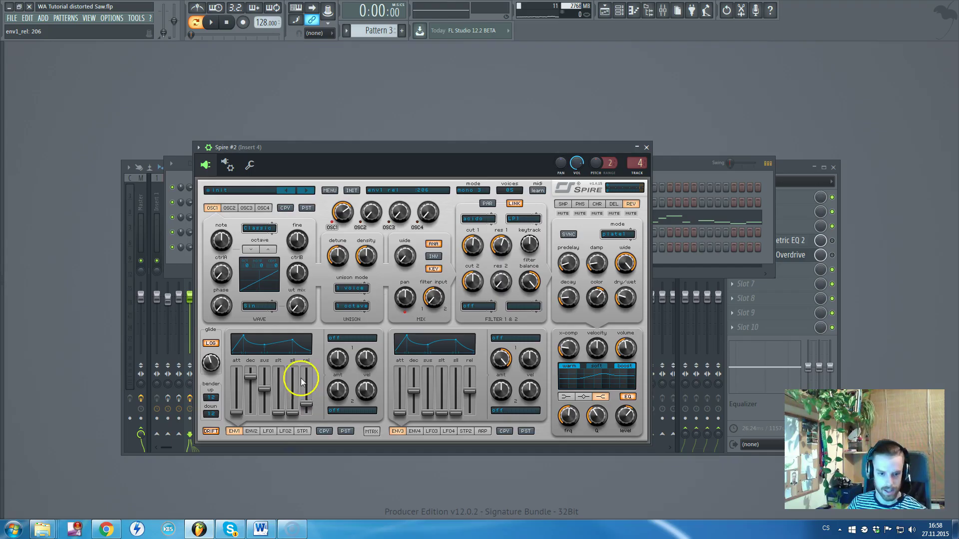
click(308, 407)
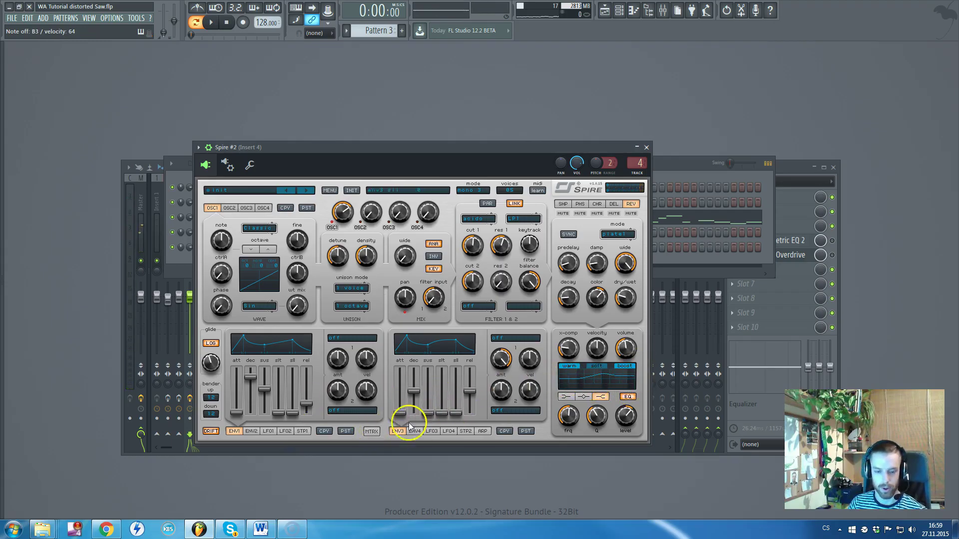
Step: Assign LFO 1 to the pitch of oscillator 1 with a small modulation amount
click(270, 432)
click(355, 338)
mouse_move(352, 375)
click(397, 377)
drag(338, 369, 338, 365)
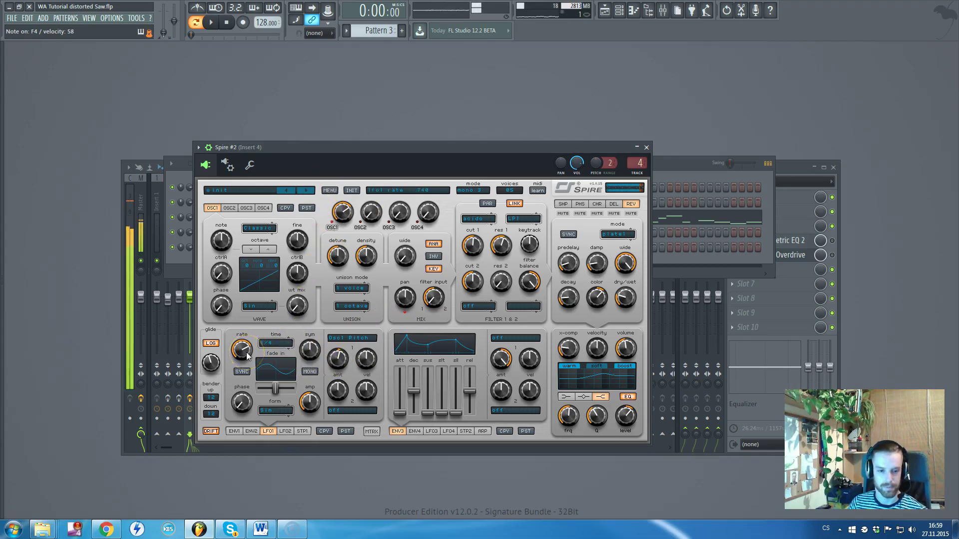
Step: Sync LFO 1 to the tempo at 1/12 and slightly lower its amp
click(245, 374)
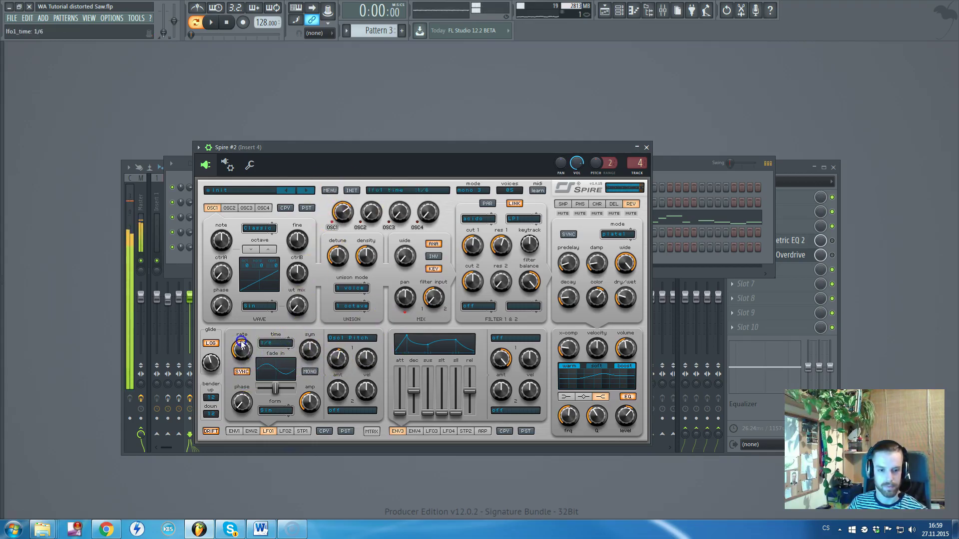
drag(241, 344, 244, 345)
drag(311, 402, 310, 407)
Step: Set the root note of the Spire #2 channel to C6 while auditioning the pattern
click(501, 116)
key(space)
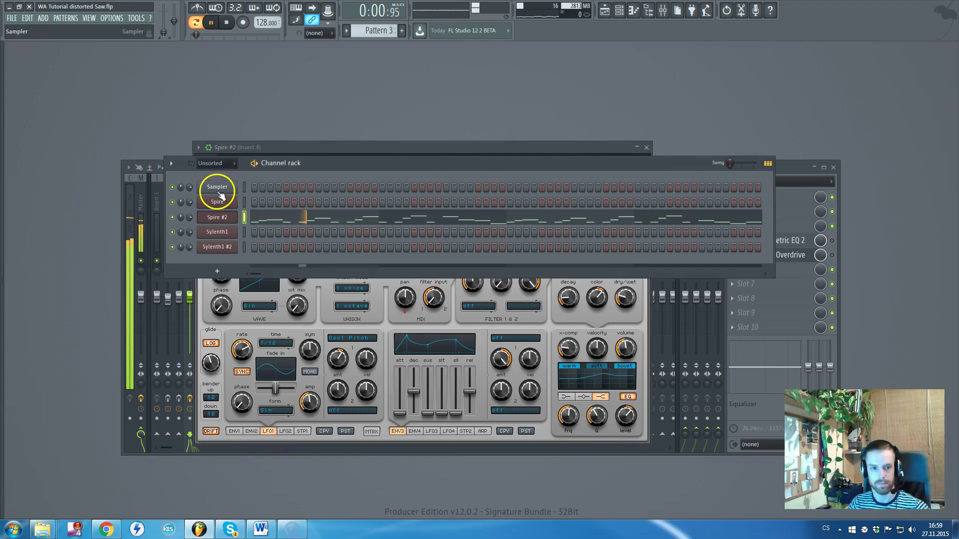
click(306, 149)
key(space)
click(249, 168)
right_click(289, 333)
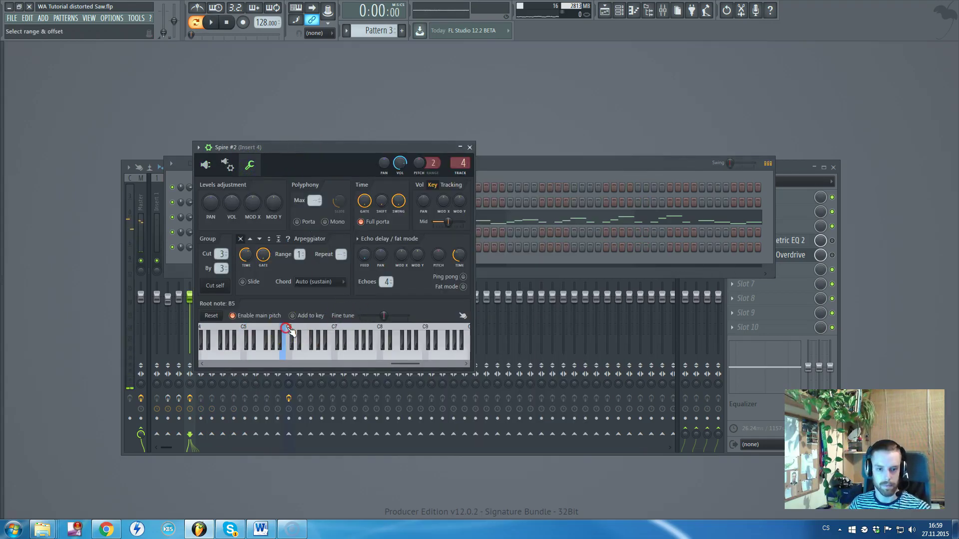
key(space)
right_click(335, 334)
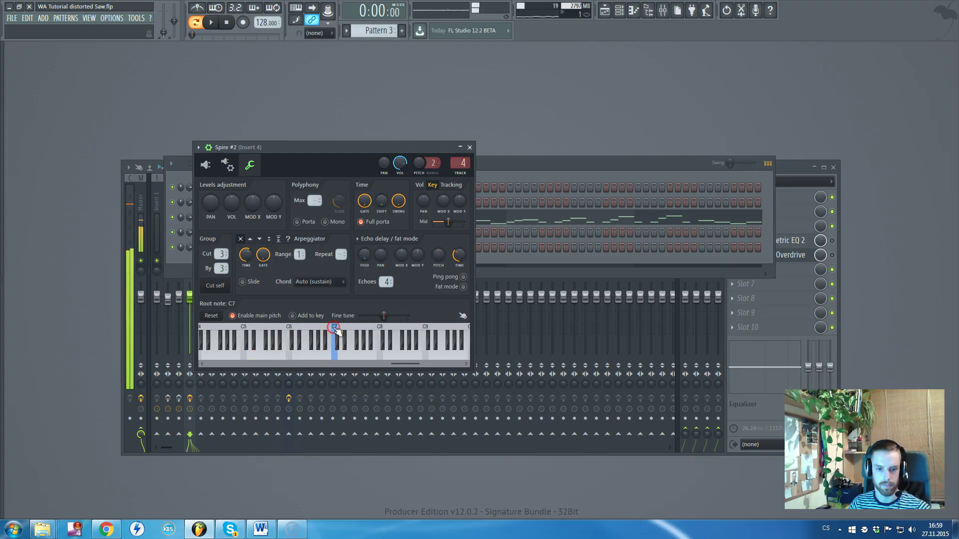
click(297, 334)
right_click(289, 333)
Step: Route Spire #2 to mixer track 2 and enable that track's effects
drag(460, 160, 460, 166)
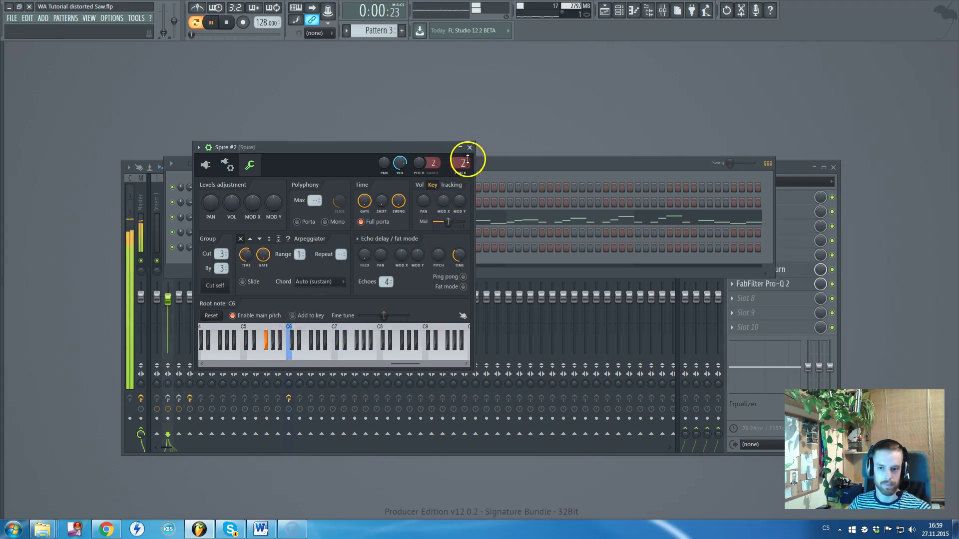
click(167, 398)
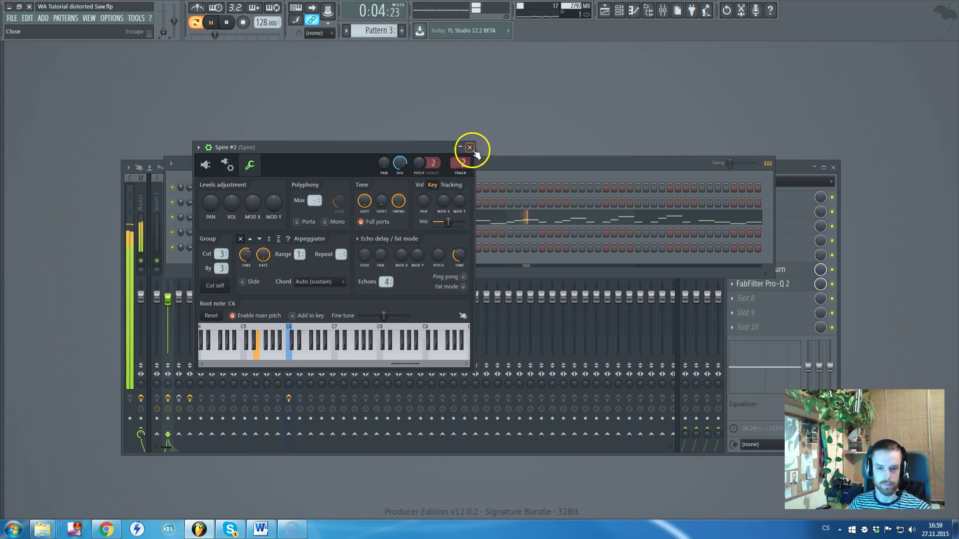
Step: Adjust FabFilter Pro-Q 2 and the middle band's tone in FabFilter Saturn on track 2 during playback
click(787, 283)
drag(416, 238, 415, 245)
click(788, 267)
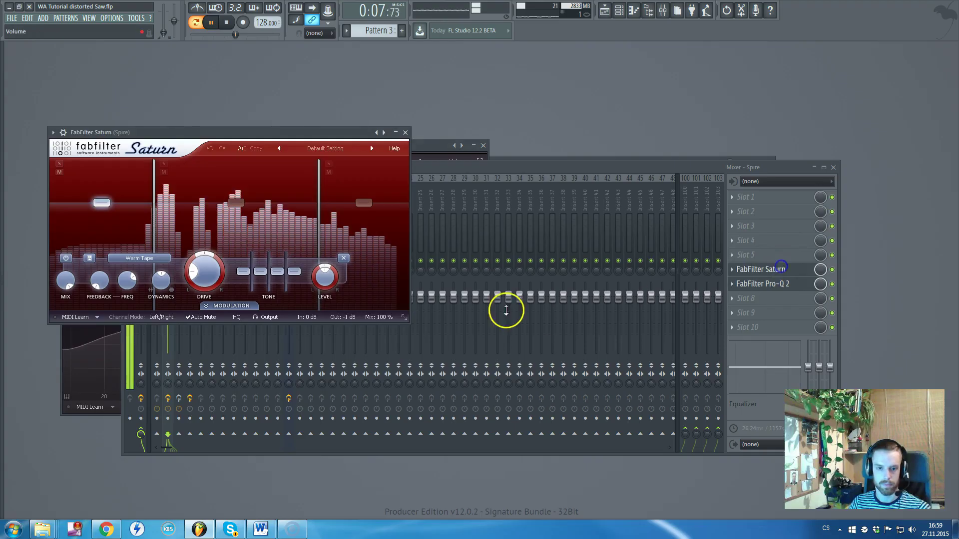
click(260, 235)
drag(306, 265, 293, 269)
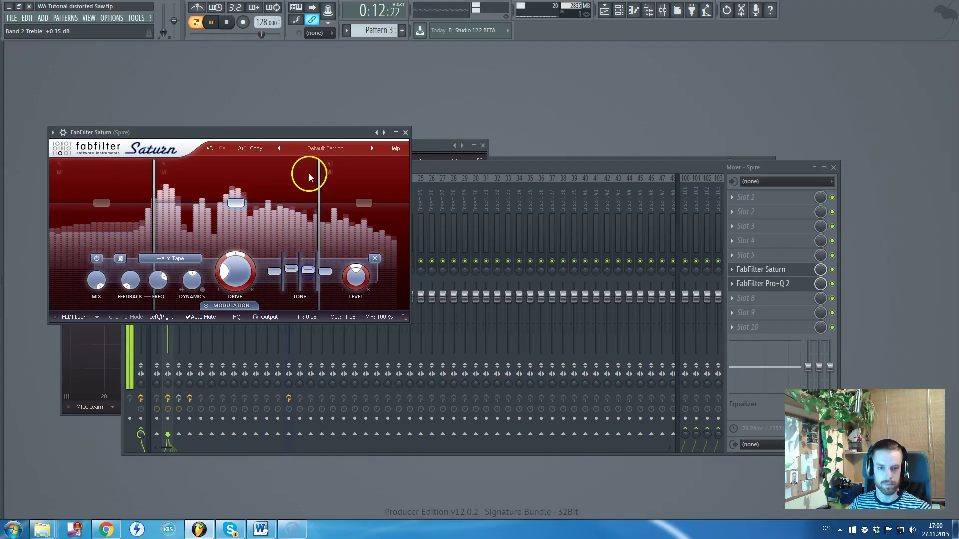
click(320, 132)
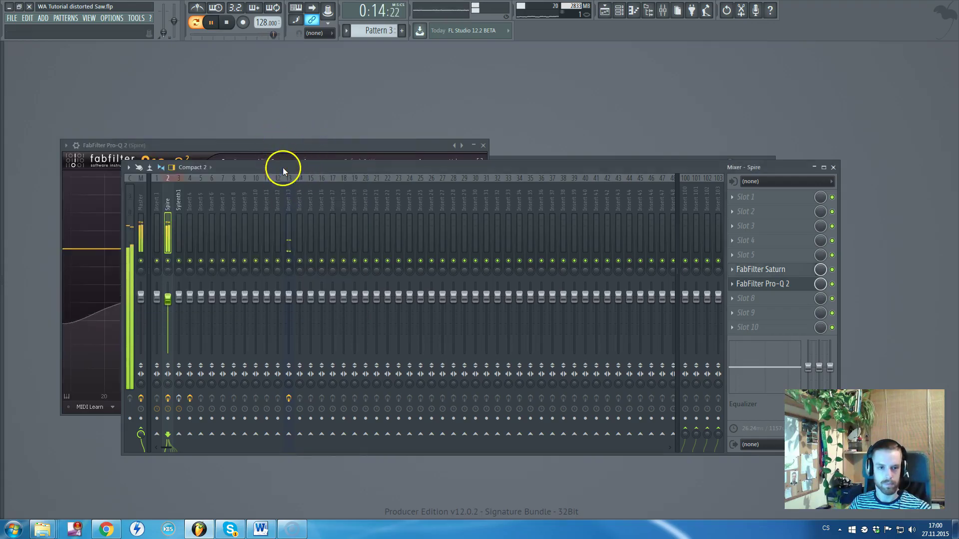
right_click(281, 167)
key(space)
Step: Play Pattern 1 and Pattern 3 in turn to compare the two lead sounds
click(531, 161)
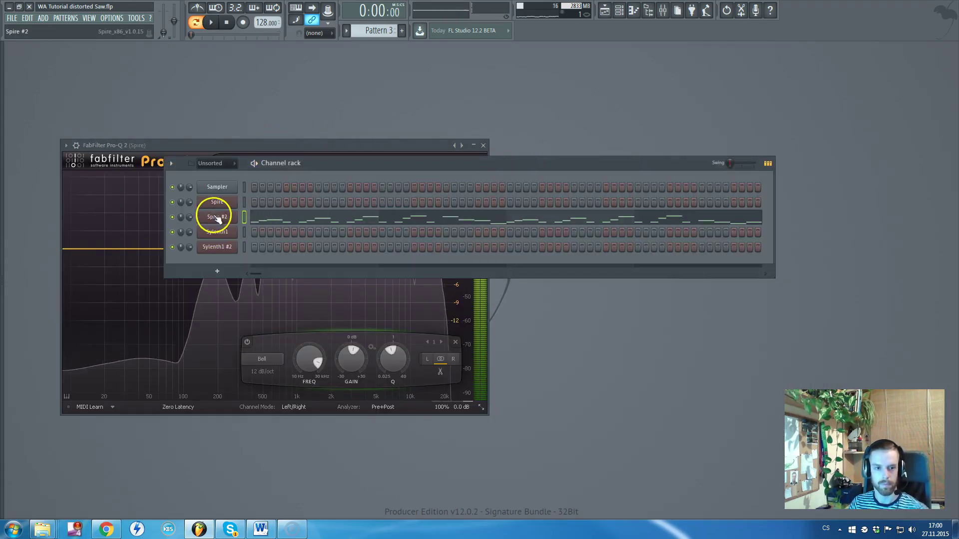
click(215, 216)
click(206, 165)
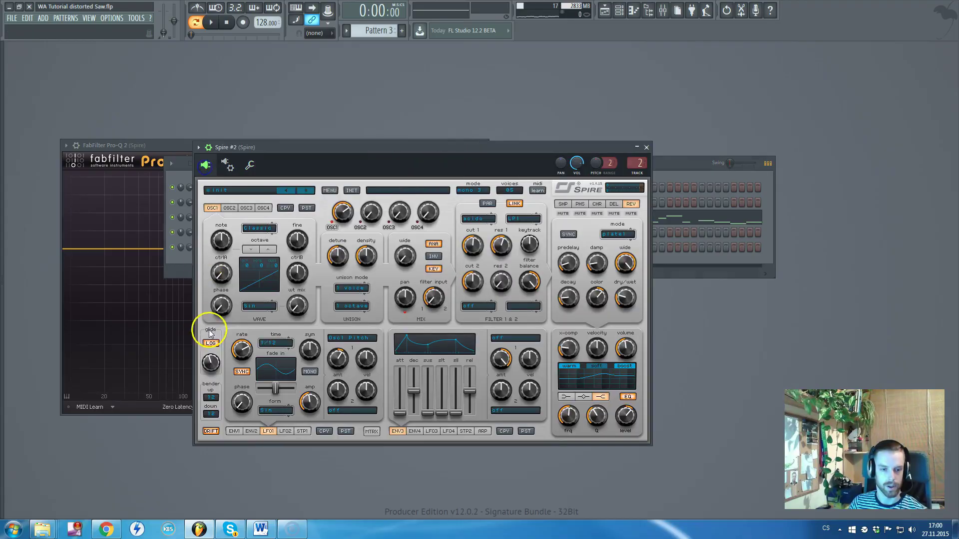
click(278, 95)
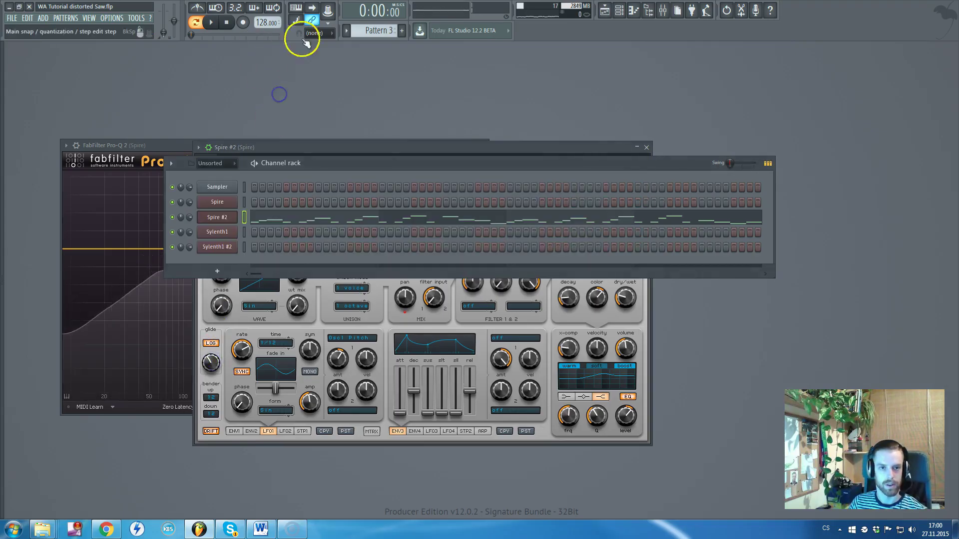
scroll(376, 30, down, 1)
scroll(377, 30, down, 1)
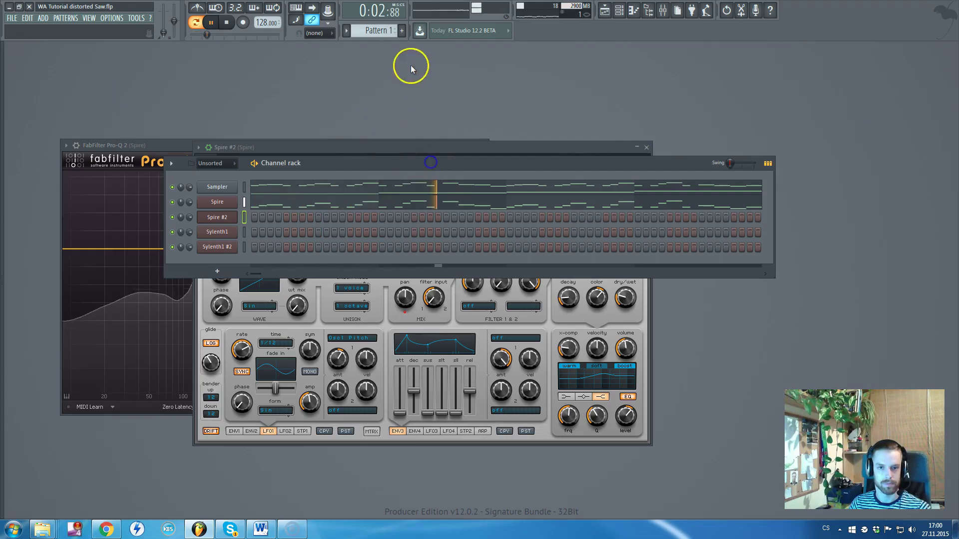
key(space)
scroll(372, 30, up, 1)
scroll(372, 30, up, 1)
key(space)
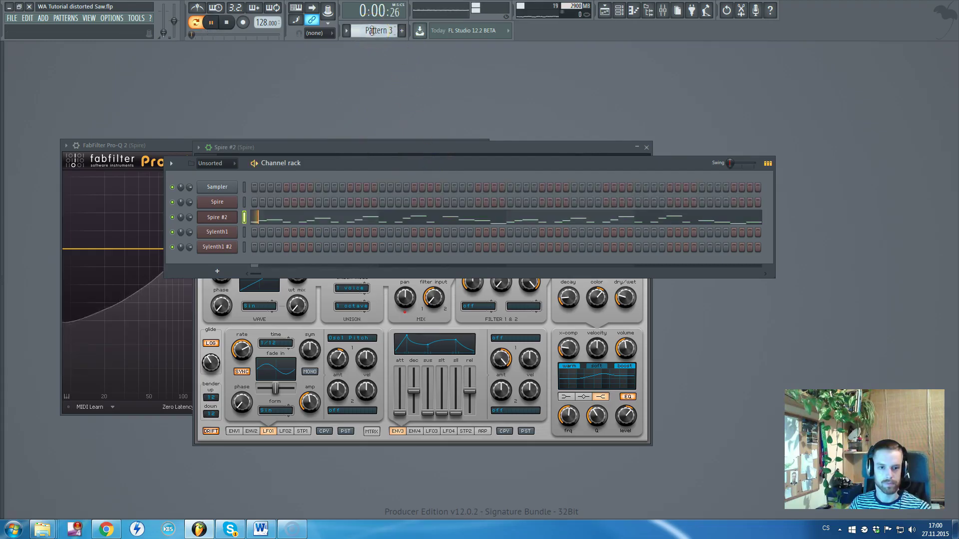
Step: Reopen Spire #2 and set the cutoff of filter 1 to 640
click(224, 218)
click(223, 217)
key(space)
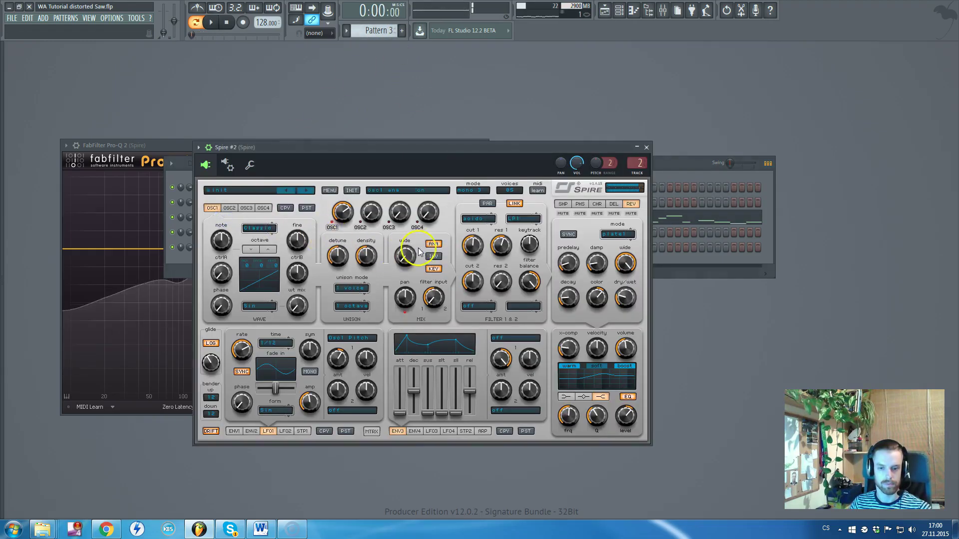
click(464, 247)
drag(464, 248, 476, 244)
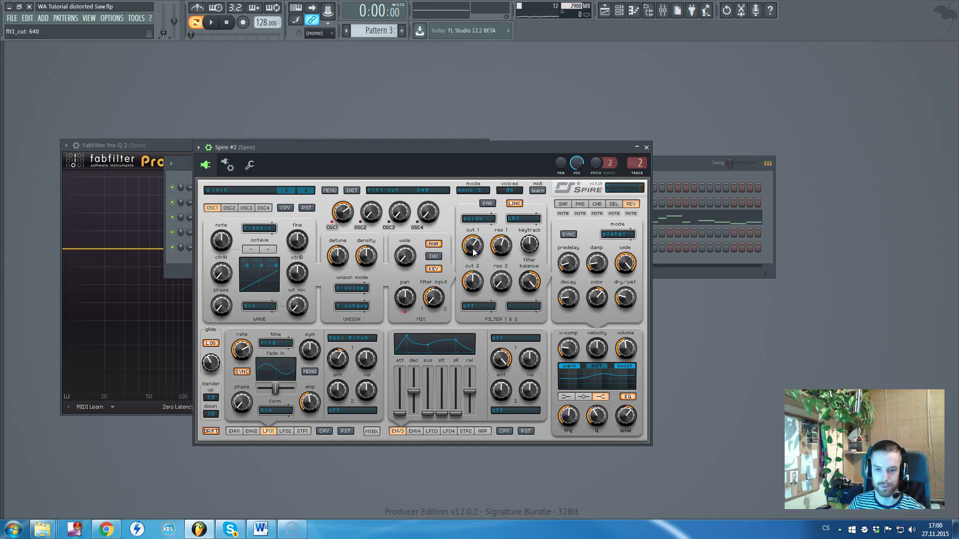
Step: Raise the phaser's dry/wet mix, adjust its frequency and set its rate to 0
click(579, 205)
drag(632, 305, 630, 275)
drag(570, 270, 571, 229)
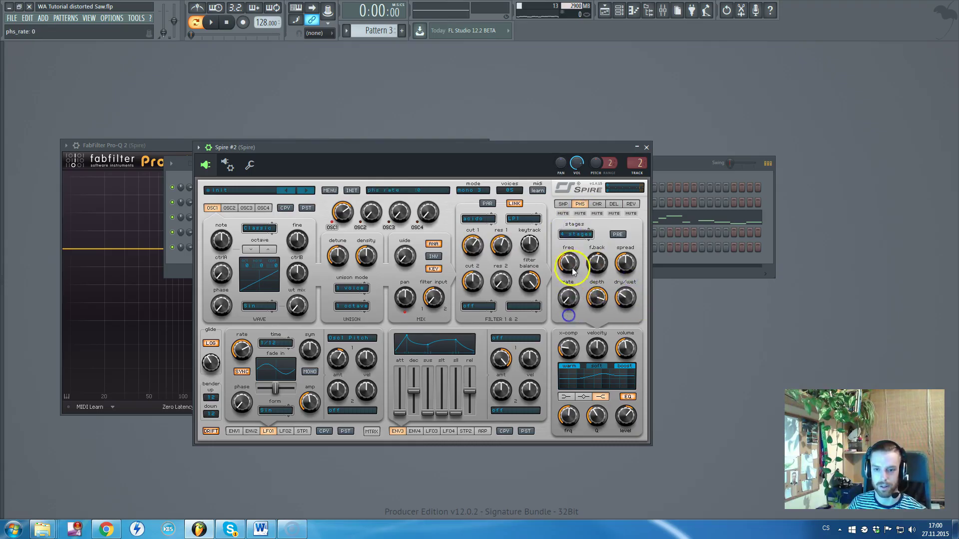
Step: Switch the phaser stages to vowelMid, lowering the phaser frequency and raising its dry/wet mix
click(576, 234)
click(596, 325)
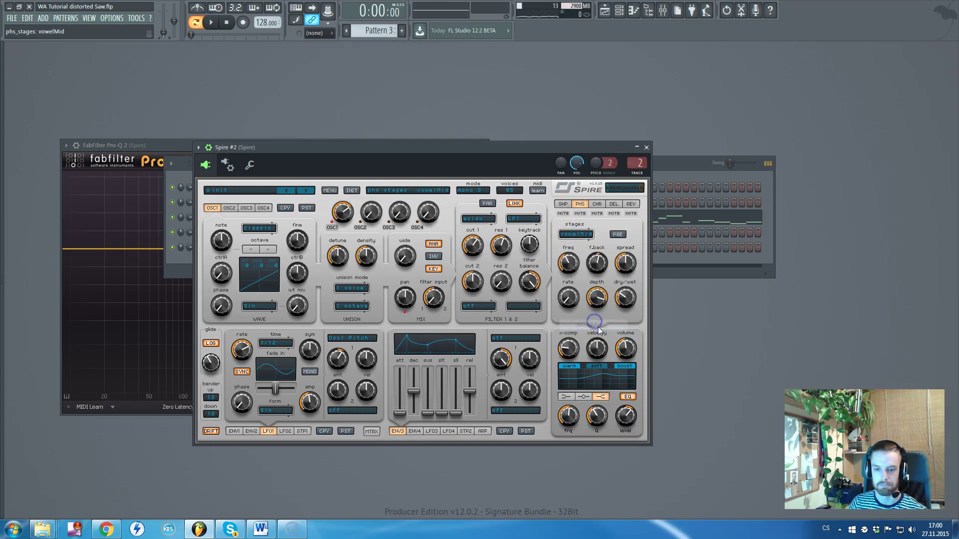
click(623, 303)
drag(568, 263, 562, 283)
drag(625, 301, 628, 267)
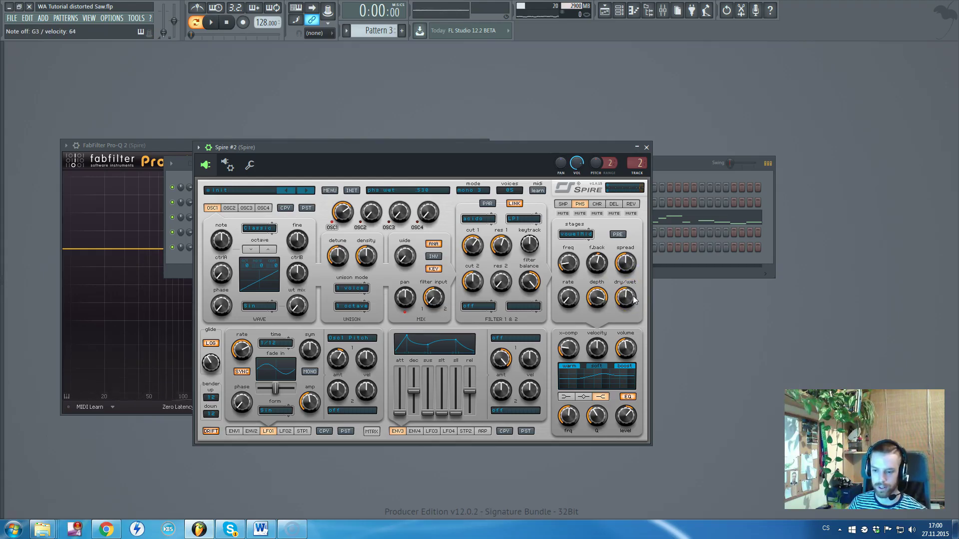
Step: Toggle the phaser's mute and play Pattern 3 to compare the sound with and without it
click(576, 234)
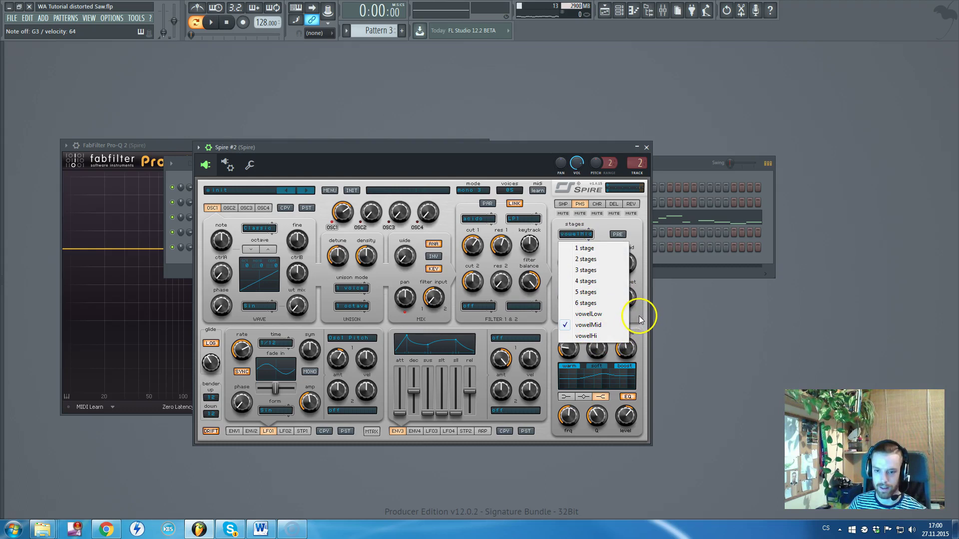
click(562, 145)
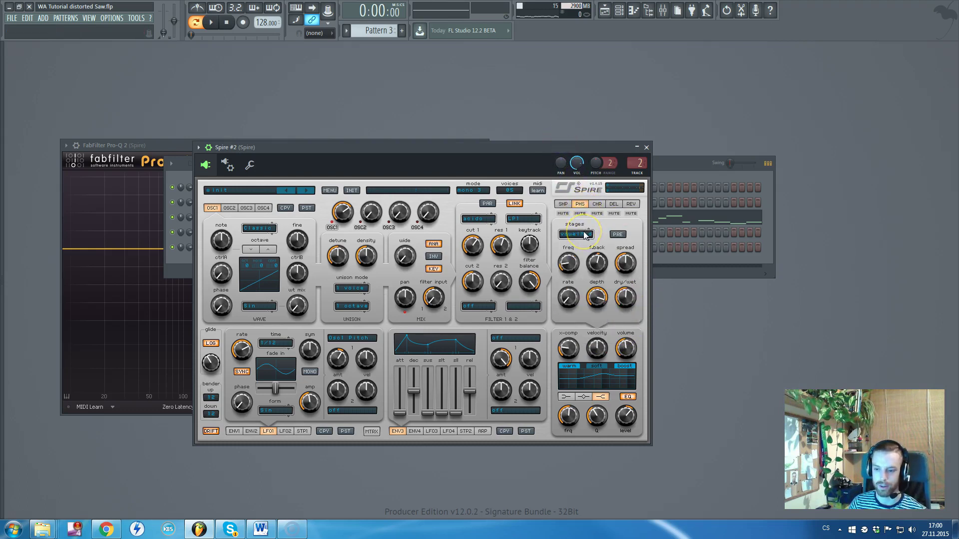
click(578, 214)
key(space)
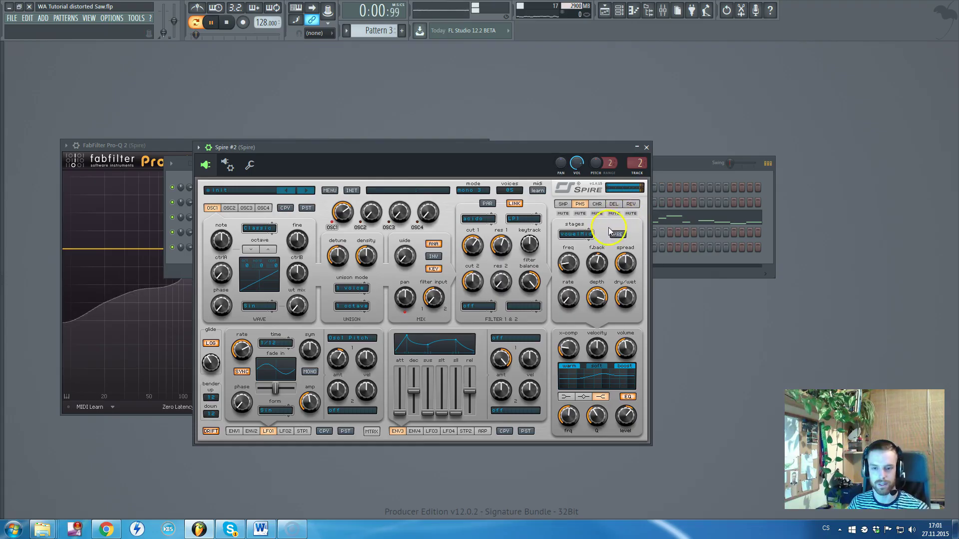
Step: Stop playback, bring the Spire #2 window back to the front and move it slightly higher
click(535, 112)
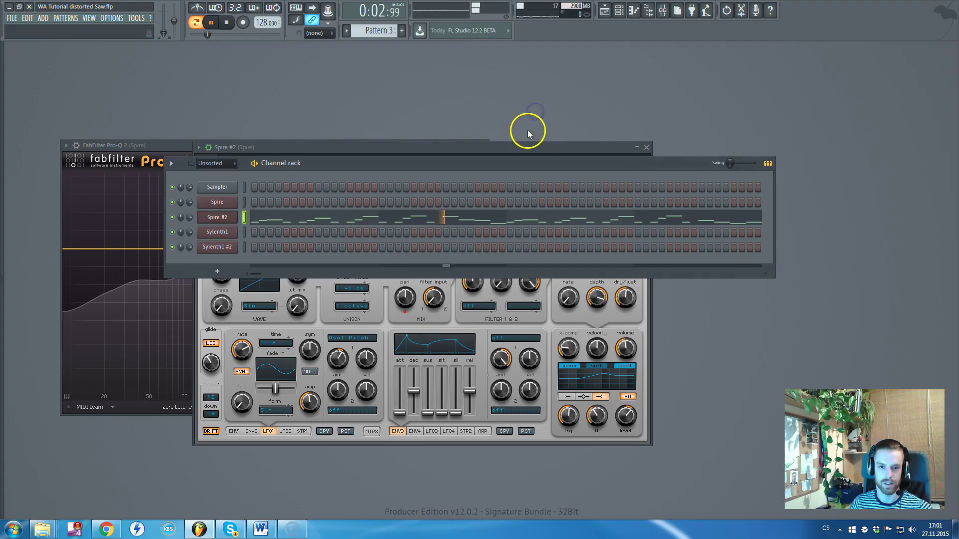
click(639, 316)
key(space)
drag(368, 148, 386, 128)
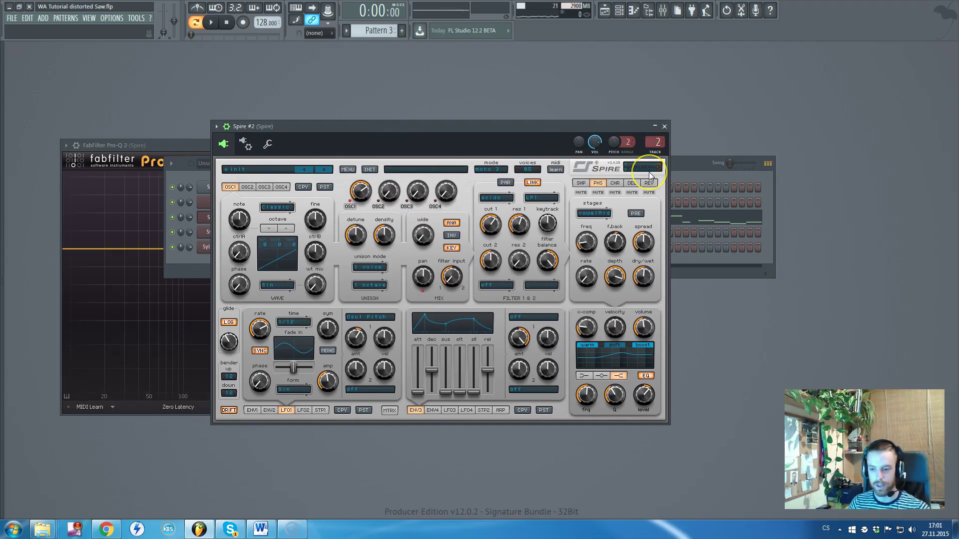
Step: Try mixing in oscillator 2 at a lower octave, and return its octave and mix level to 0
drag(387, 193, 404, 142)
click(246, 187)
click(270, 229)
click(286, 228)
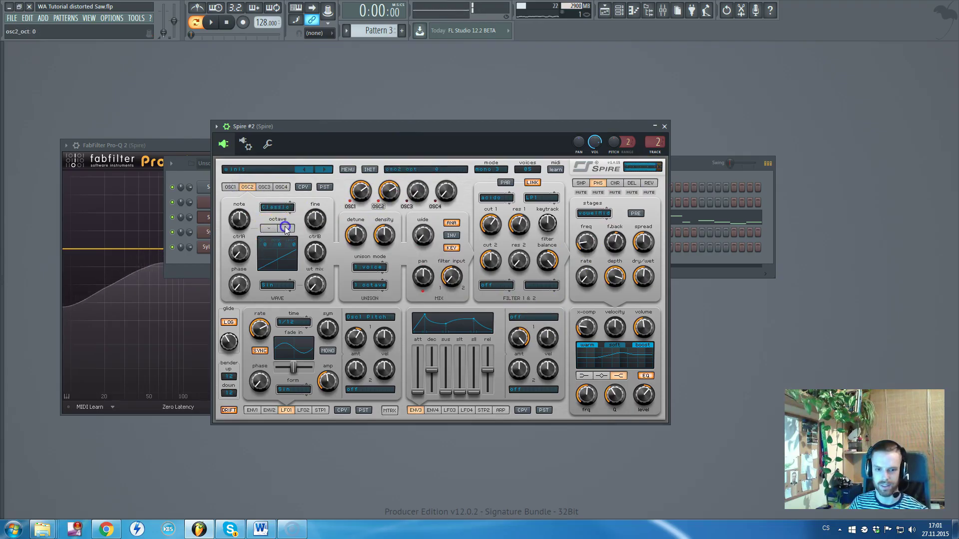
drag(393, 187, 407, 312)
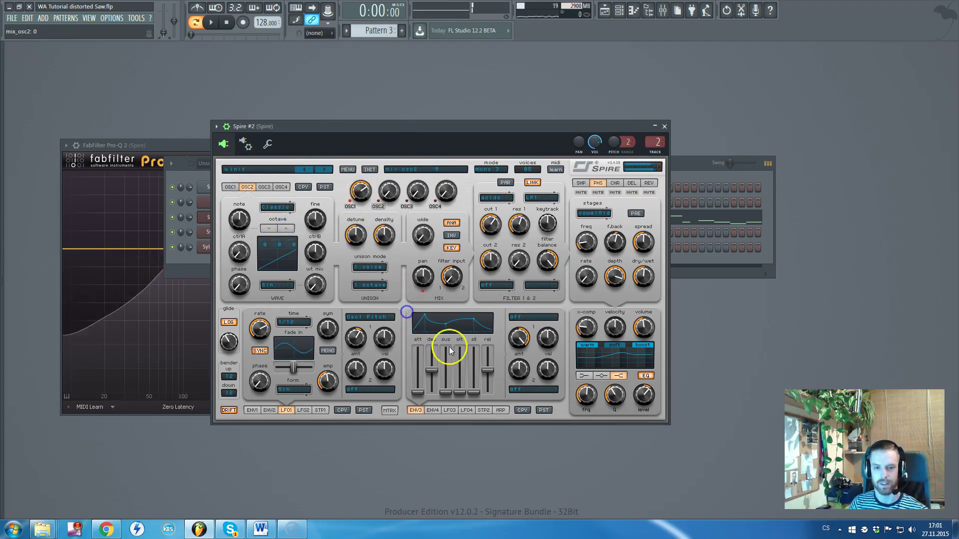
Step: Close Spire #2 and the open effect windows, and switch to Pattern 2
click(665, 126)
click(241, 145)
key(Escape)
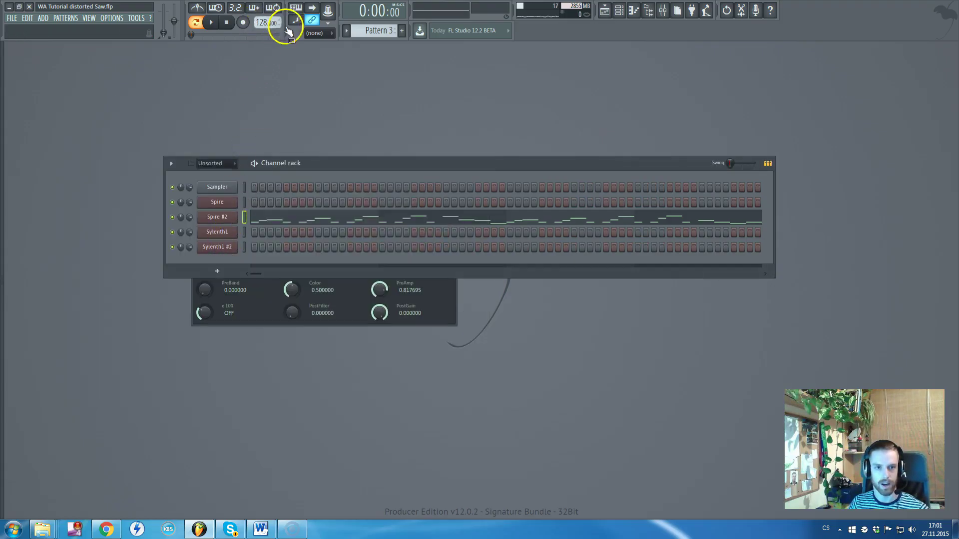
scroll(362, 28, up, 1)
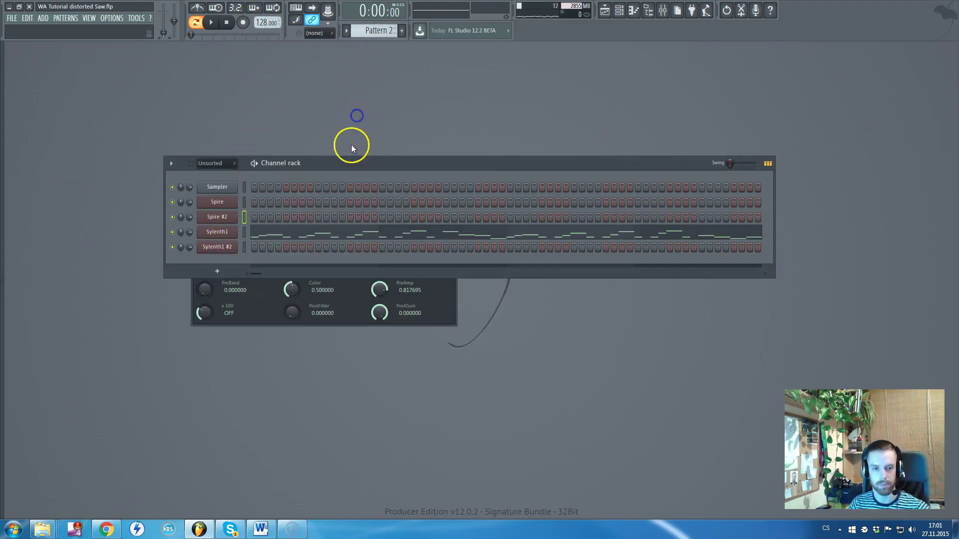
click(450, 299)
key(Escape)
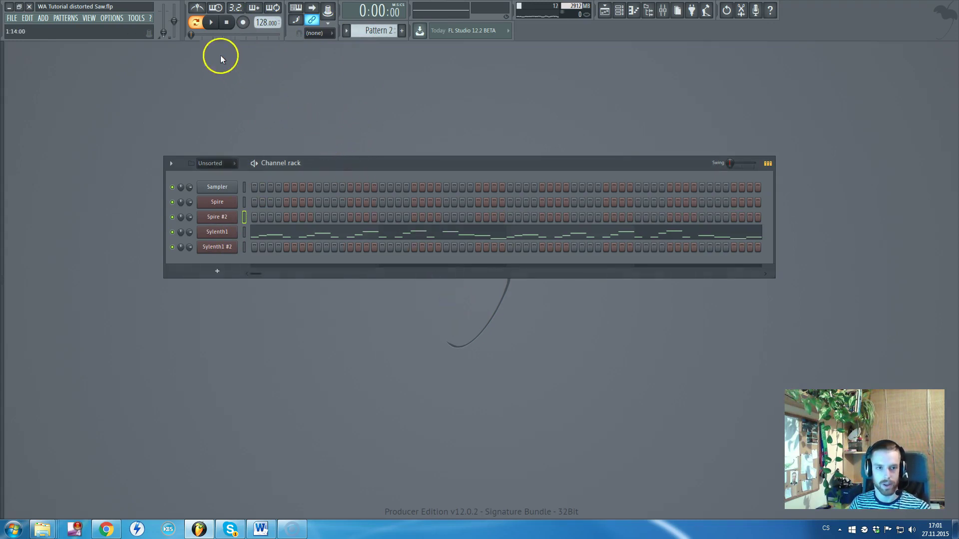
Step: Play Pattern 2 and examine part A of the Sylenth1 patch behind it
key(space)
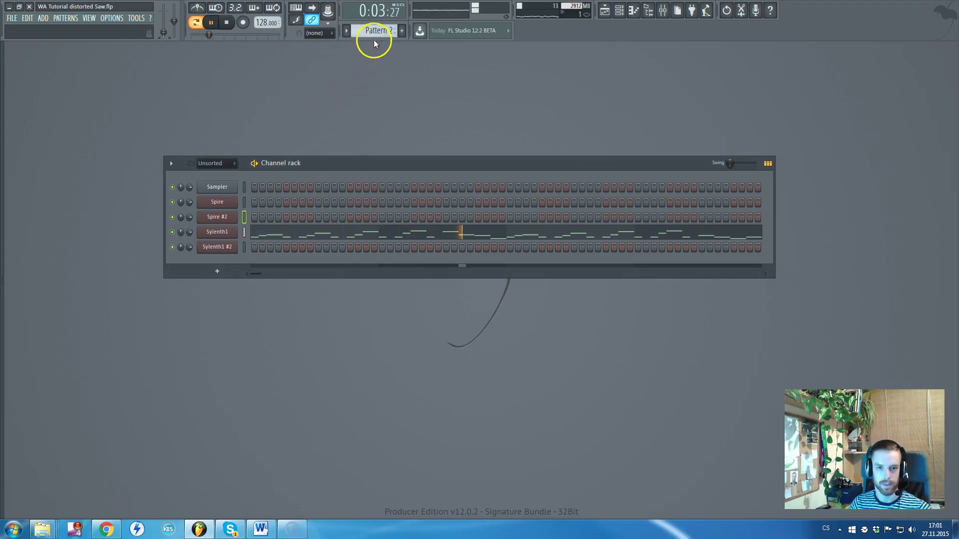
key(space)
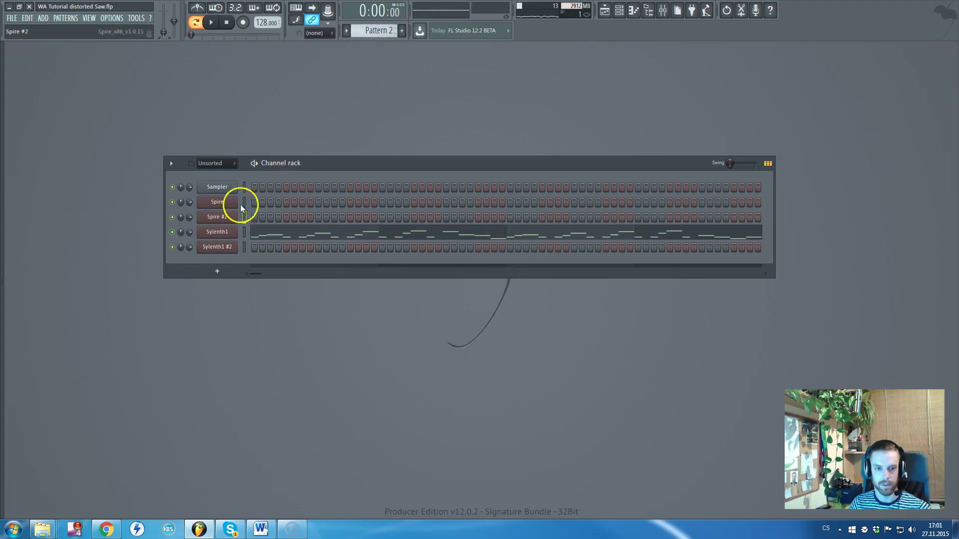
click(212, 235)
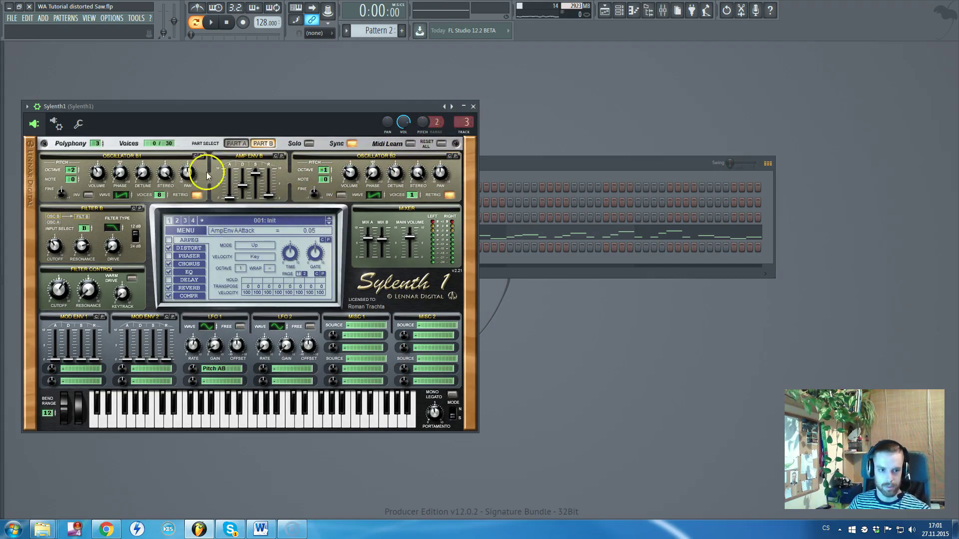
click(236, 143)
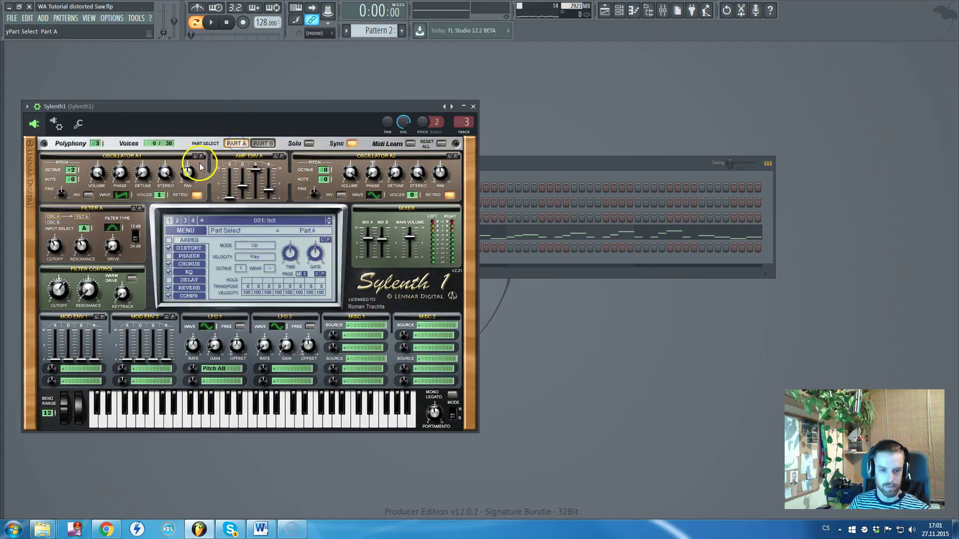
click(473, 107)
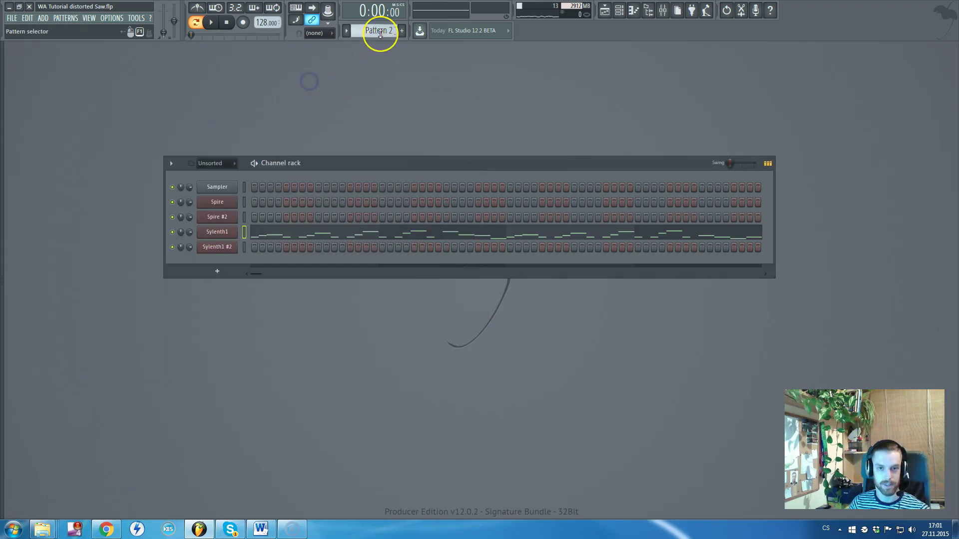
Step: Switch to Pattern 4, open Sylenth1 #2 and place its window in the middle of the workspace
scroll(380, 31, down, 2)
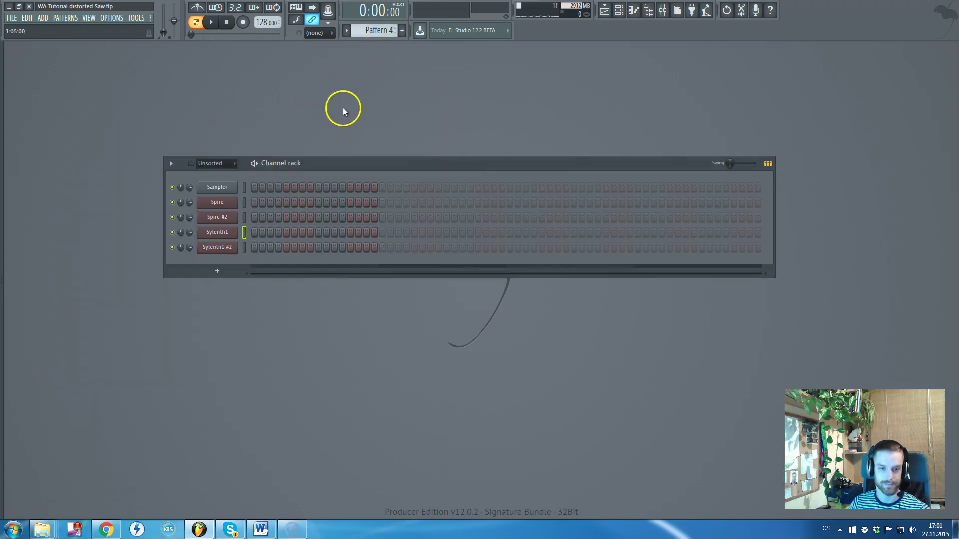
scroll(375, 31, up, 1)
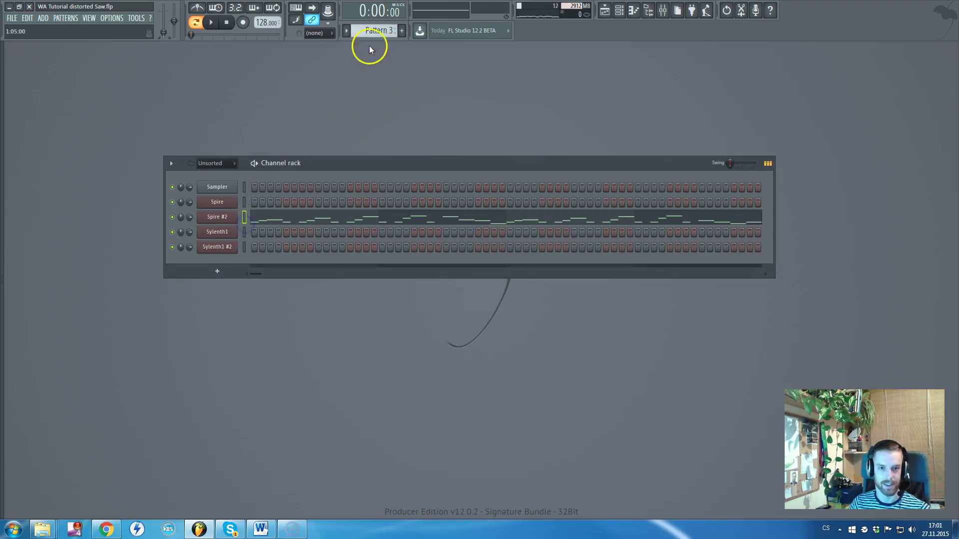
scroll(379, 34, down, 1)
click(229, 249)
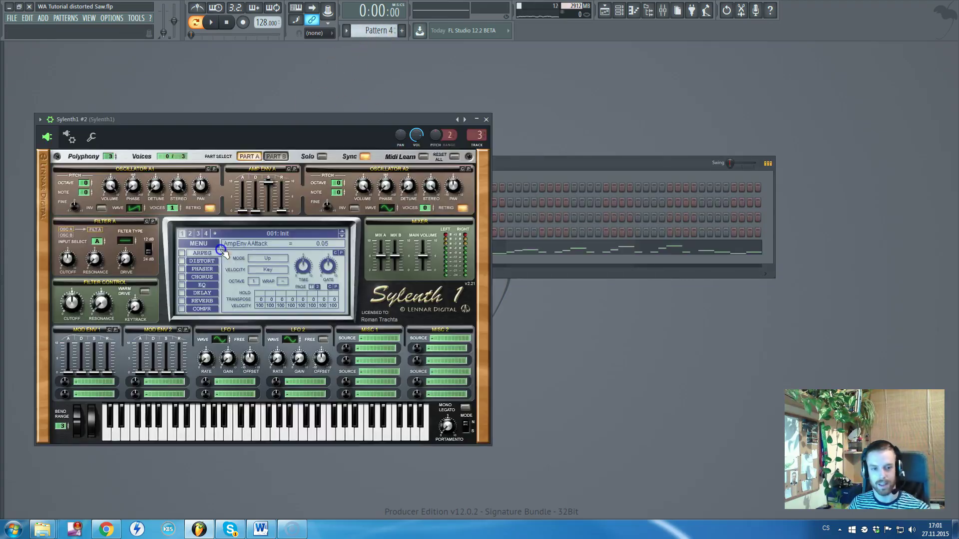
drag(308, 121, 475, 134)
Step: Set oscillator A1's octave to -1 and enable OverDrive distortion with an amount of 10.00
click(270, 224)
click(252, 201)
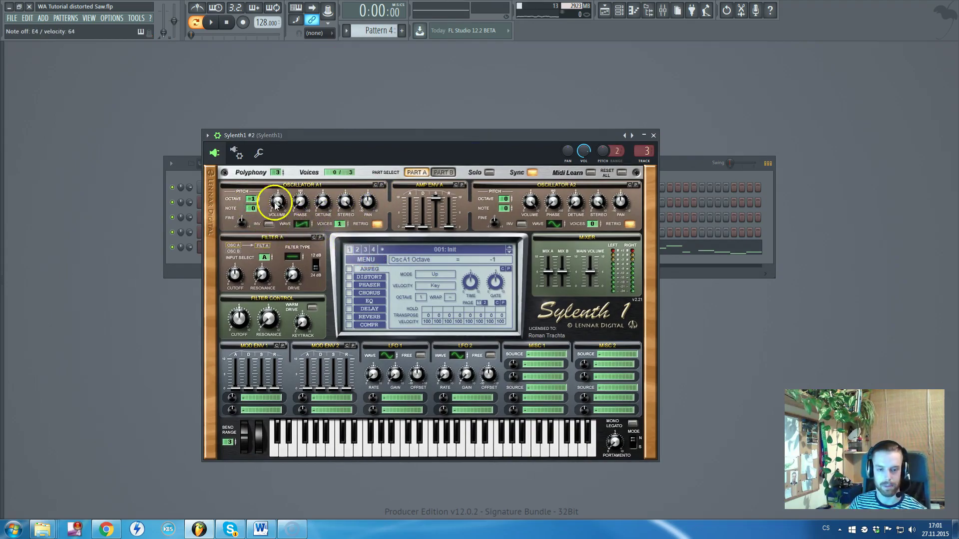
click(348, 270)
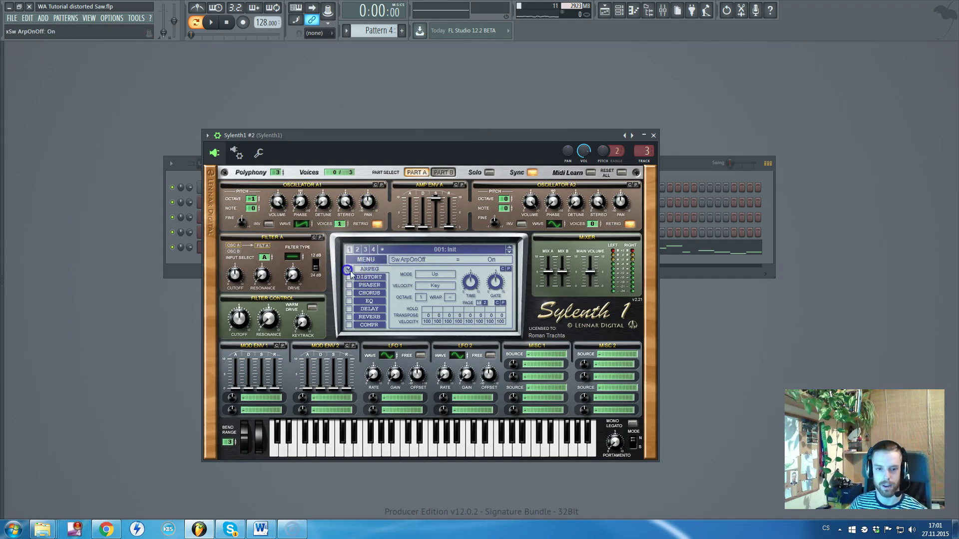
click(349, 277)
drag(434, 303, 460, 233)
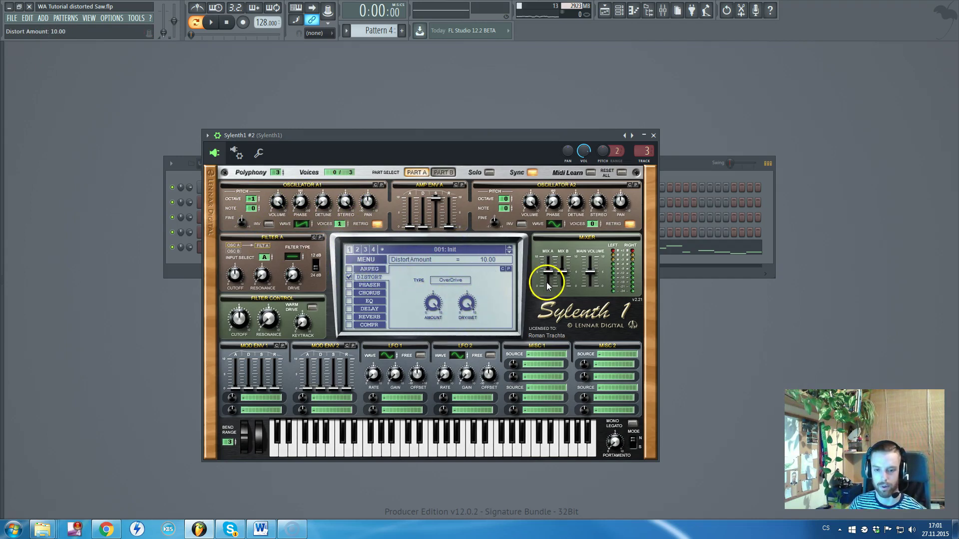
Step: Switch filter A to low-pass, adjust its resonance and set its cutoff to 40.57 Hz
click(297, 257)
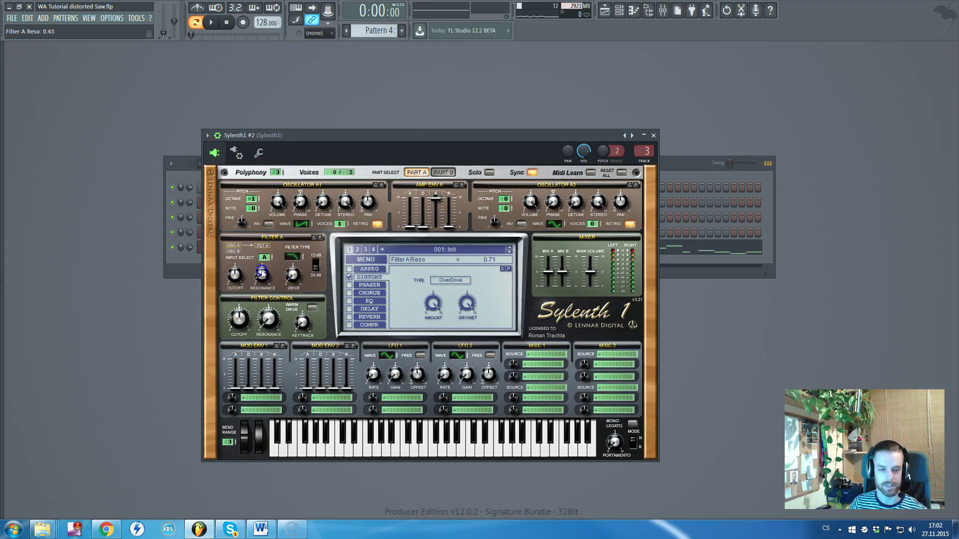
click(235, 276)
drag(235, 278, 242, 260)
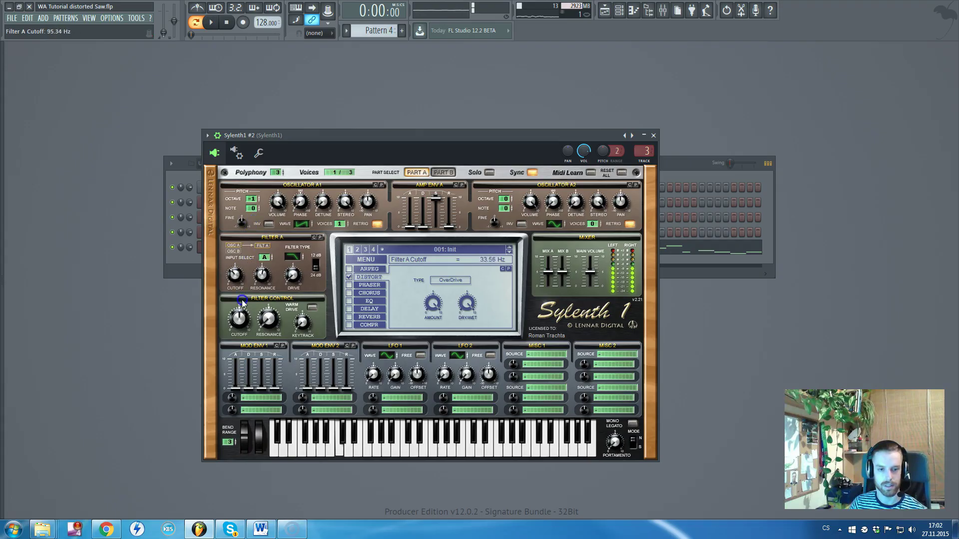
drag(232, 335, 238, 274)
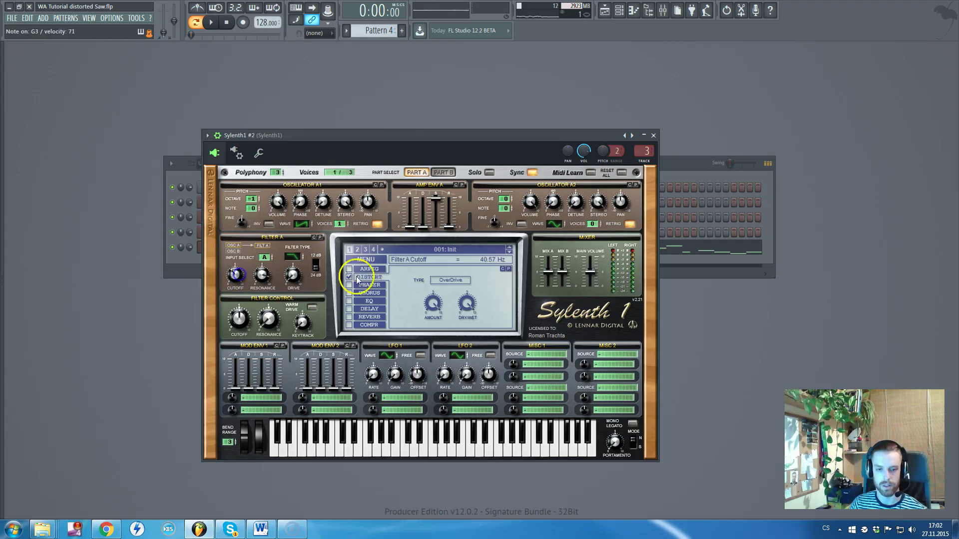
Step: Solo part B, giving oscillator B1 8 voices and oscillator B2 1 voice
click(443, 173)
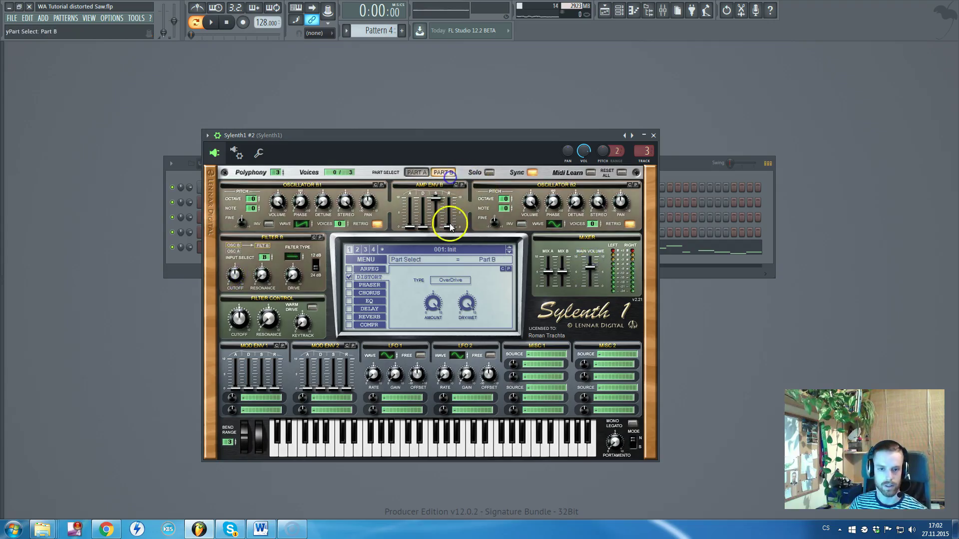
click(490, 173)
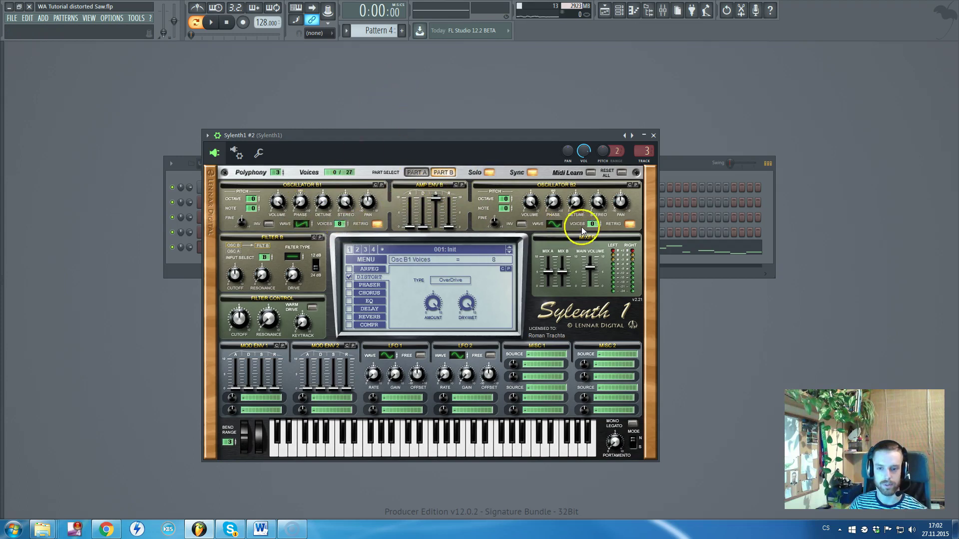
click(564, 219)
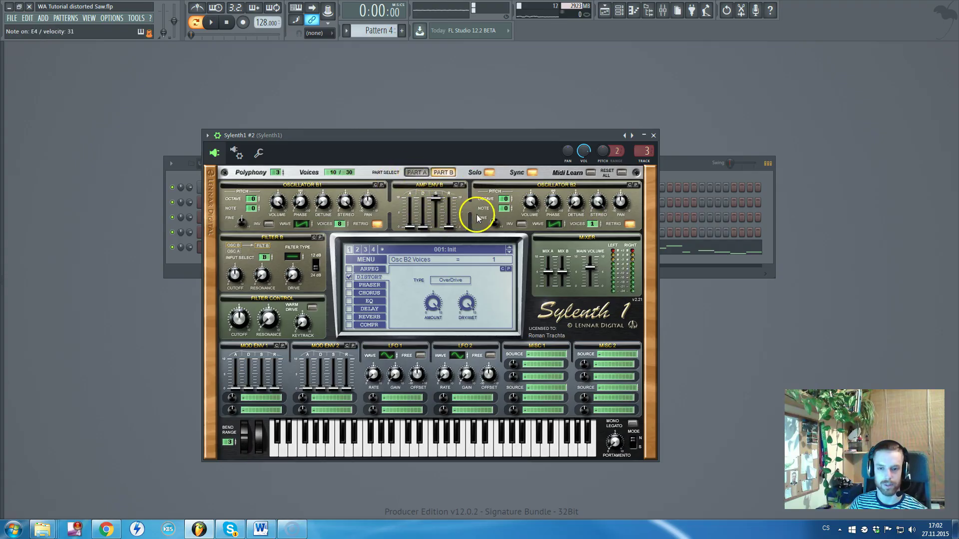
Step: Set oscillators B1 and B2 to octave -1 with B2 on a saw wave, and adjust B1's volume
drag(253, 200, 253, 205)
drag(505, 202, 504, 207)
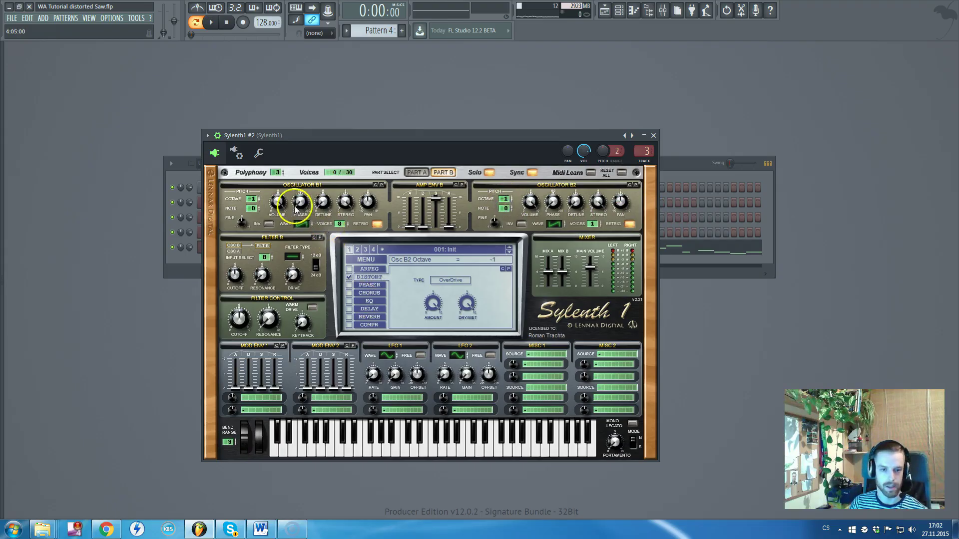
click(277, 202)
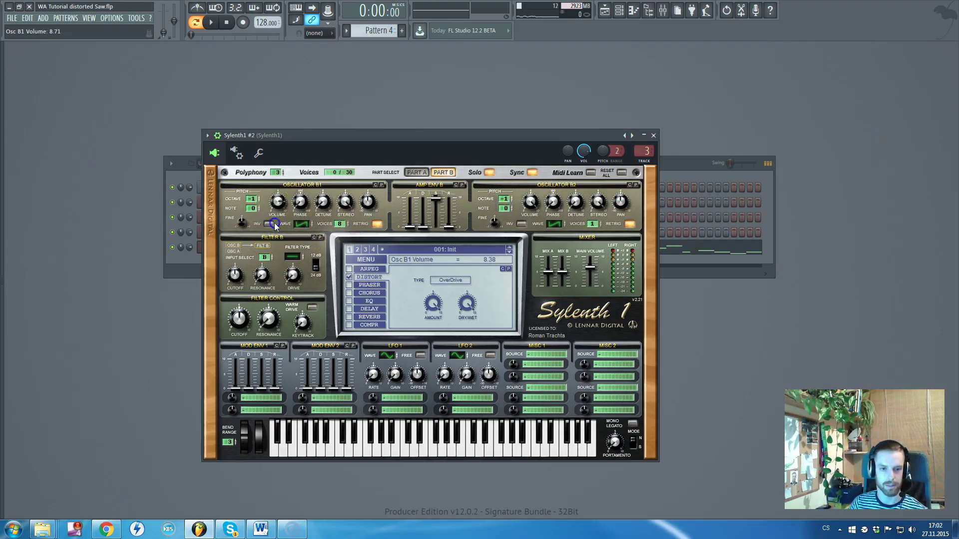
Step: Adjust filter B's cutoff, change its type to band-pass and set its resonance to 6.48
click(302, 253)
drag(257, 277, 238, 307)
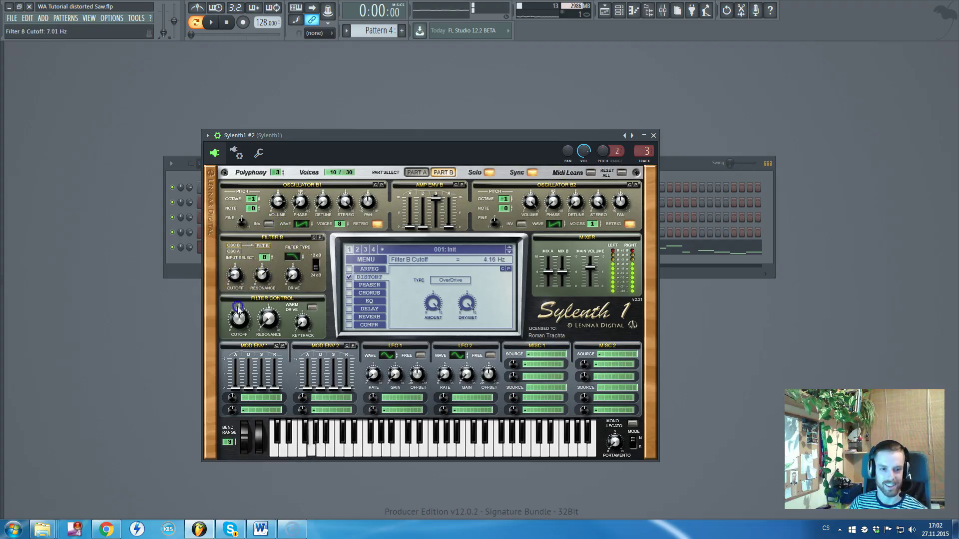
click(259, 273)
mouse_move(237, 273)
mouse_down()
mouse_move(248, 257)
mouse_move(237, 286)
mouse_up()
click(290, 259)
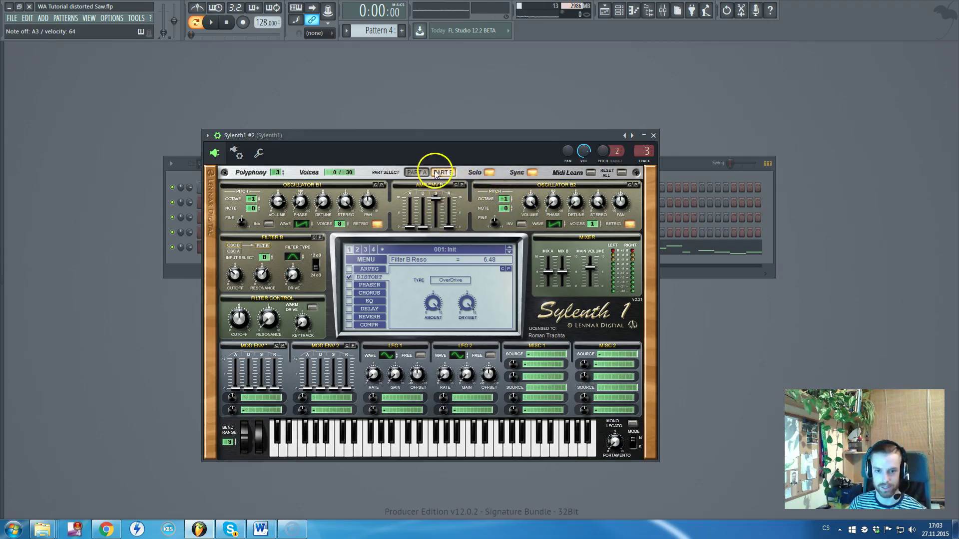
Step: Turn off solo, return to part A, lower the Mix B level and set filter A's cutoff to 44.61 Hz
click(489, 173)
click(415, 173)
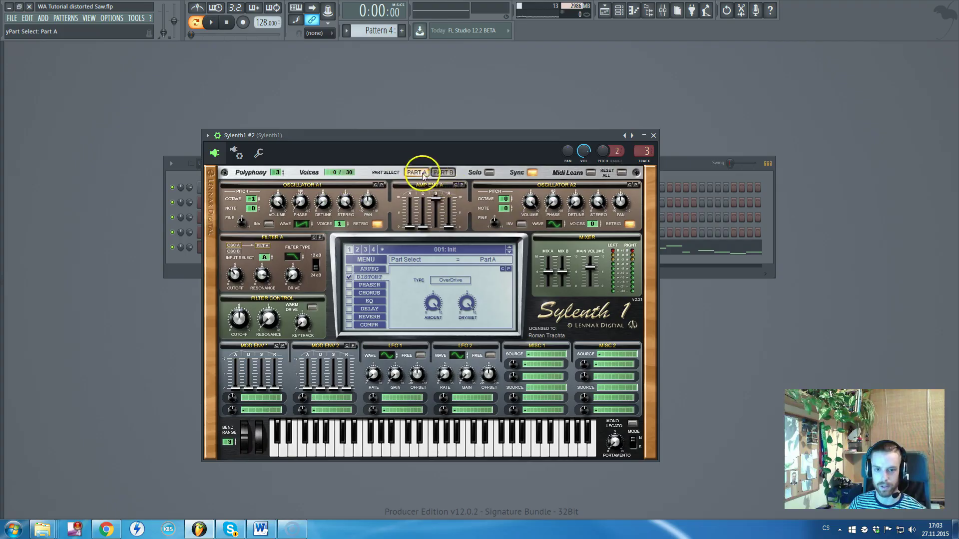
mouse_move(562, 272)
mouse_down()
mouse_move(562, 291)
mouse_move(561, 269)
mouse_up()
click(437, 263)
click(244, 271)
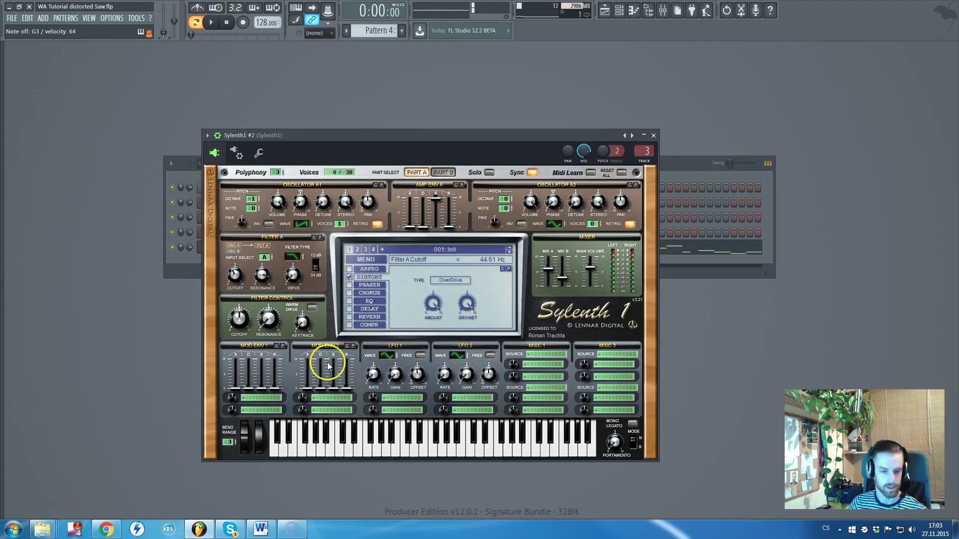
Step: Enable mono legato, raise the portamento and set the bend range to 12
click(633, 423)
drag(613, 443, 615, 407)
drag(230, 442, 232, 412)
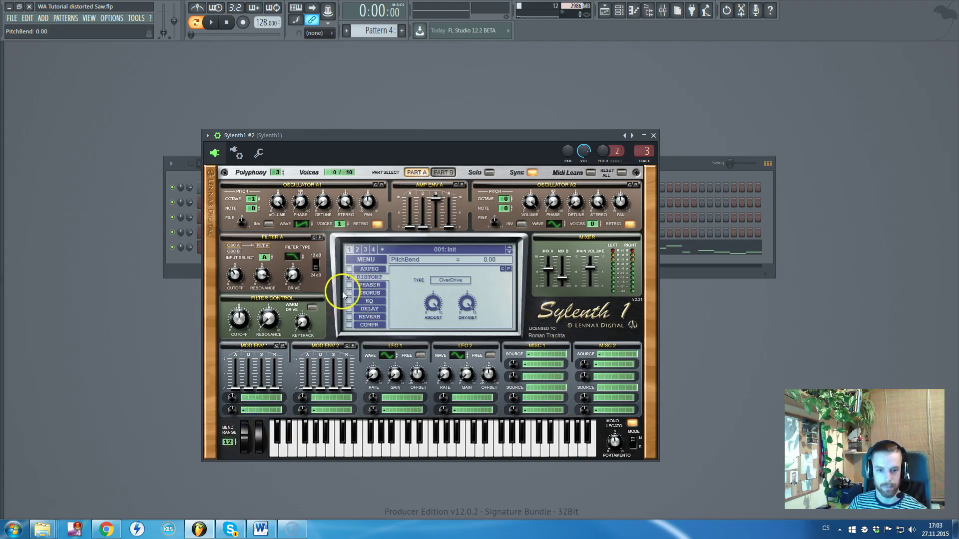
Step: Enable and adjust the EQ, and enable the reverb with its dry/wet at 37.14 %
click(369, 301)
click(451, 280)
drag(493, 303, 406, 311)
click(351, 317)
click(367, 317)
drag(485, 311, 486, 323)
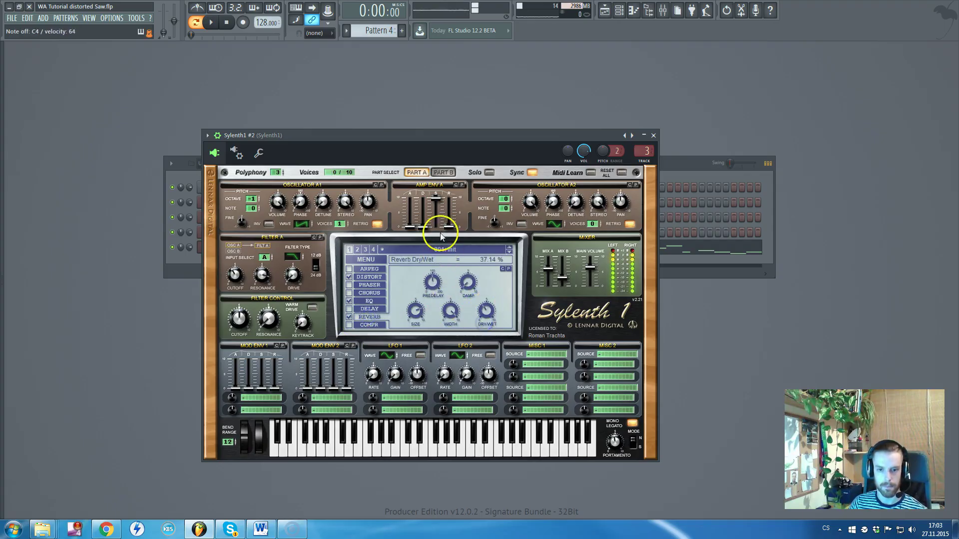
Step: Raise decay and release in both amp envelopes, with release A at 1.54 and sustain B at 9.25
drag(423, 227, 451, 217)
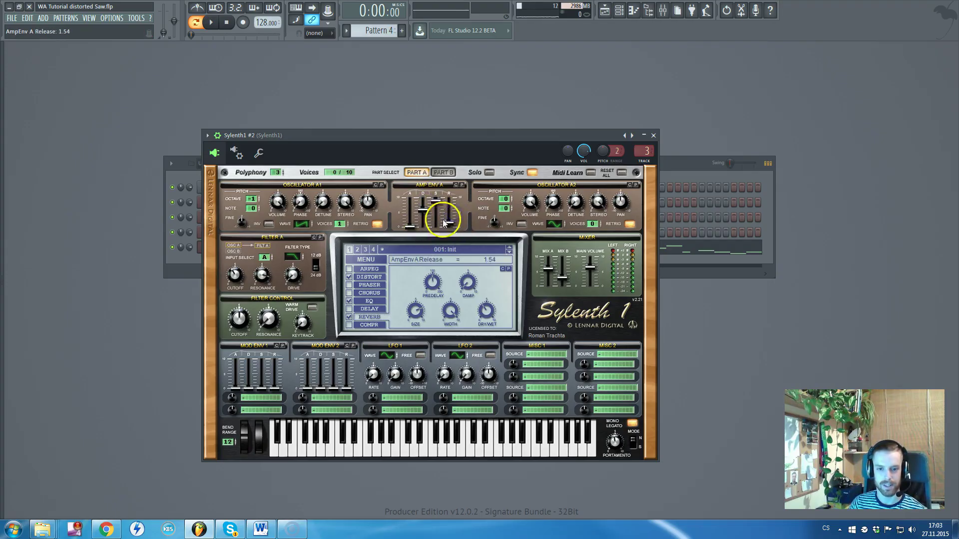
click(443, 172)
mouse_move(450, 216)
mouse_down()
mouse_move(422, 210)
mouse_move(434, 210)
mouse_up()
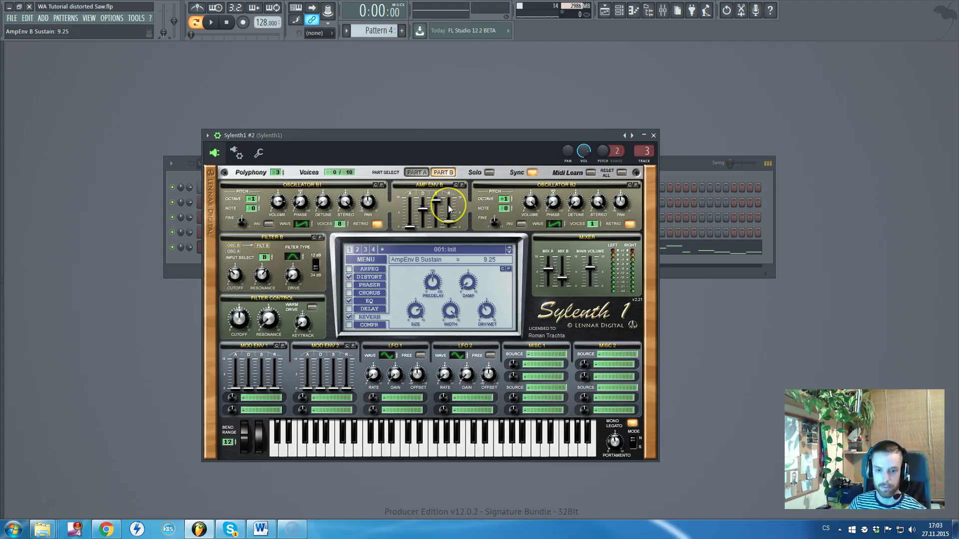
click(418, 173)
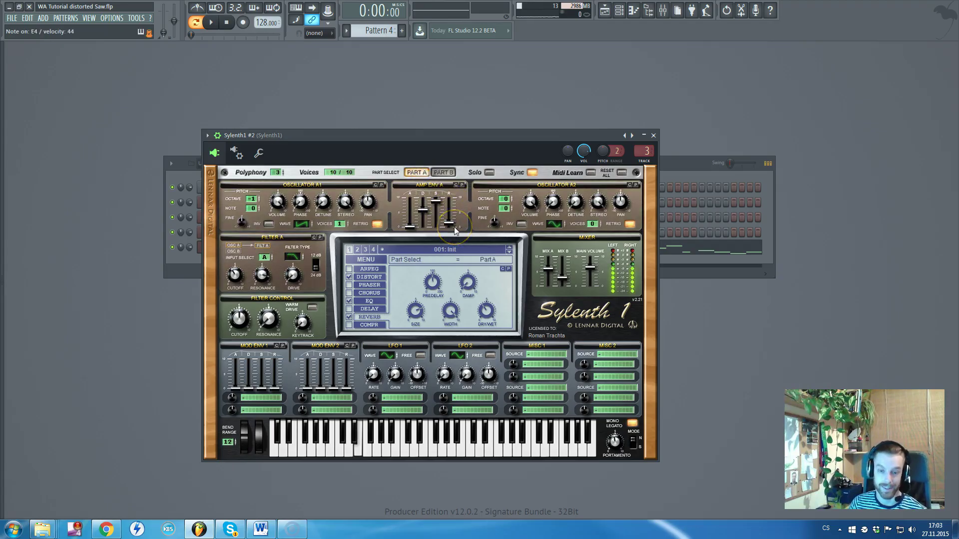
Step: Enable the compressor, adjust its ratio and threshold, and set its release to 124.56 ms
click(349, 325)
click(369, 326)
click(435, 292)
drag(433, 309, 435, 290)
drag(406, 294, 479, 288)
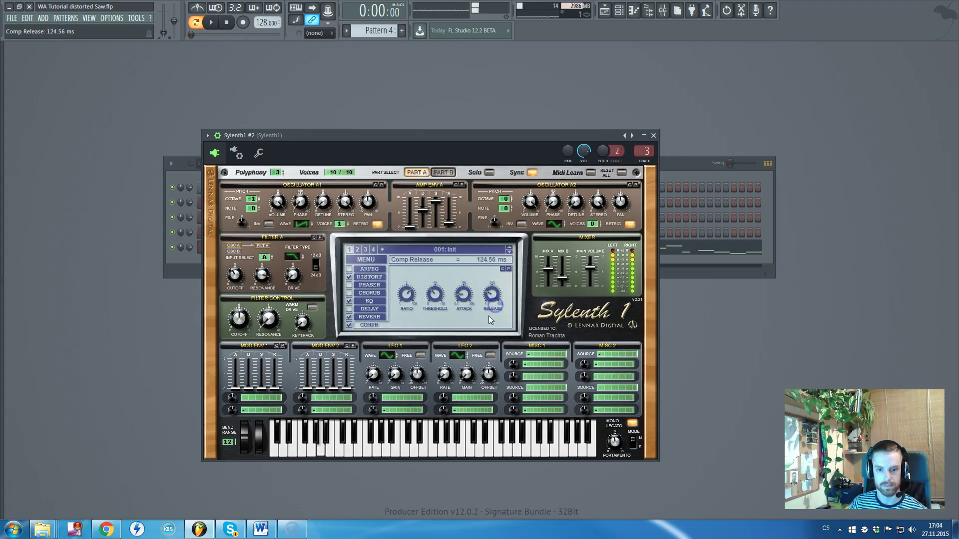
Step: Enable the phaser, set its center frequency to 3.43 and bring its dry/wet down to 0.00 %
click(349, 285)
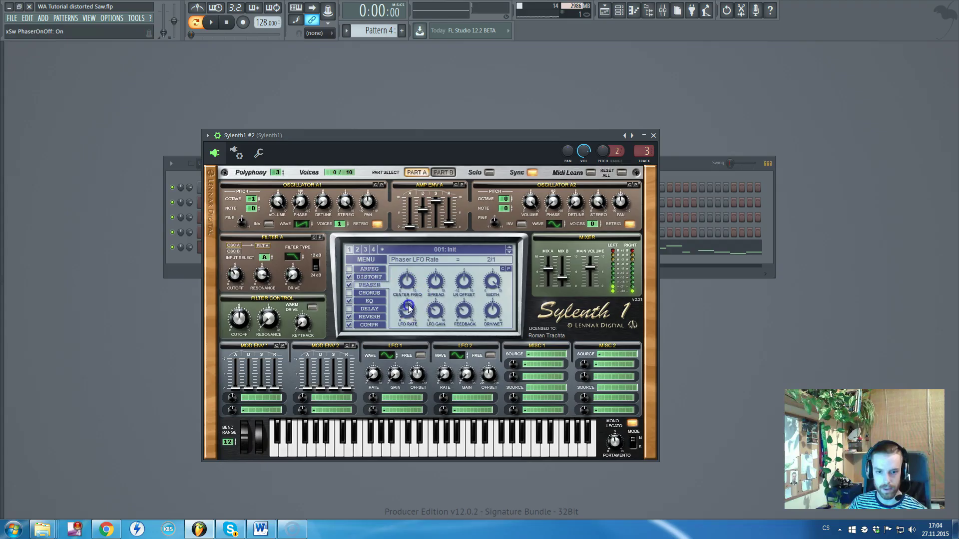
click(407, 283)
mouse_move(406, 298)
mouse_down()
mouse_move(407, 307)
mouse_move(407, 279)
mouse_up()
drag(406, 294, 414, 265)
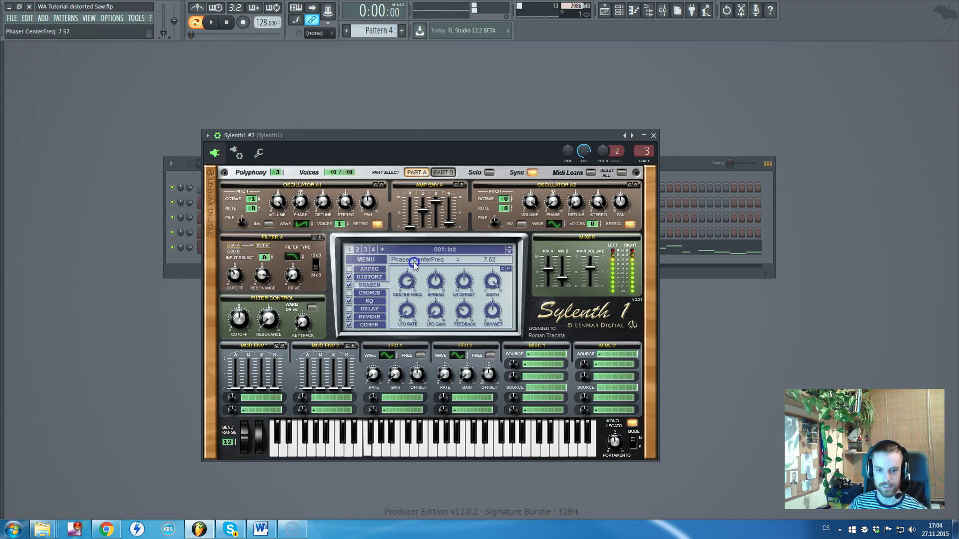
drag(493, 311, 493, 344)
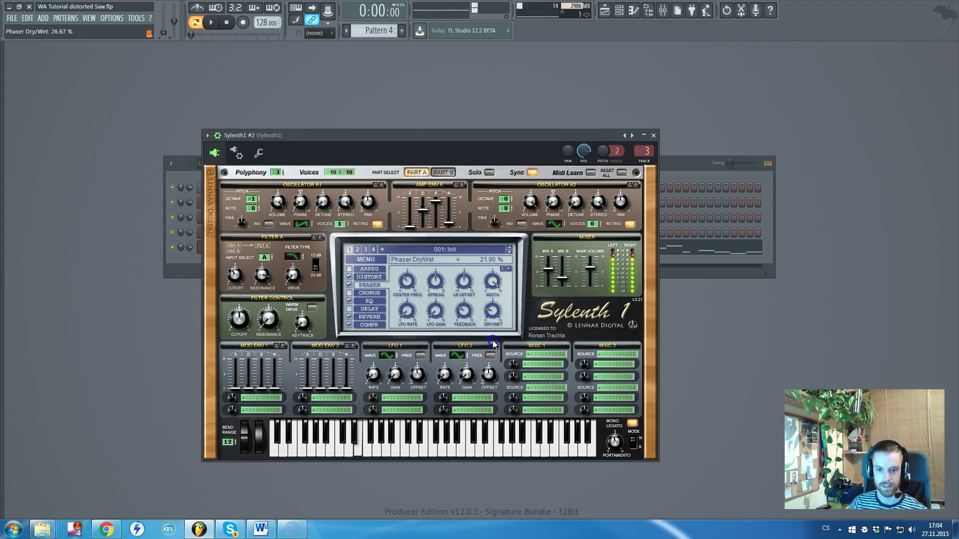
drag(407, 282, 409, 299)
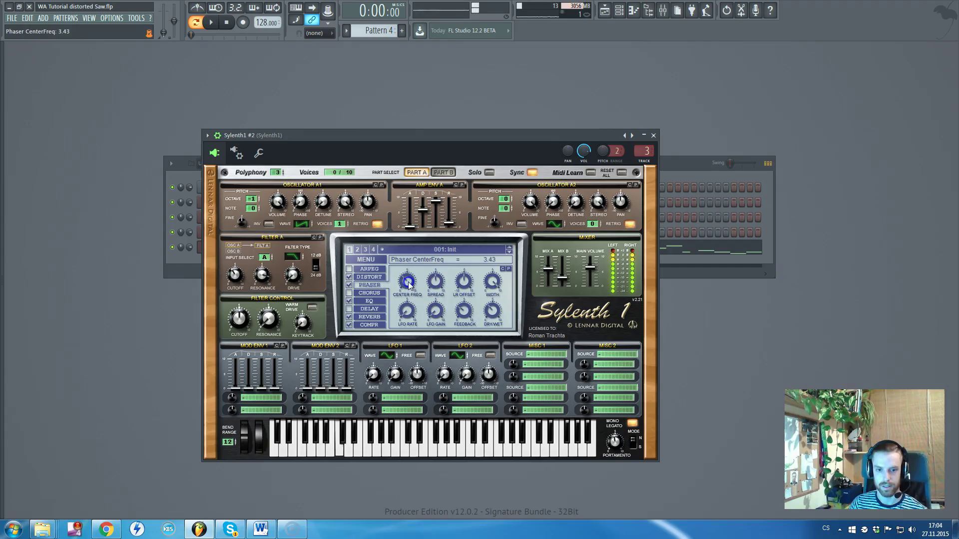
drag(492, 312, 489, 350)
drag(501, 260, 499, 322)
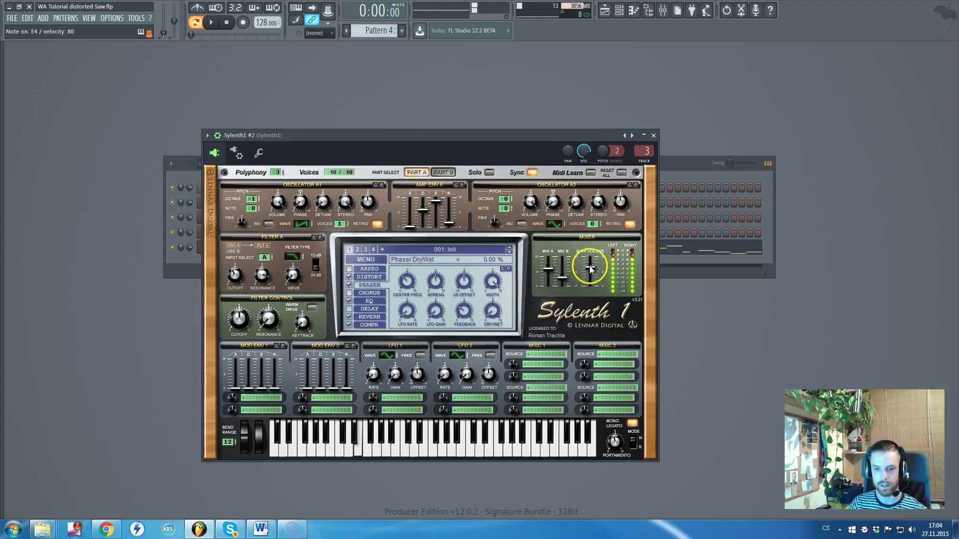
Step: Play Pattern 4 to hear the lead, view the Sylenth1 #2 channel settings, and close the plugin window
click(679, 126)
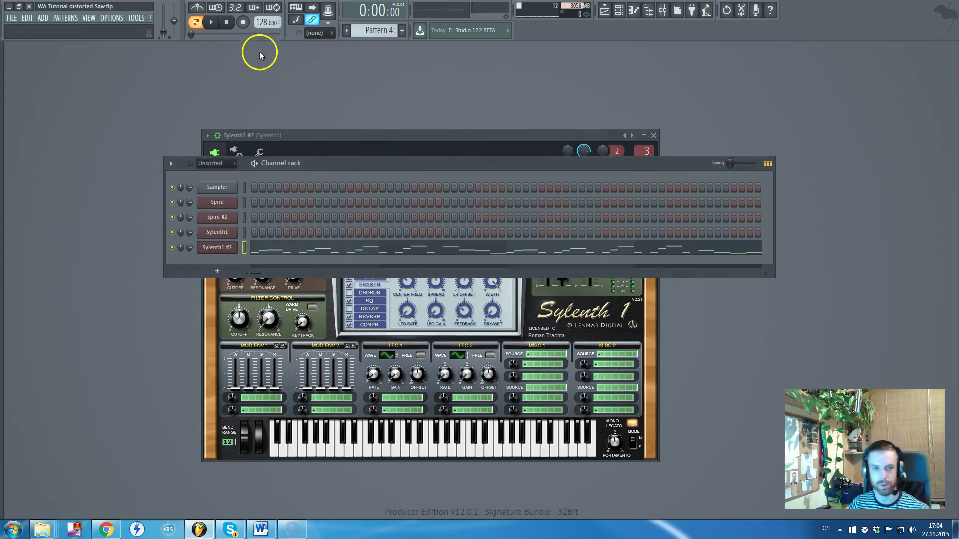
click(278, 153)
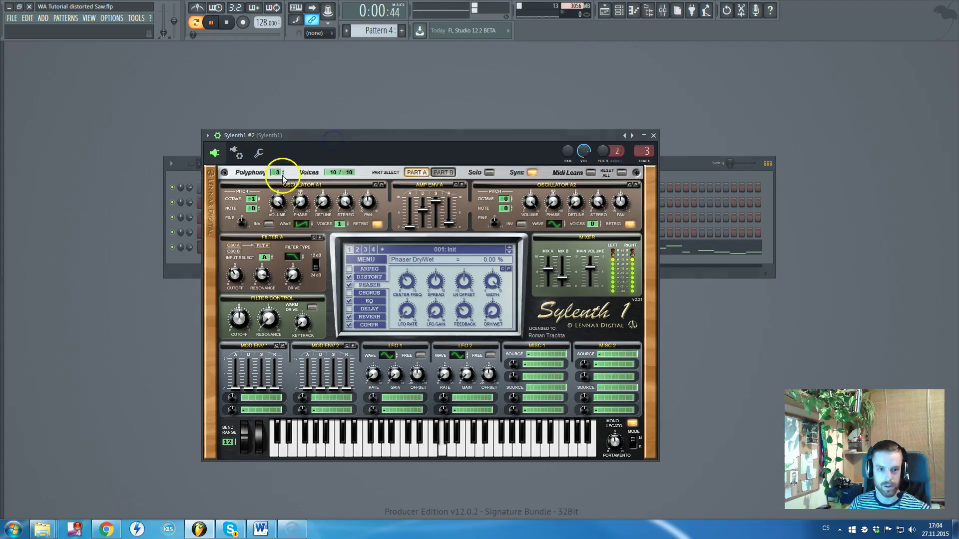
click(258, 153)
key(space)
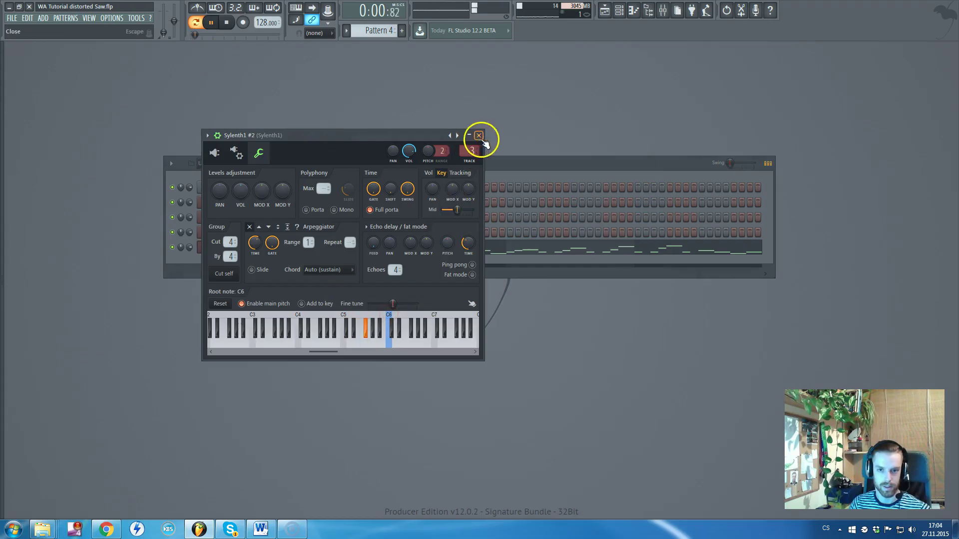
click(479, 136)
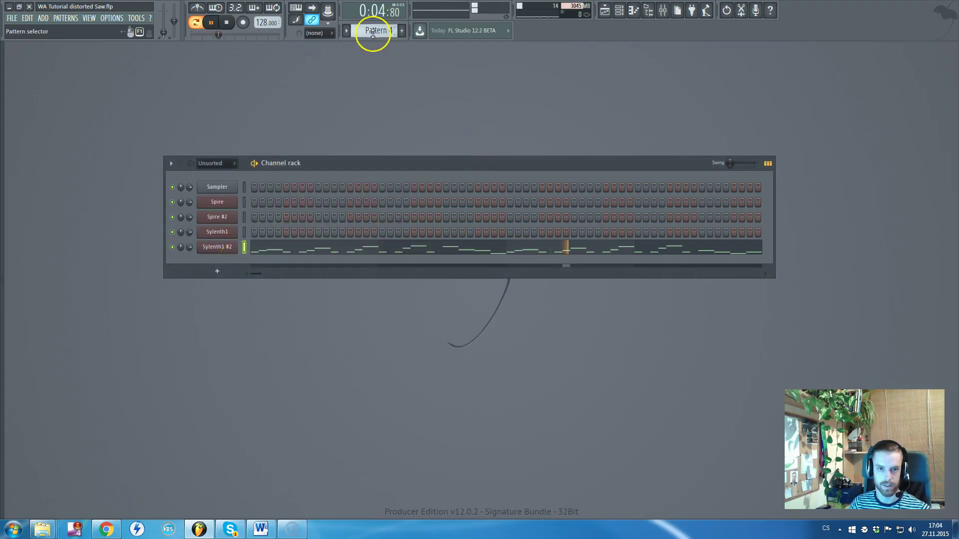
key(space)
Step: Switch to Pattern 2, inspect parts A and B of the original Sylenth1 patch, and close it
scroll(373, 34, down, 1)
scroll(373, 34, down, 1)
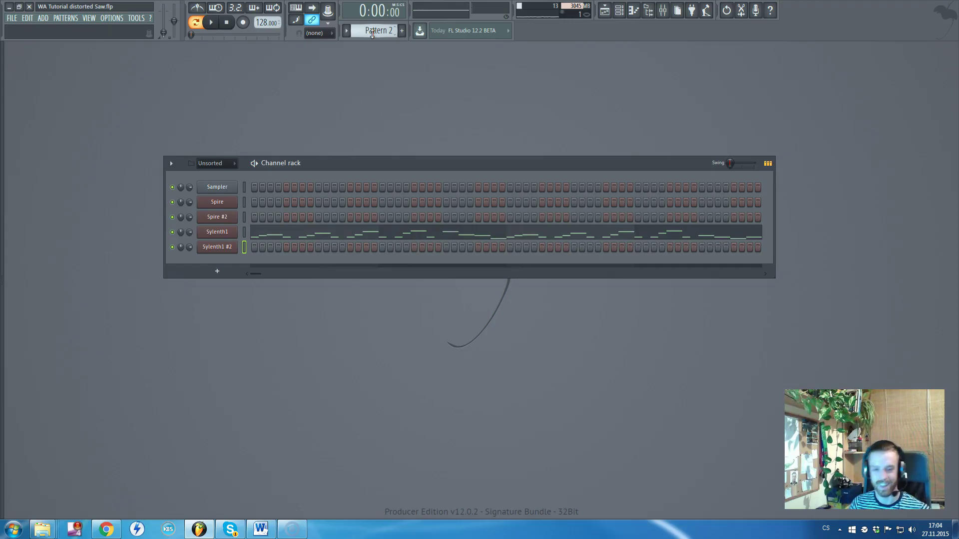
click(213, 233)
drag(271, 103, 411, 122)
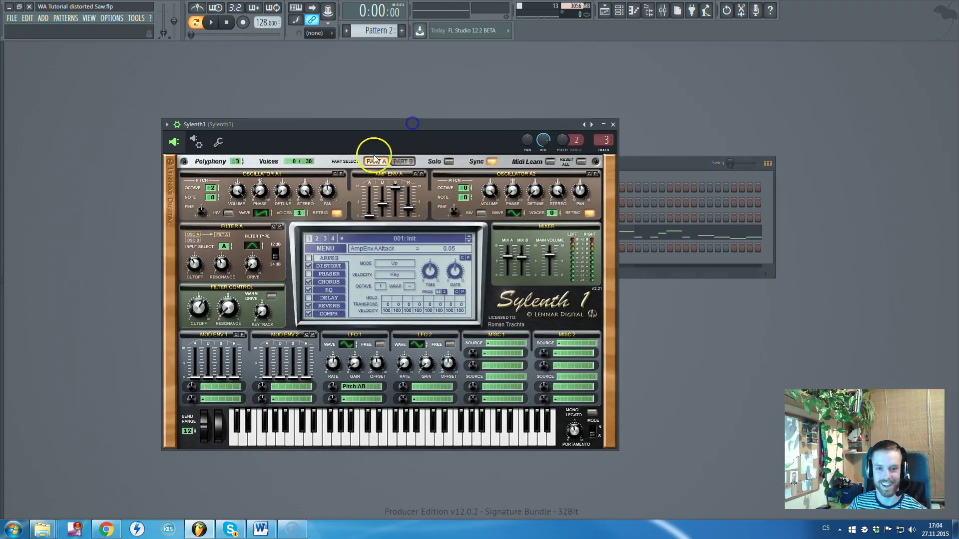
click(402, 161)
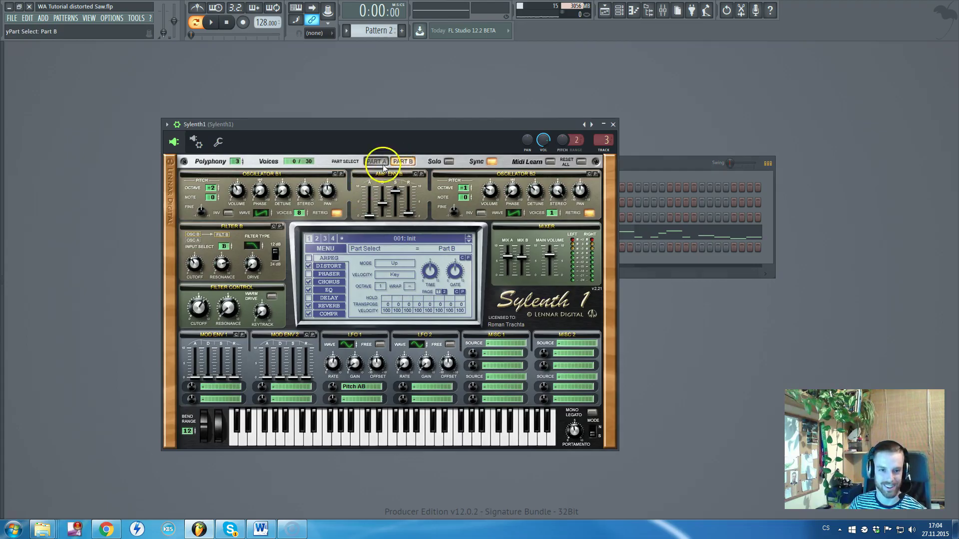
click(377, 159)
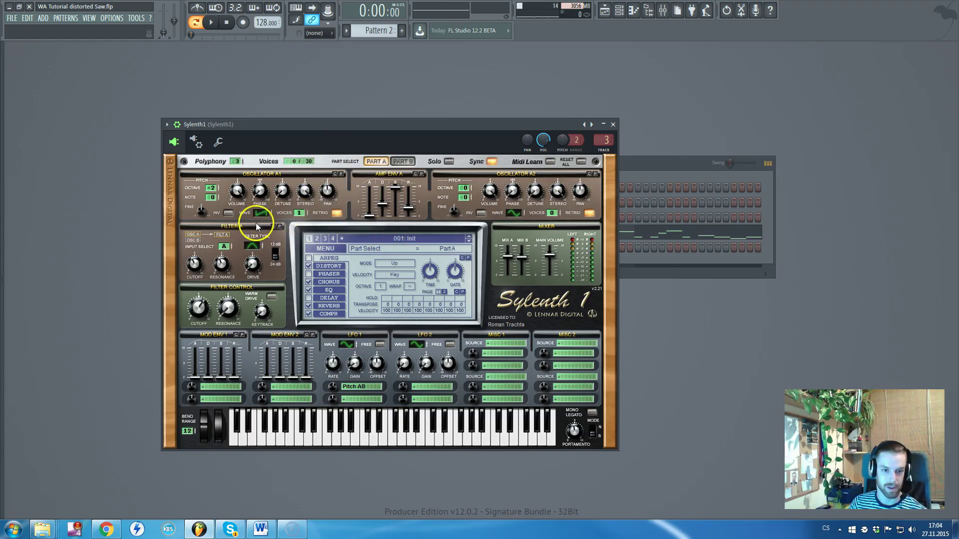
click(613, 124)
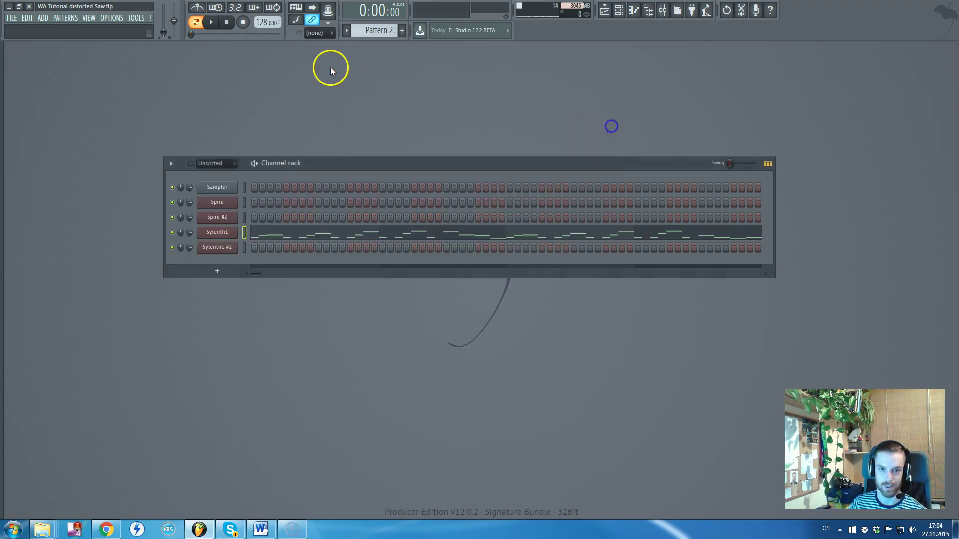
Step: Return to Pattern 4 and set Sylenth1 #2's filter A cutoff to 104.84 Hz and filter control cutoff to 185.30 Hz
scroll(371, 30, up, 2)
click(215, 246)
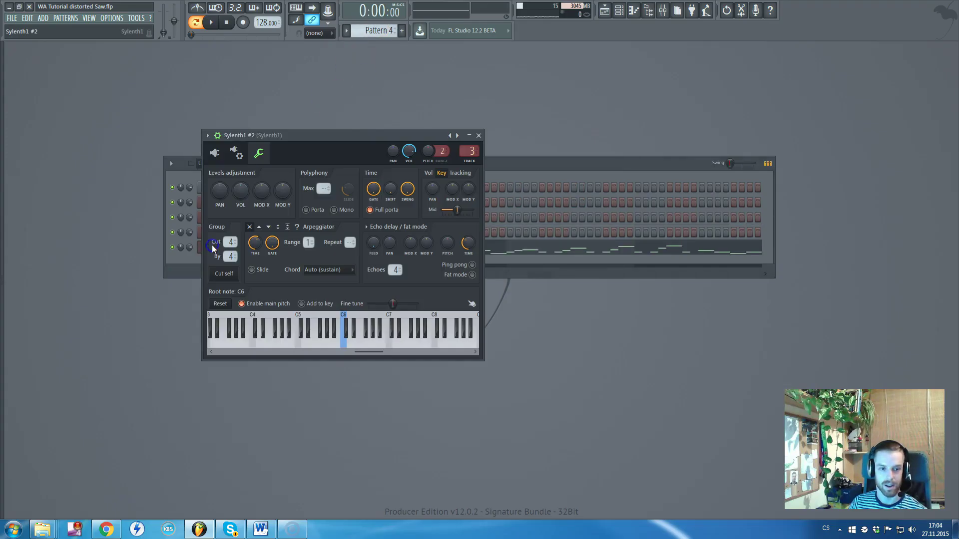
click(214, 154)
click(241, 257)
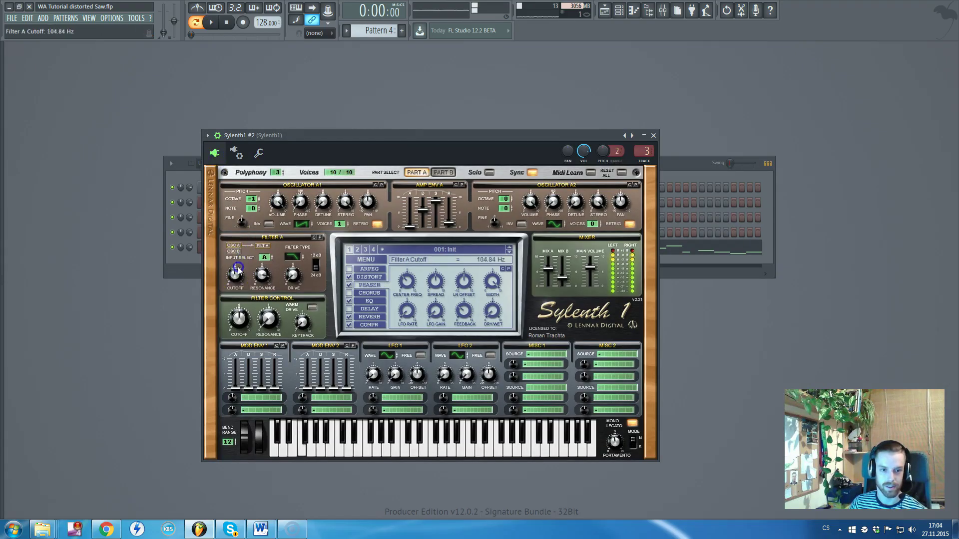
mouse_move(238, 316)
mouse_down()
mouse_move(236, 340)
mouse_move(239, 323)
mouse_up()
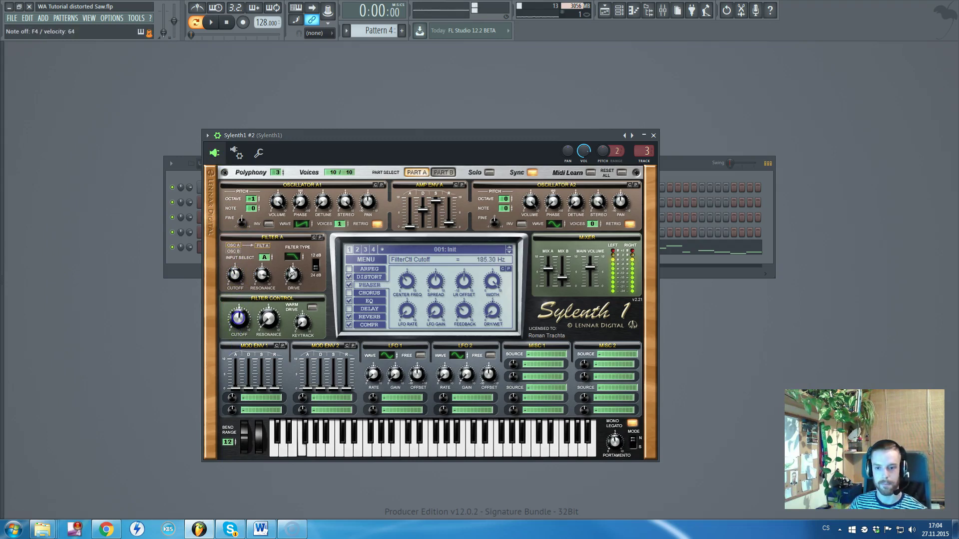
Step: Examine the Sylenth1 FilterCtl Cutoff envelope clip in the playlist and return to the Sylenth1 #2 window
click(426, 70)
click(368, 32)
key(F5)
drag(387, 57, 379, 119)
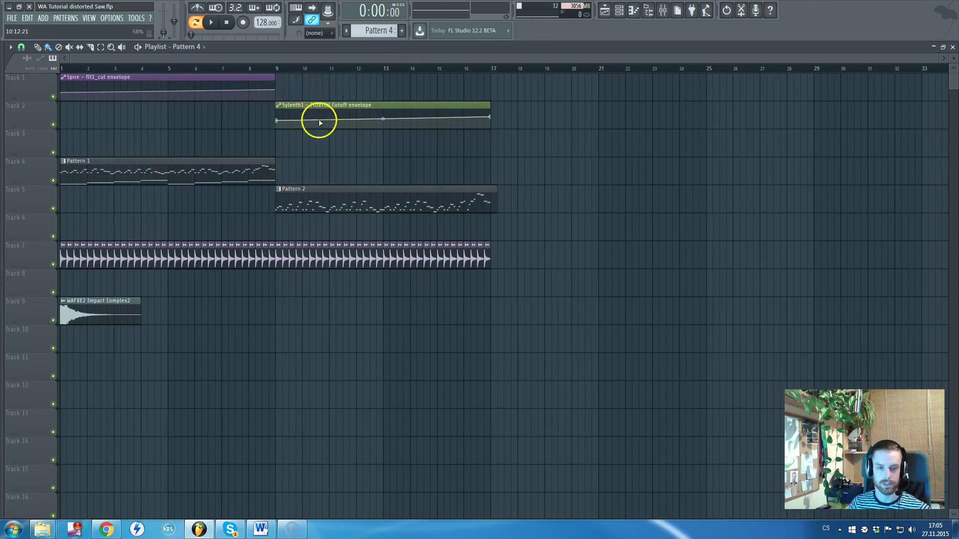
key(F5)
click(219, 247)
click(219, 247)
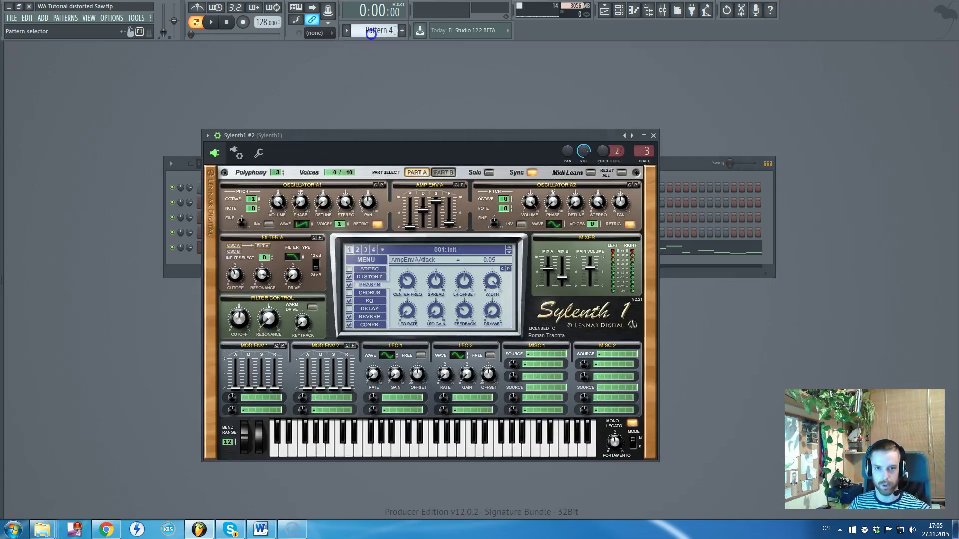
Step: Play the song from bar 5 in the playlist and slightly raise the end point of the Spire cutoff envelope
key(F5)
mouse_move(62, 70)
mouse_down()
mouse_move(224, 70)
mouse_move(55, 71)
mouse_up()
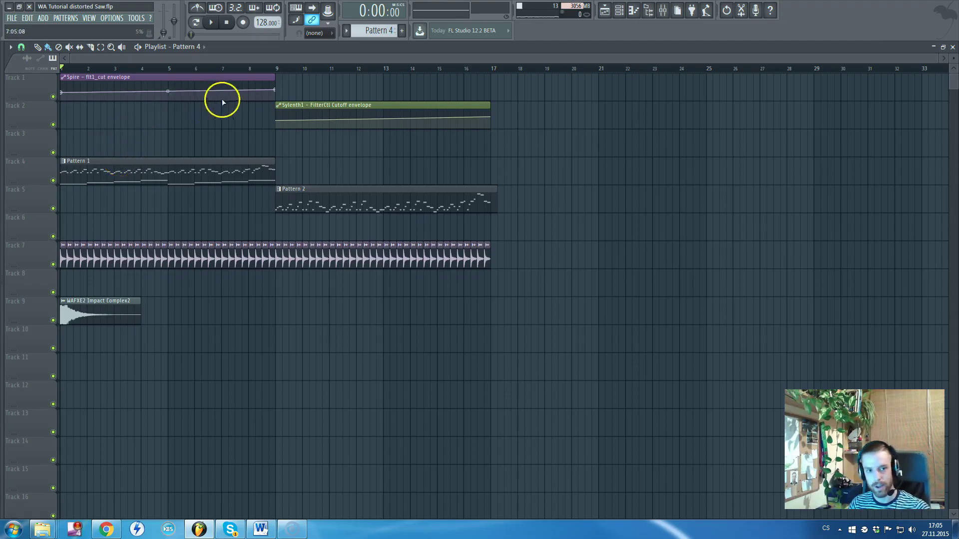
click(173, 73)
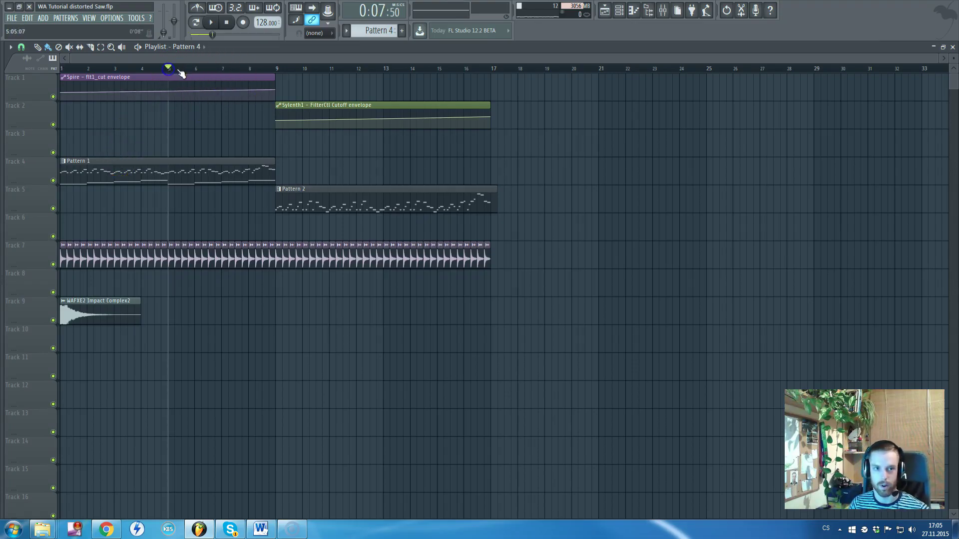
key(space)
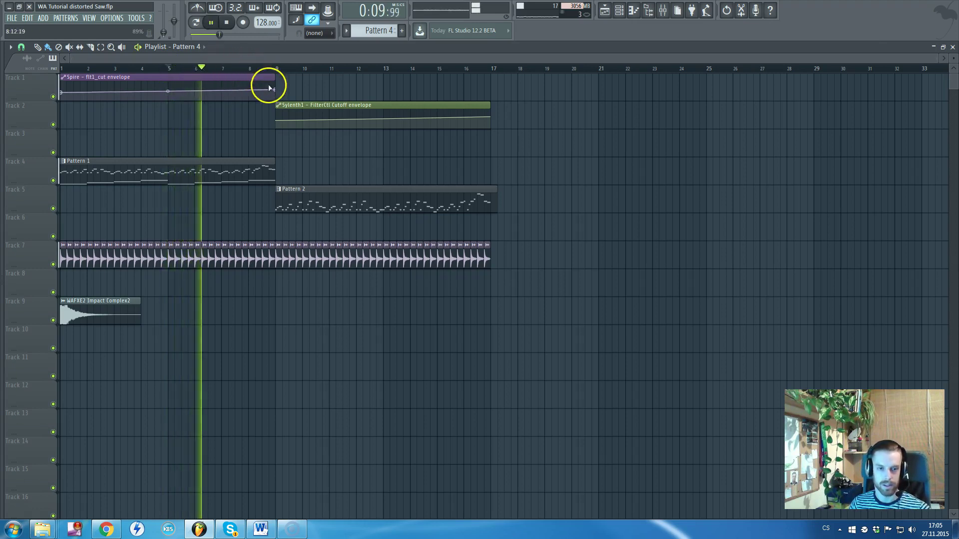
drag(274, 90, 275, 88)
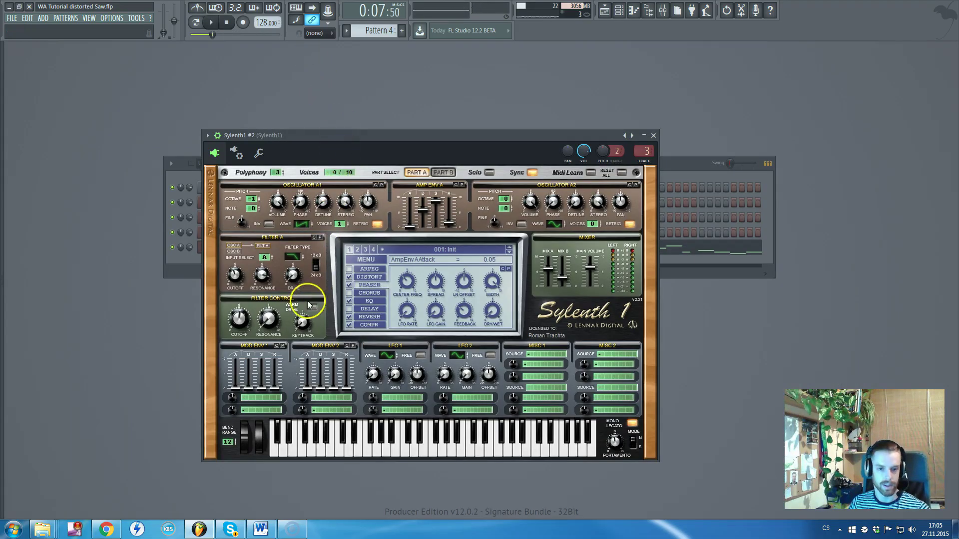
Step: Switch to pattern mode, play Pattern 4 and sweep Sylenth1 #2's filter control cutoff, ending at 132.92 Hz
click(387, 91)
click(198, 21)
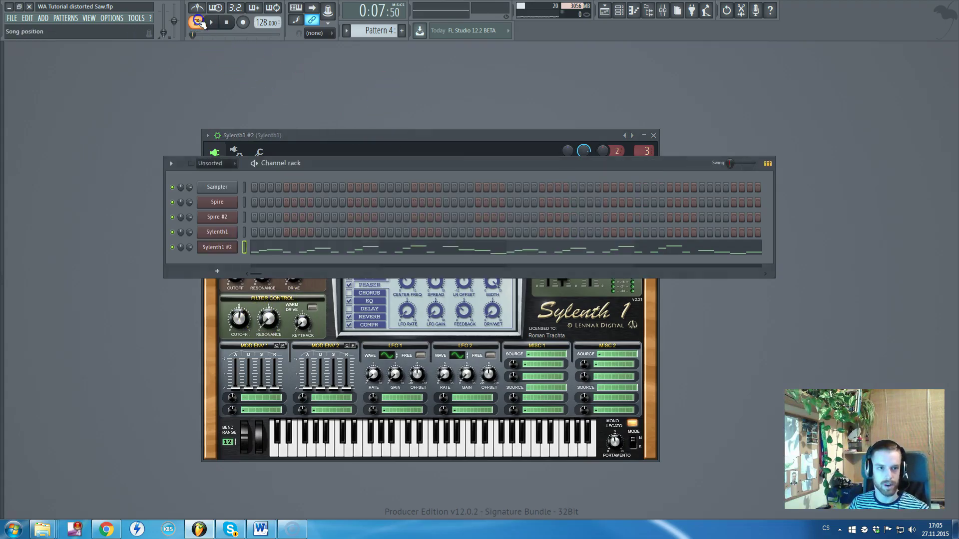
key(space)
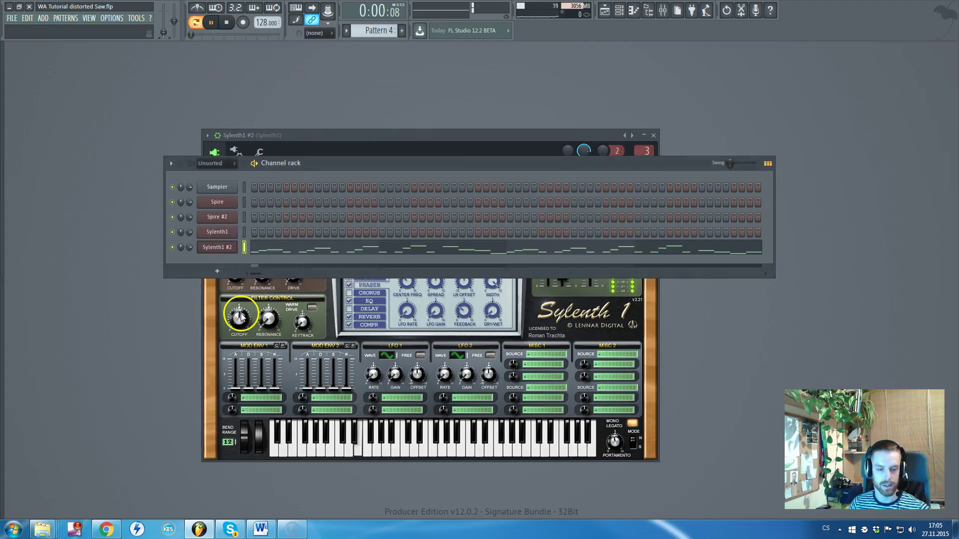
click(239, 329)
mouse_move(237, 332)
mouse_down()
mouse_move(243, 308)
mouse_move(244, 326)
mouse_up()
click(383, 100)
key(space)
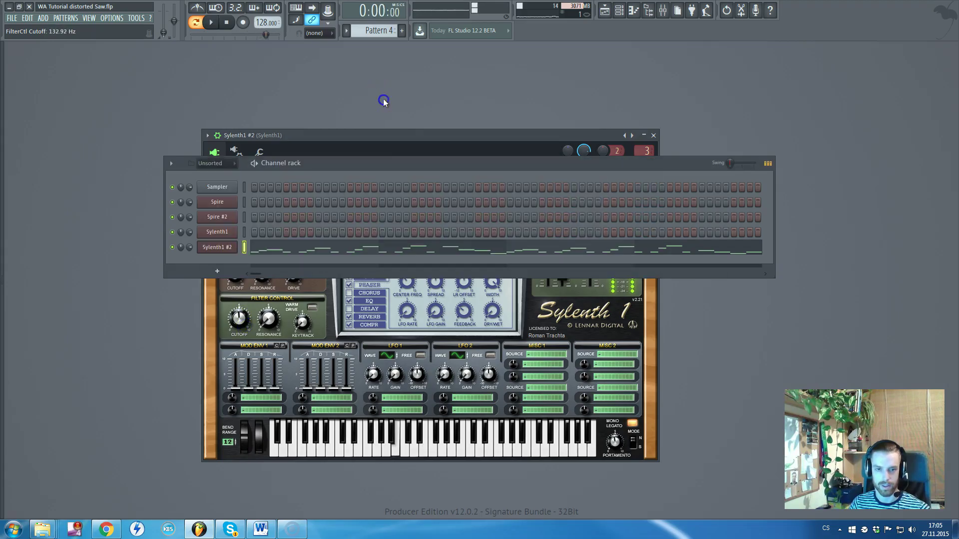
Step: Set the filter control cutoff to 139.38 Hz and show the option for automating the last tweaked parameter without applying it
click(242, 324)
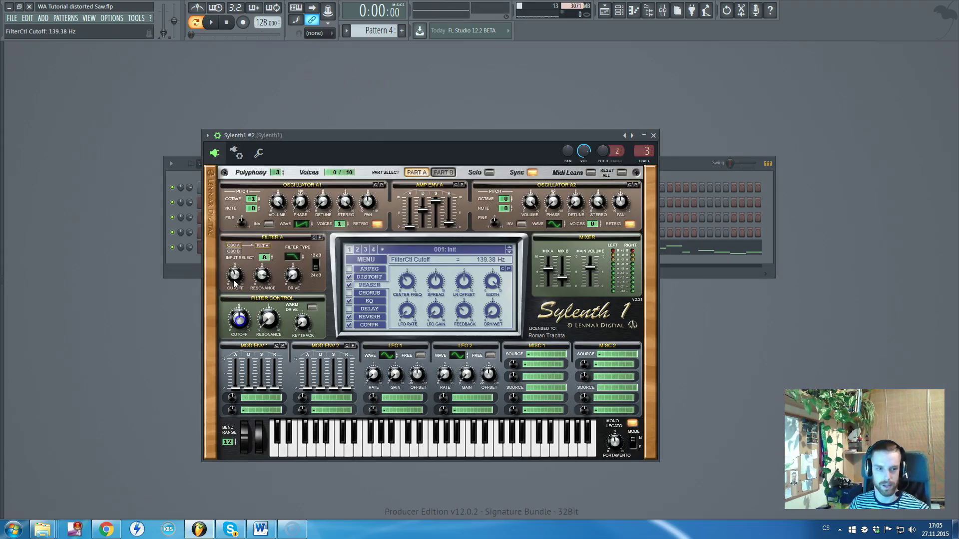
click(43, 18)
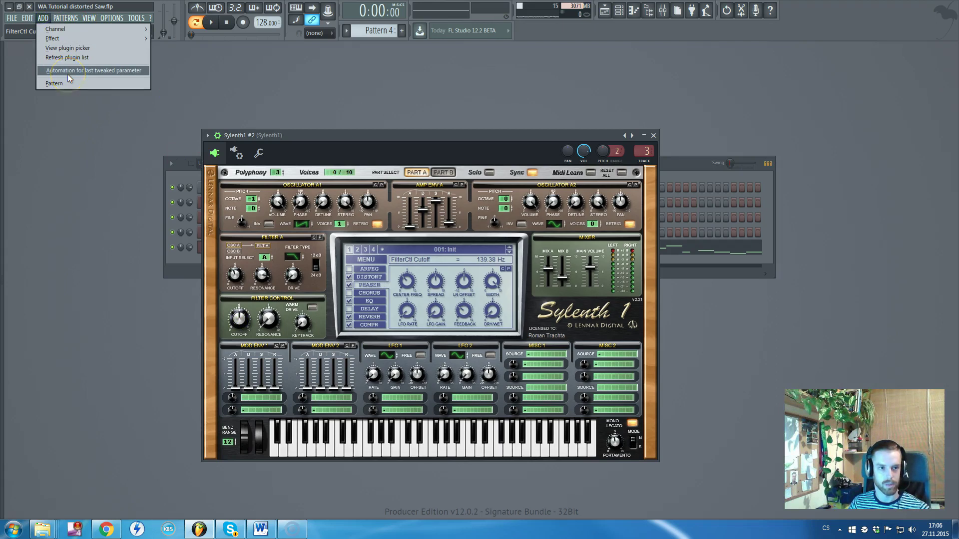
click(378, 67)
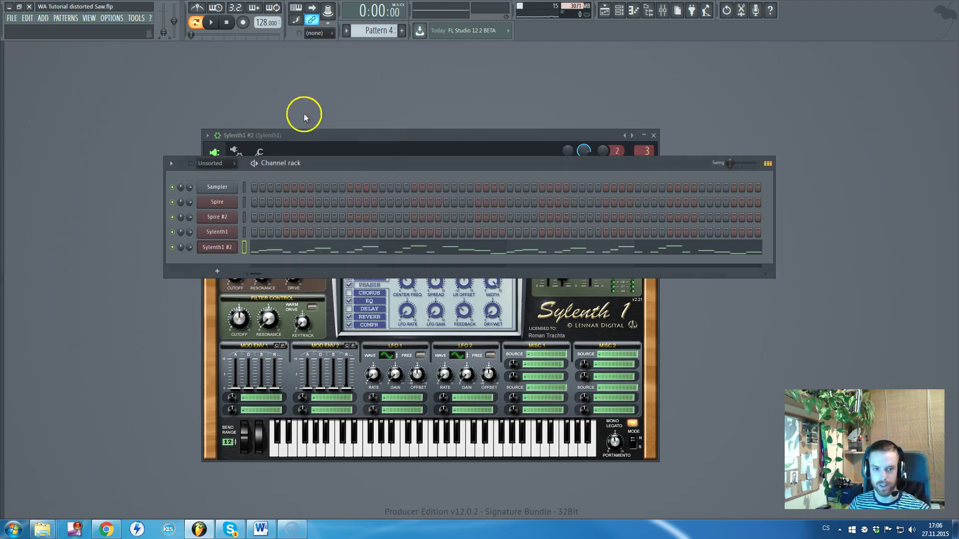
Step: Slightly adjust the curve tension at the middle of the Spire cutoff envelope in the playlist
key(F5)
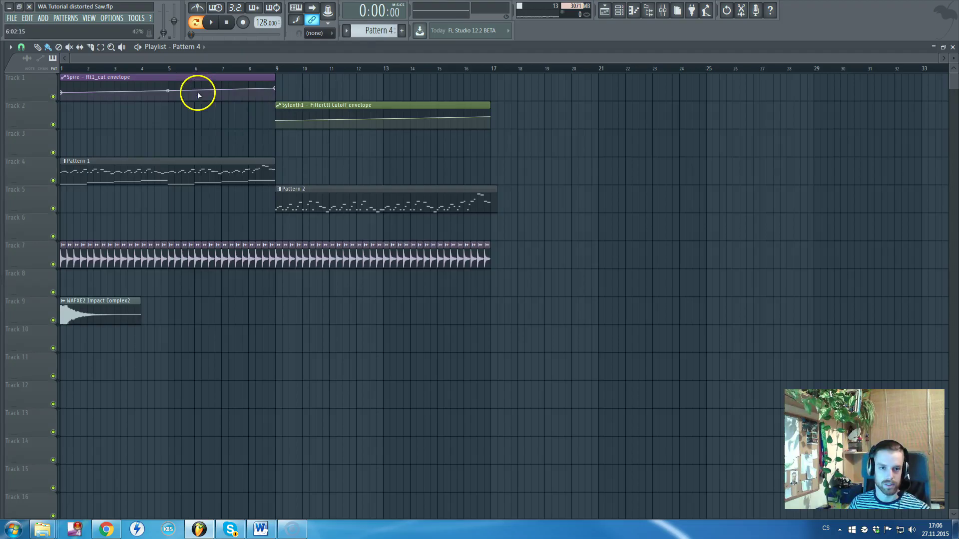
drag(168, 92, 169, 95)
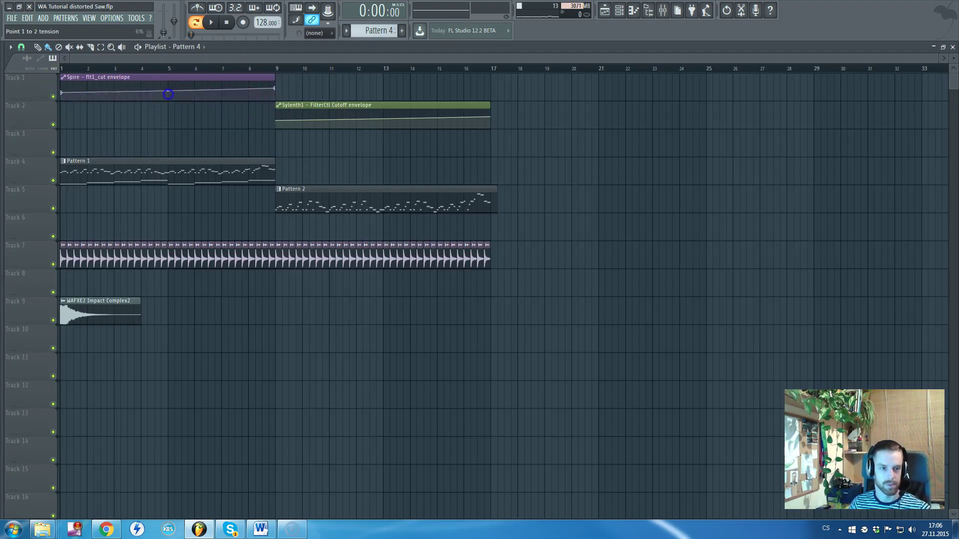
click(280, 61)
key(F5)
Step: Switch to Pattern 3, open Spire #2, and vary filter 1's cutoff and resonance during playback
scroll(376, 27, up, 1)
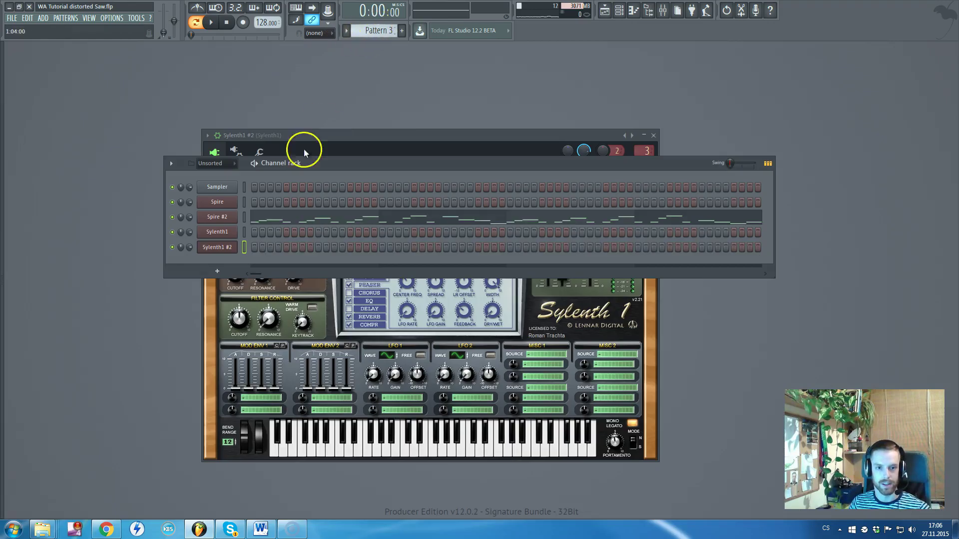
click(219, 218)
click(372, 73)
key(space)
click(354, 144)
drag(490, 223, 490, 238)
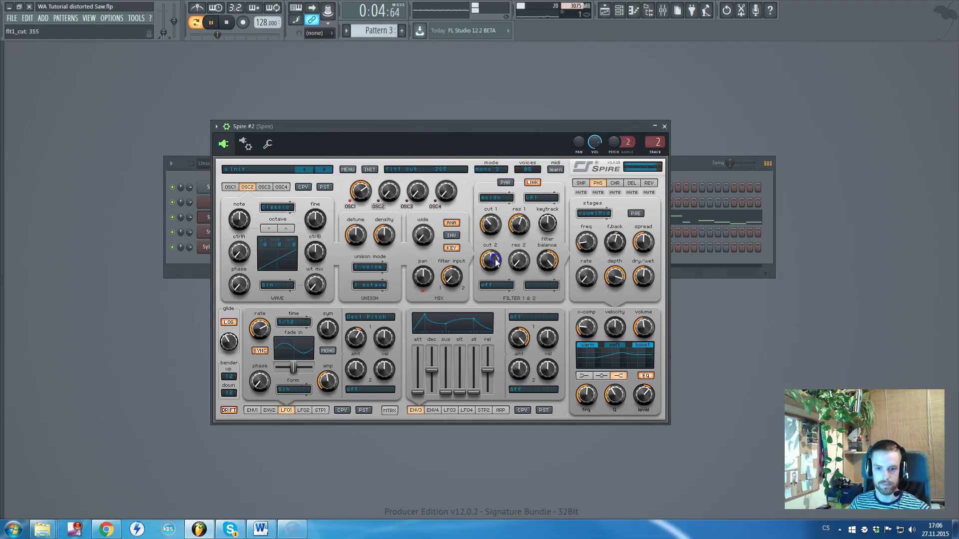
drag(495, 243, 519, 227)
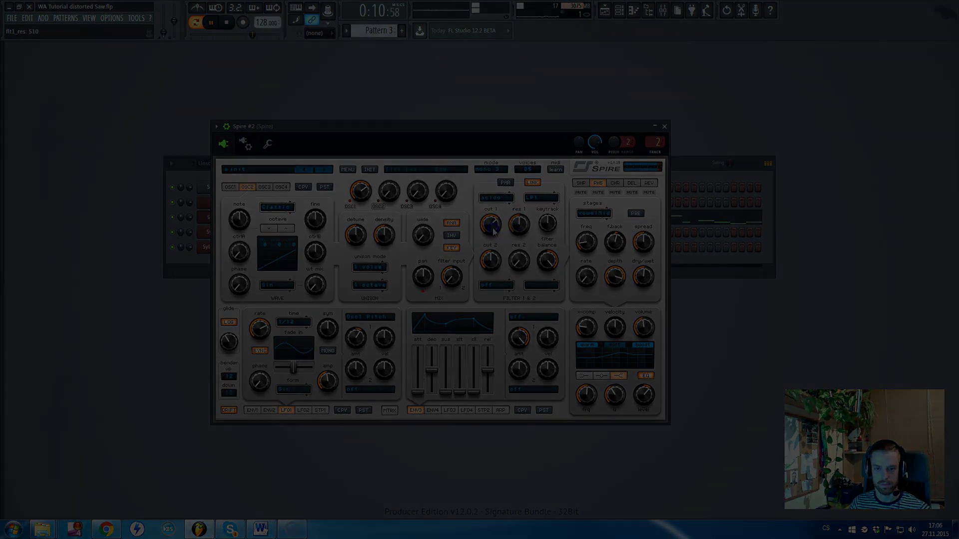